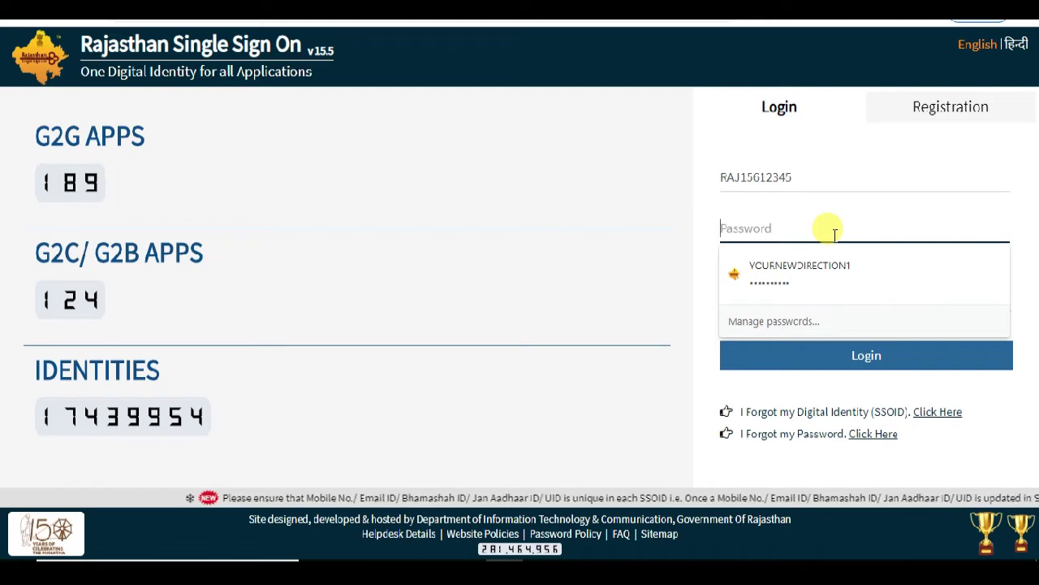
# - Re-enter the account password and the captcha digits, then log in to SSO
pyautogui.write('a')
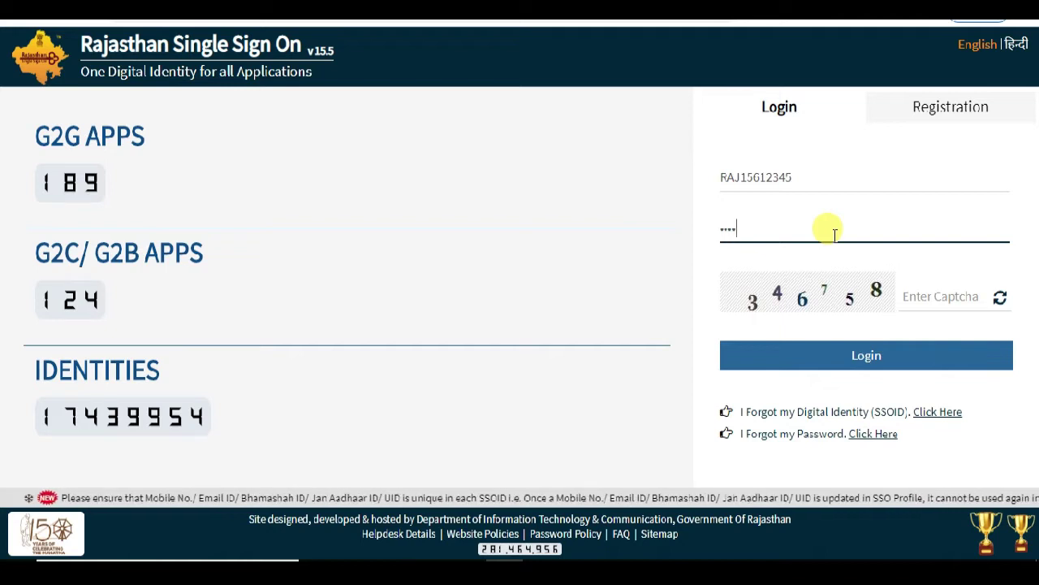
pyautogui.press('BackSpace')
pyautogui.press('BackSpace')
pyautogui.press('BackSpace')
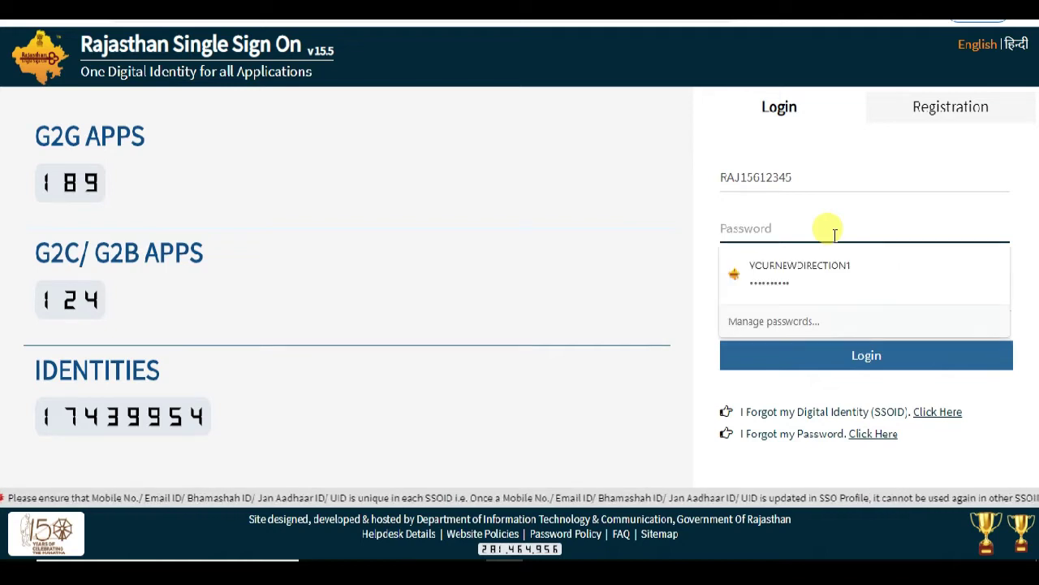
pyautogui.write('ab')
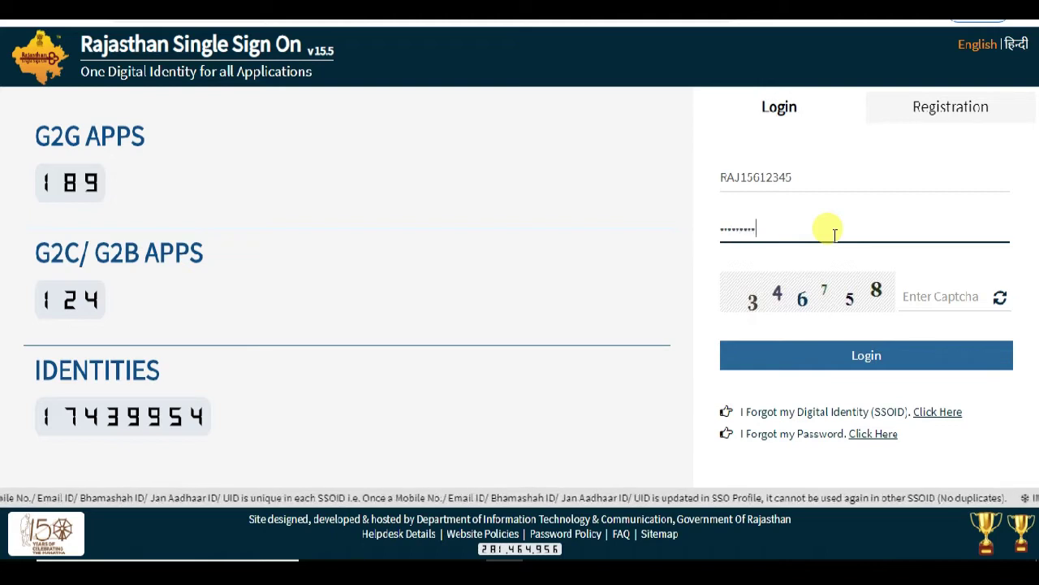
pyautogui.click(927, 298)
pyautogui.write('346758')
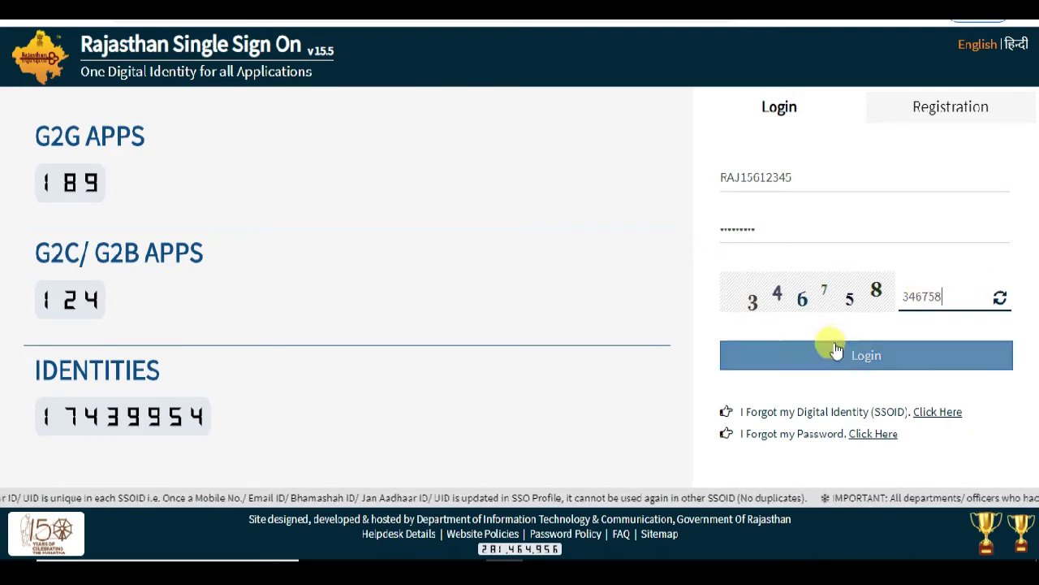
pyautogui.click(865, 356)
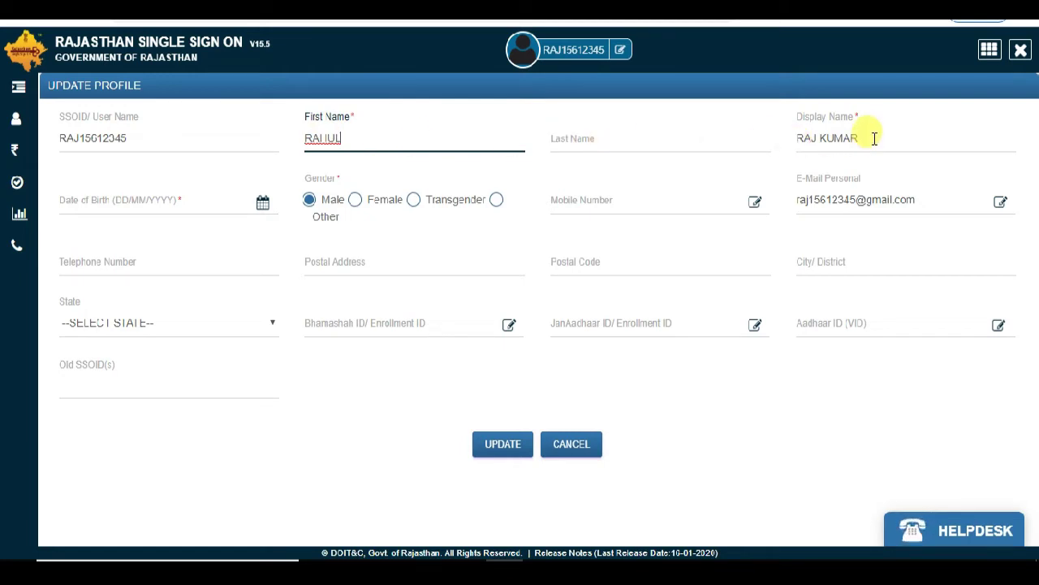
# - Replace the existing Display Name with the candidate's first name
pyautogui.moveTo(875, 138); pyautogui.dragTo(782, 143)
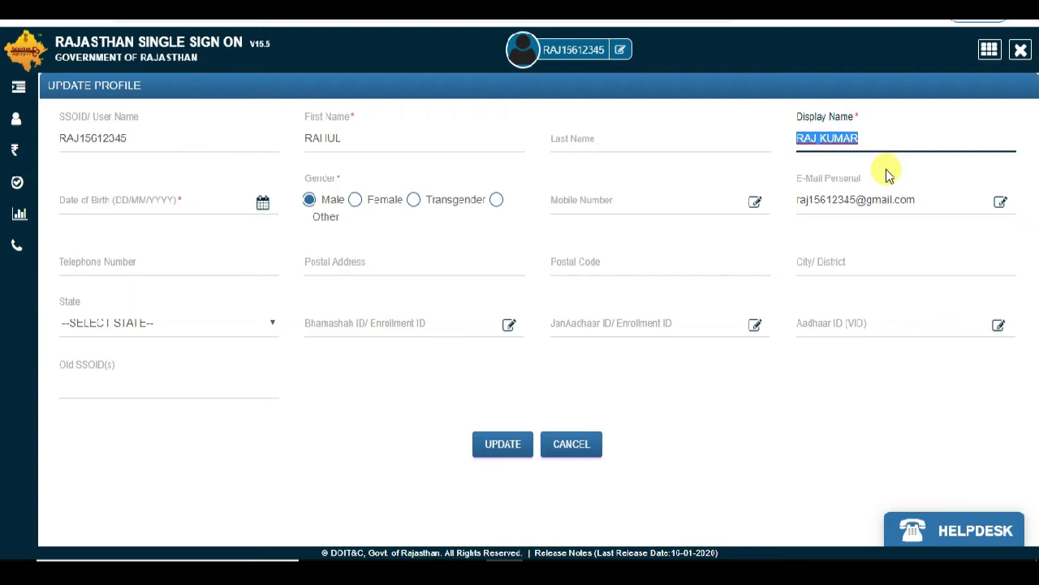
pyautogui.press('BackSpace')
pyautogui.write('RAJ')
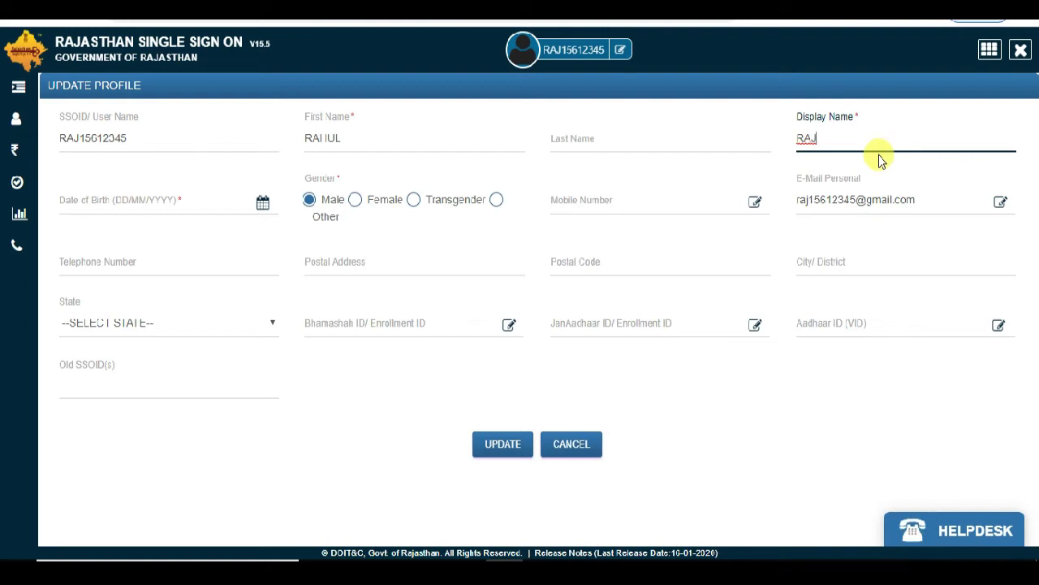
pyautogui.write('HUL')
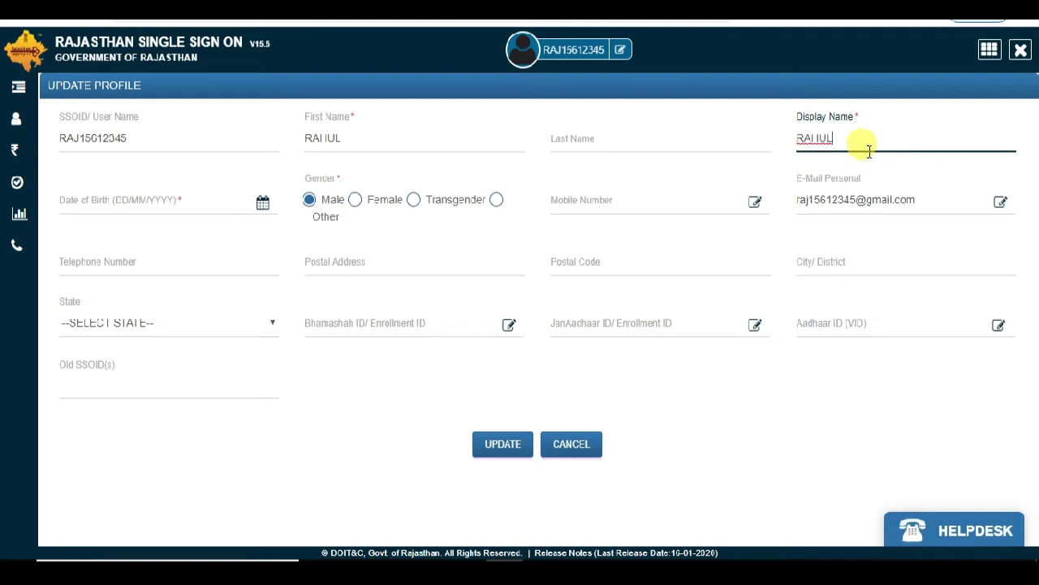
# - Pick 1 January 1997 as the Date of Birth in the calendar picker
pyautogui.click(258, 211)
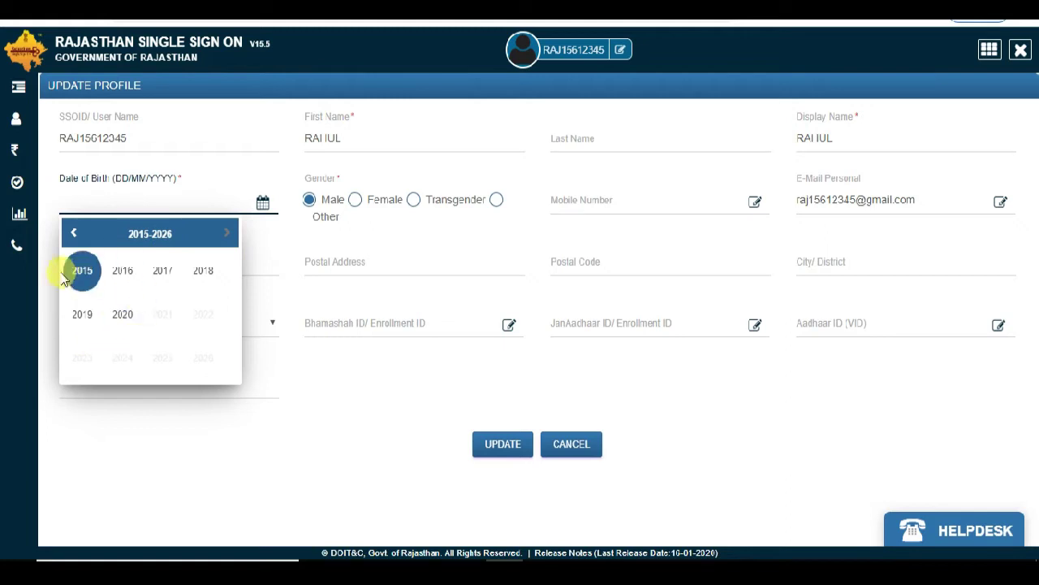
pyautogui.click(72, 234)
pyautogui.click(72, 234)
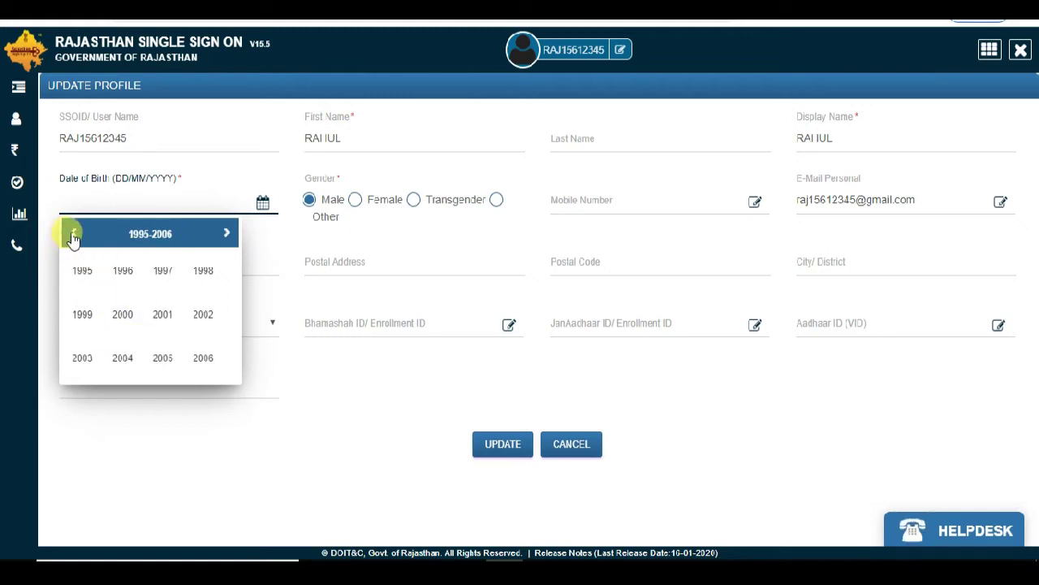
pyautogui.click(167, 276)
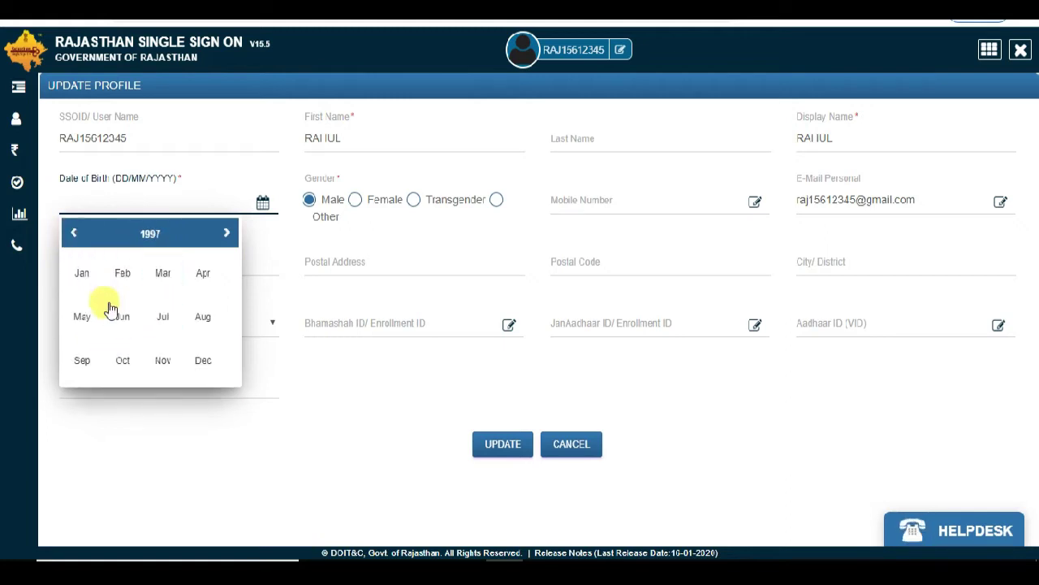
pyautogui.click(91, 290)
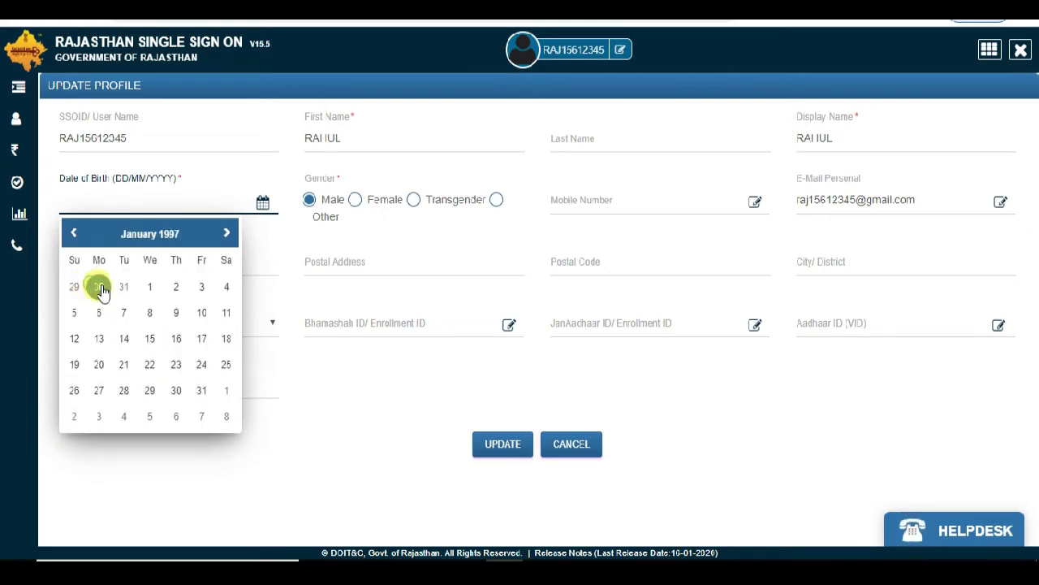
pyautogui.click(151, 287)
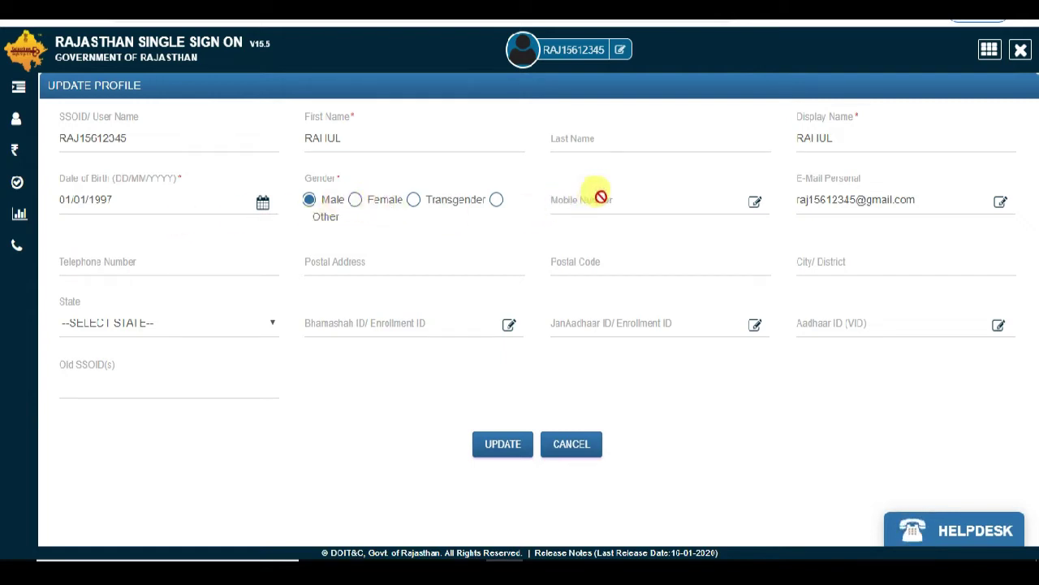
pyautogui.click(755, 201)
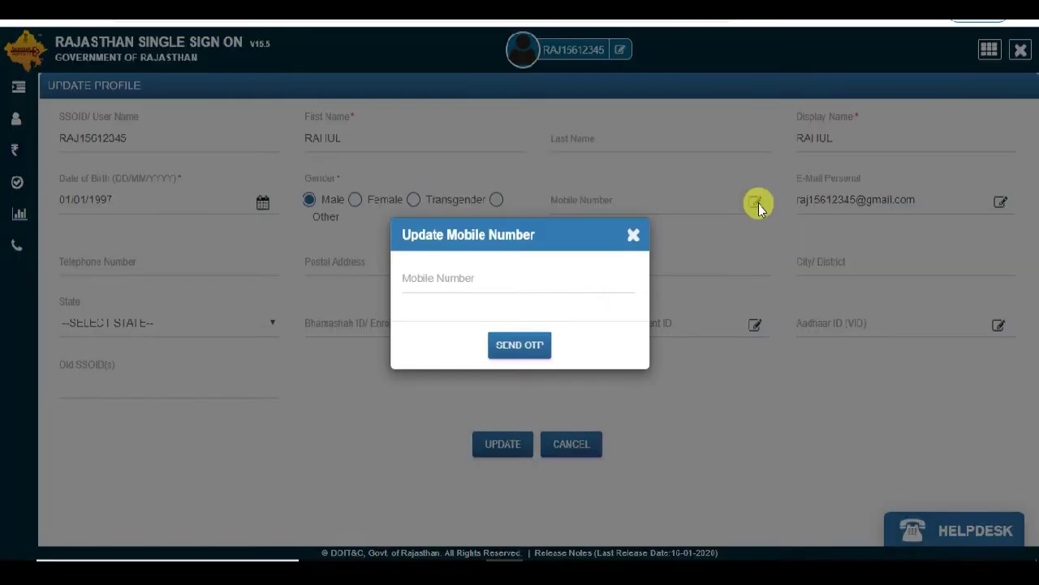
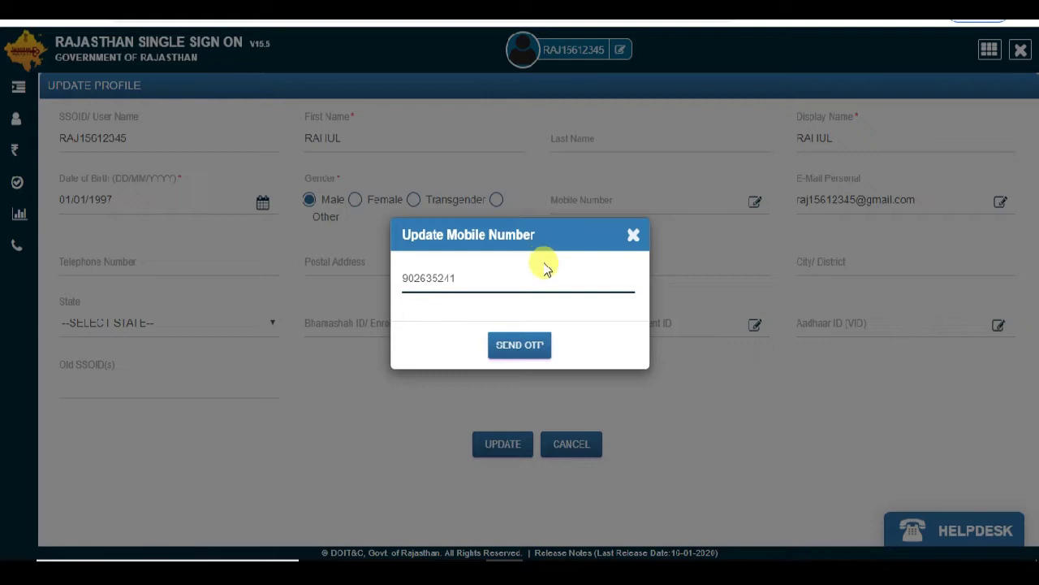
pyautogui.click(530, 356)
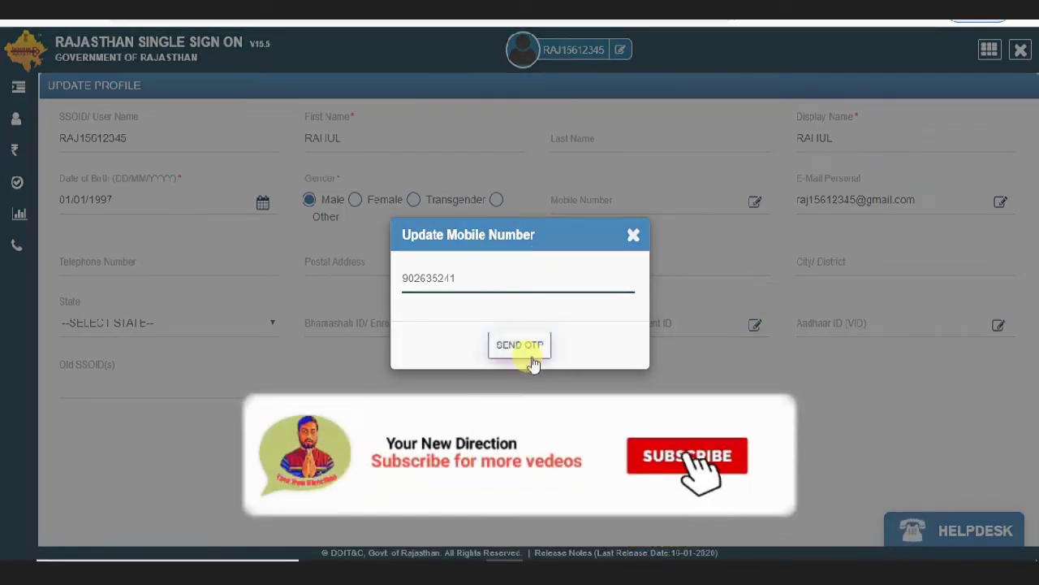
pyautogui.click(635, 239)
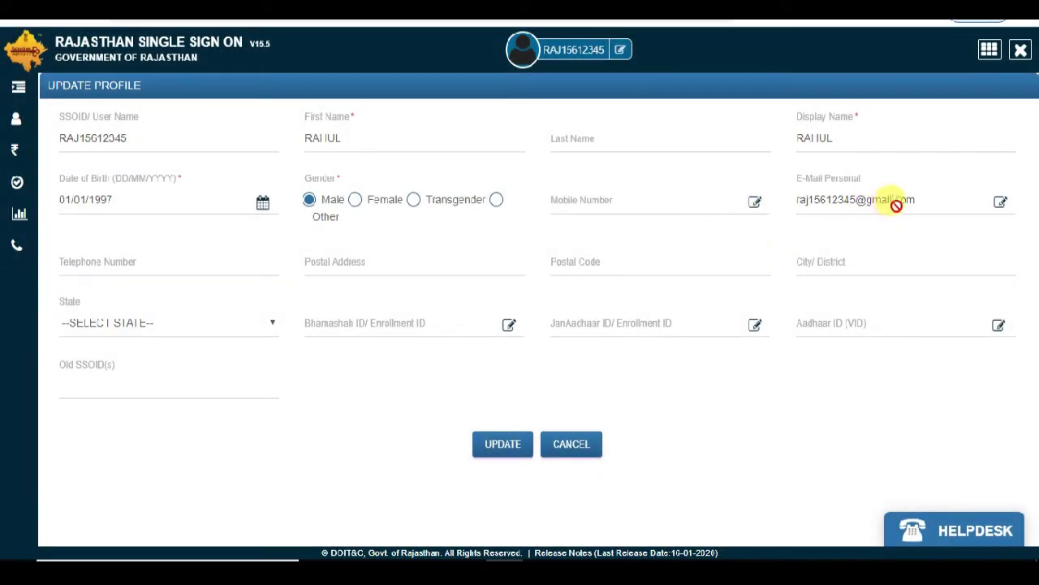
pyautogui.click(1001, 203)
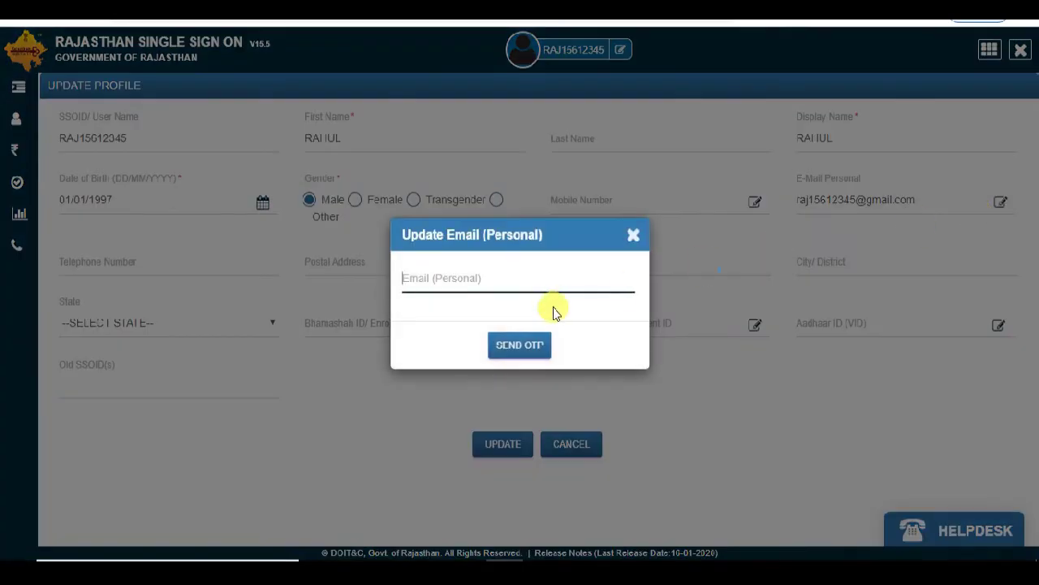
pyautogui.click(523, 348)
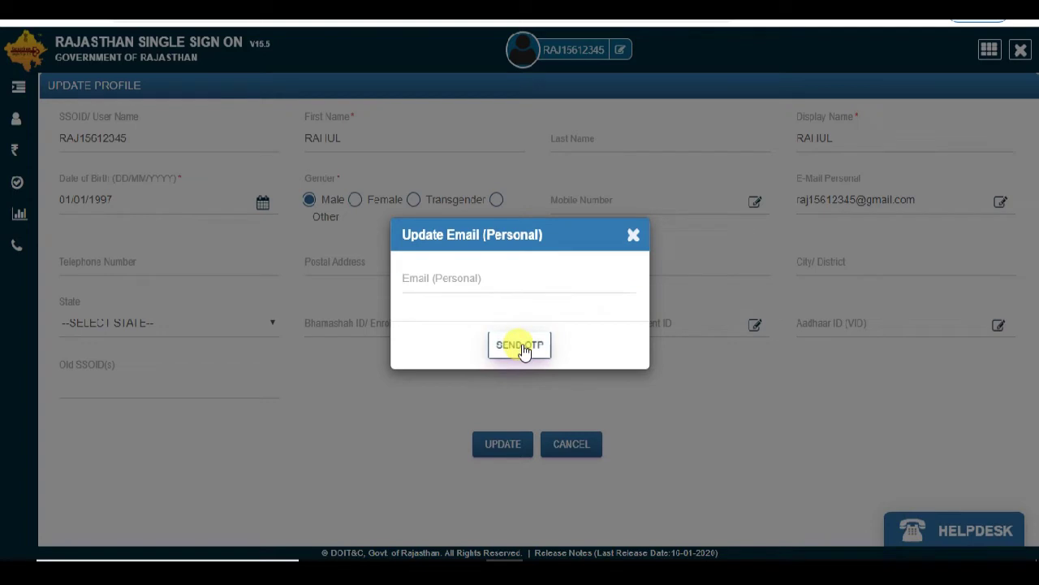
pyautogui.click(459, 269)
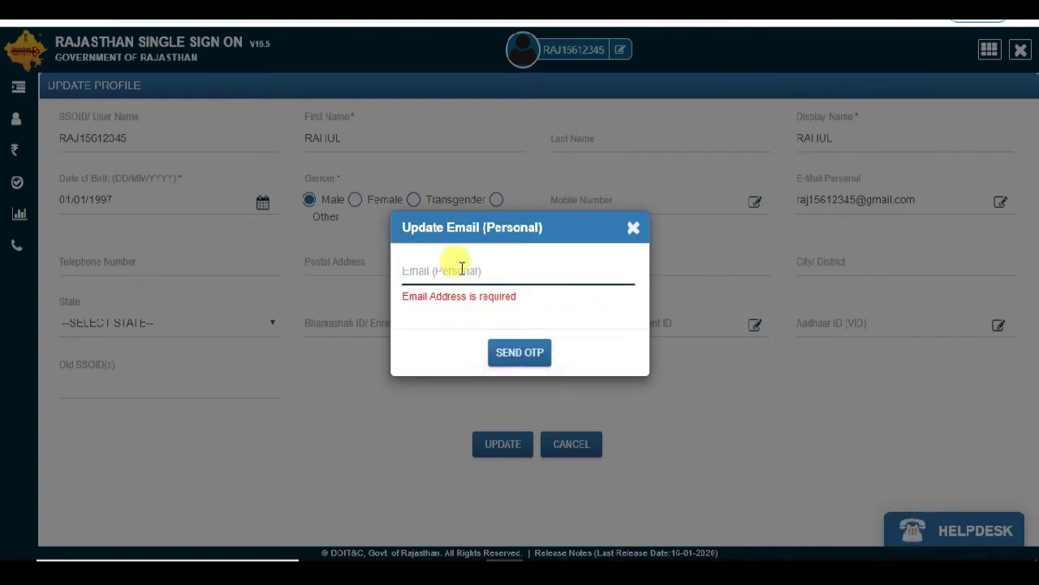
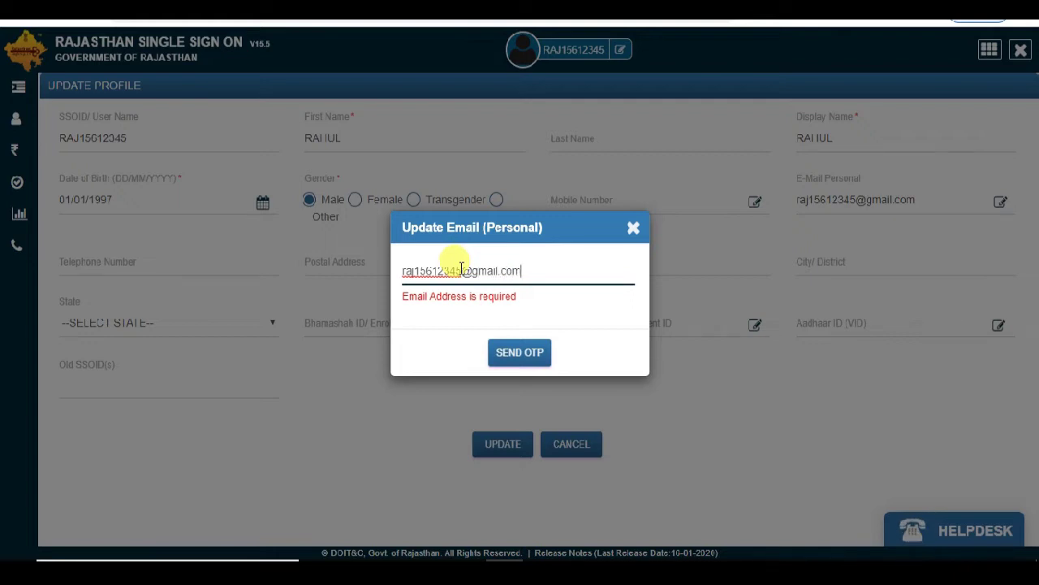
pyautogui.click(516, 352)
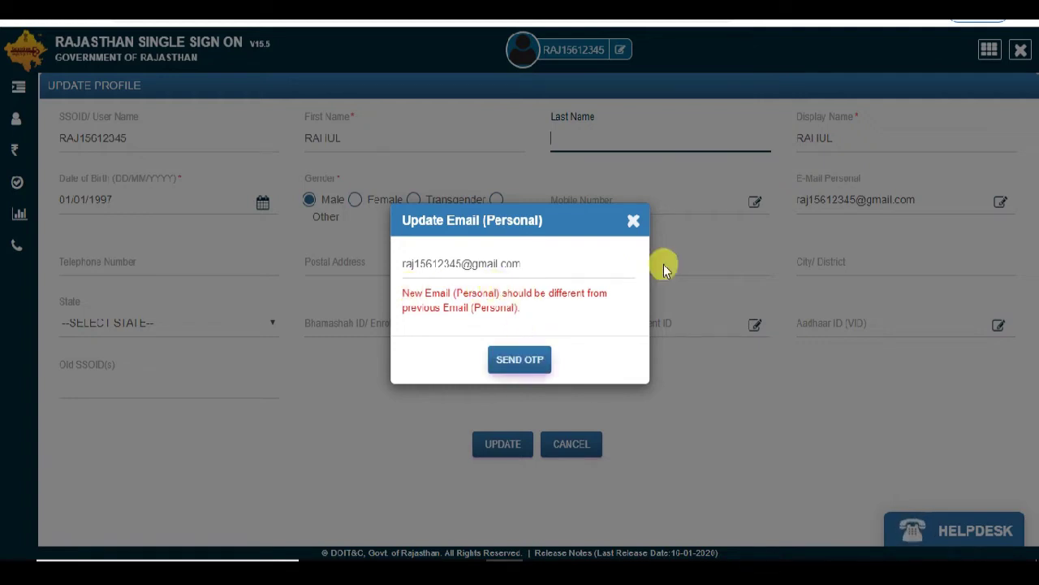
pyautogui.click(634, 221)
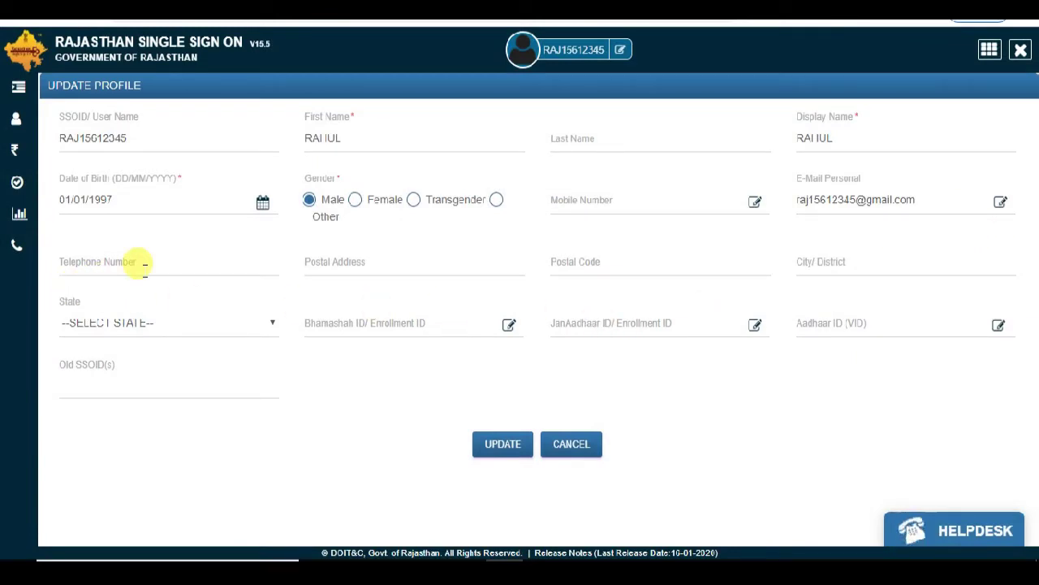
# - Enter the postal address, postal code and city, and set State to UTTAR PRADESH
pyautogui.click(342, 263)
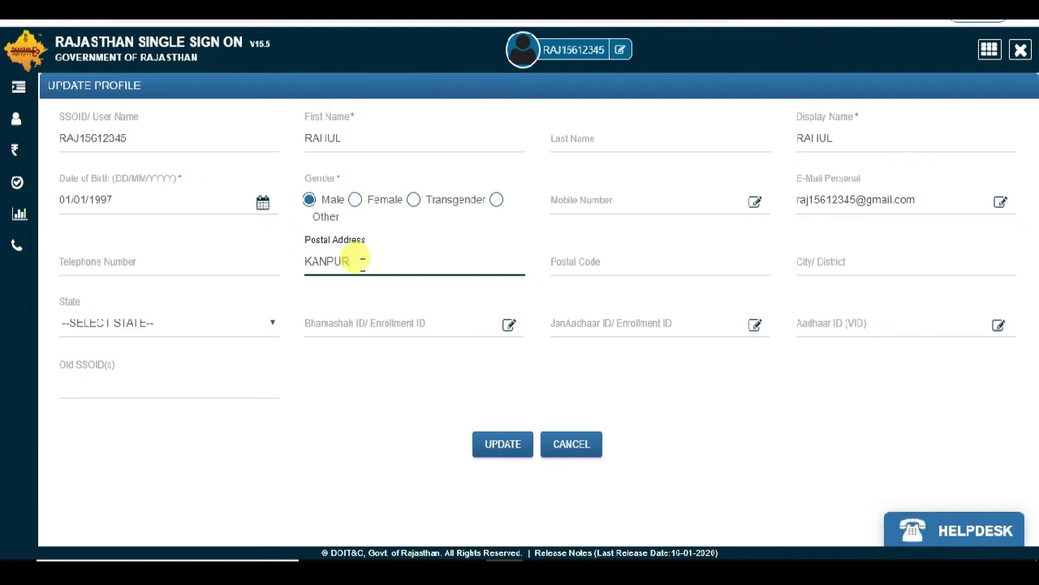
pyautogui.click(614, 262)
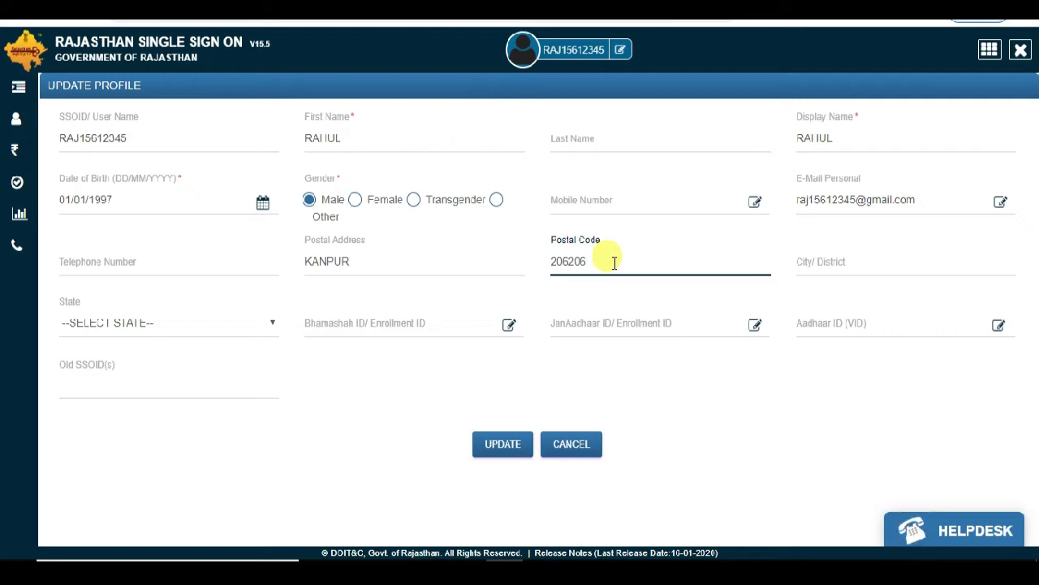
pyautogui.click(809, 262)
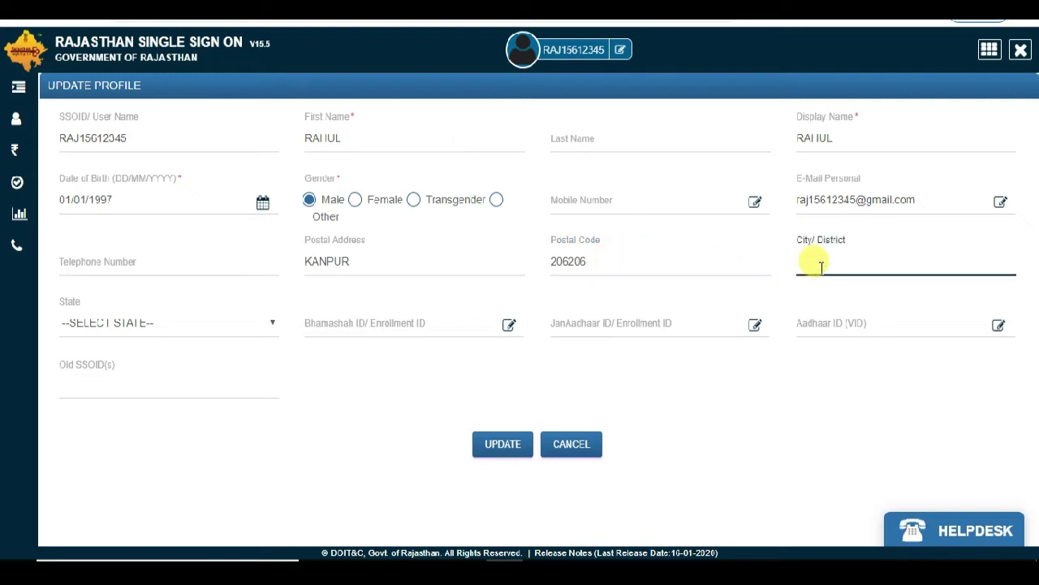
pyautogui.write('KANPUR')
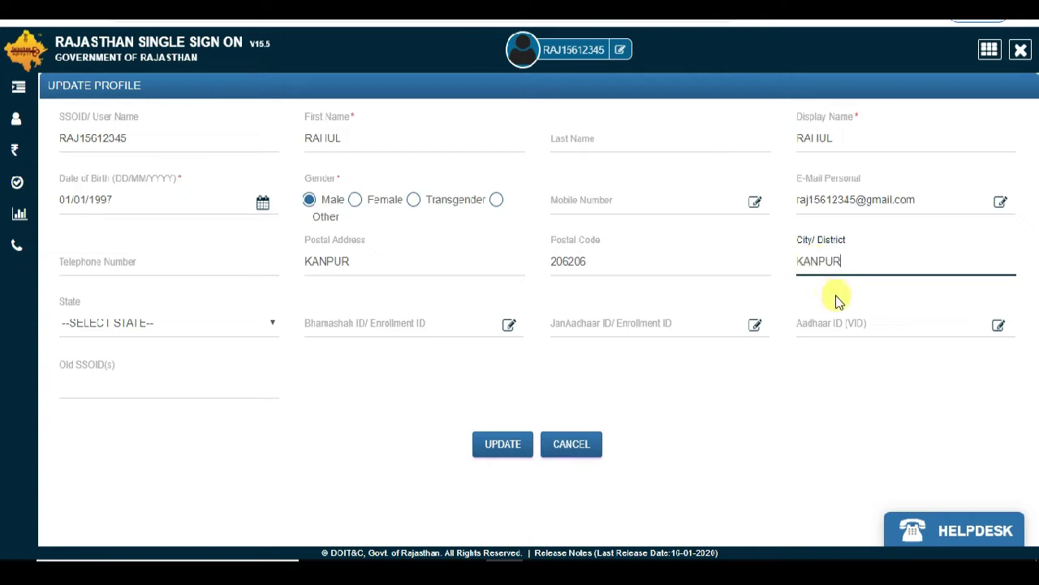
pyautogui.click(166, 328)
pyautogui.scroll(-4, 179, 195)
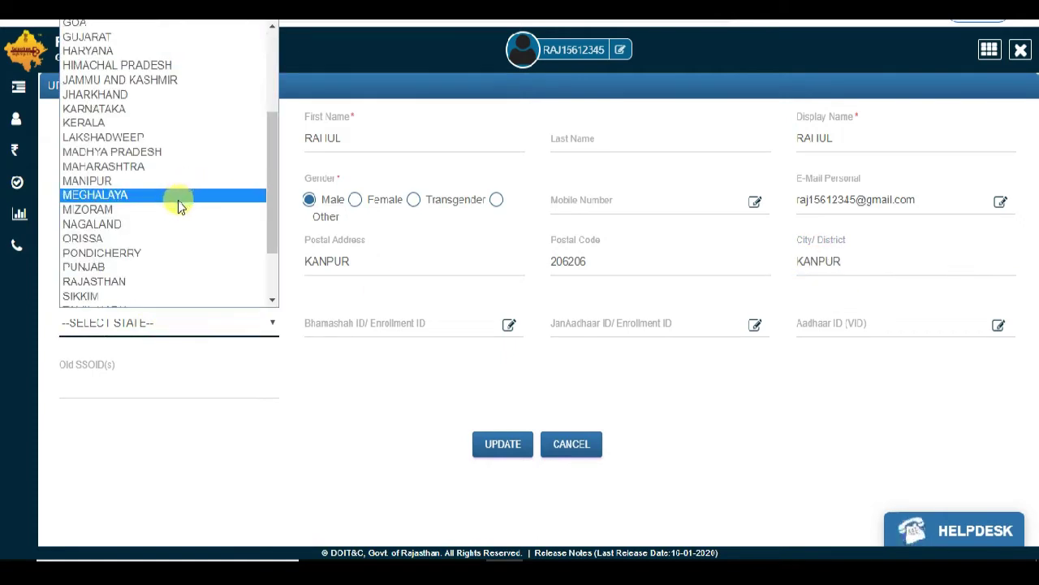
pyautogui.scroll(-2, 167, 243)
pyautogui.click(163, 270)
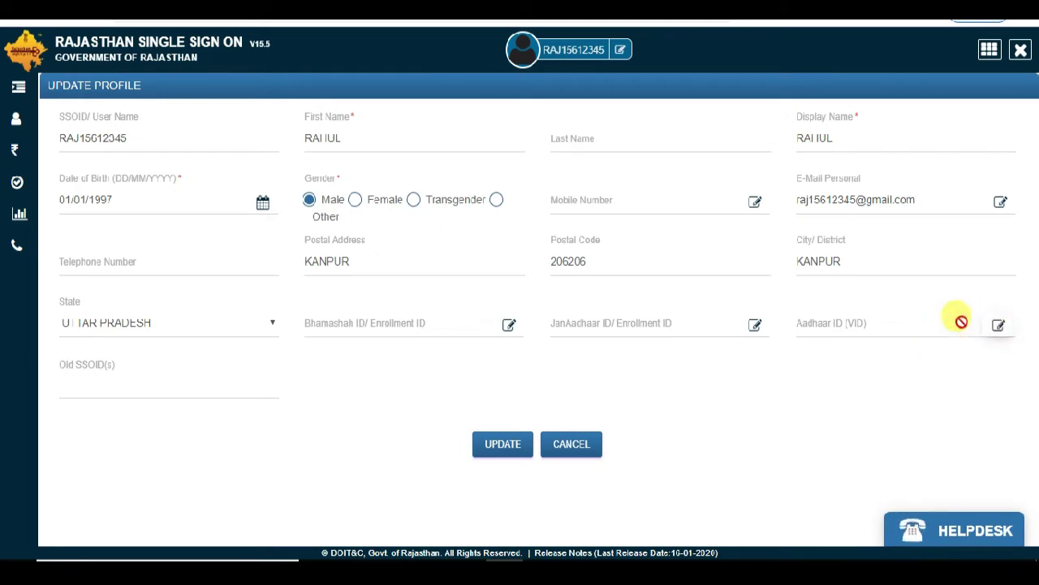
# - Save the profile with UPDATE and acknowledge the success alert
pyautogui.click(493, 448)
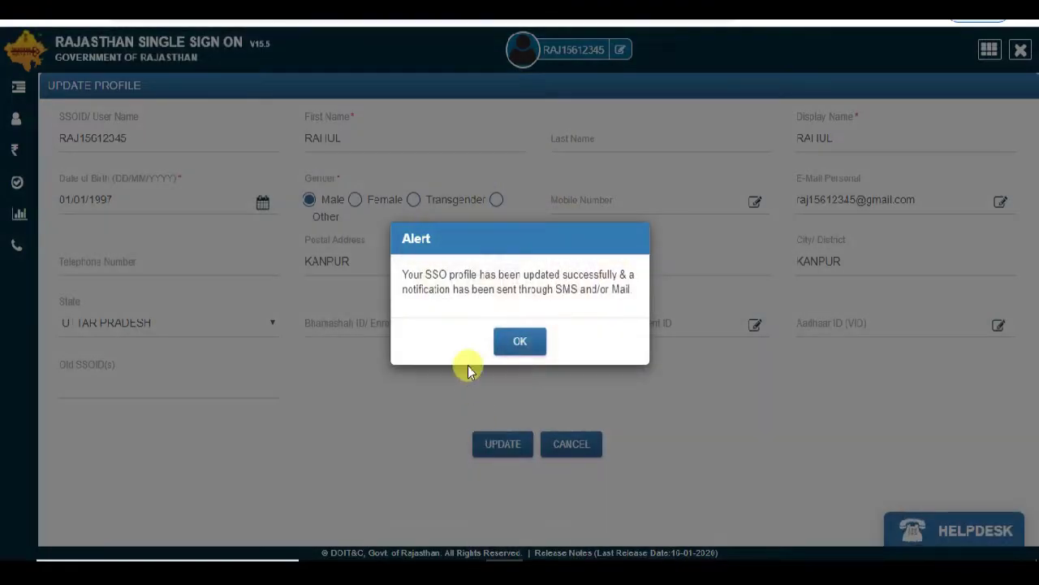
pyautogui.click(523, 342)
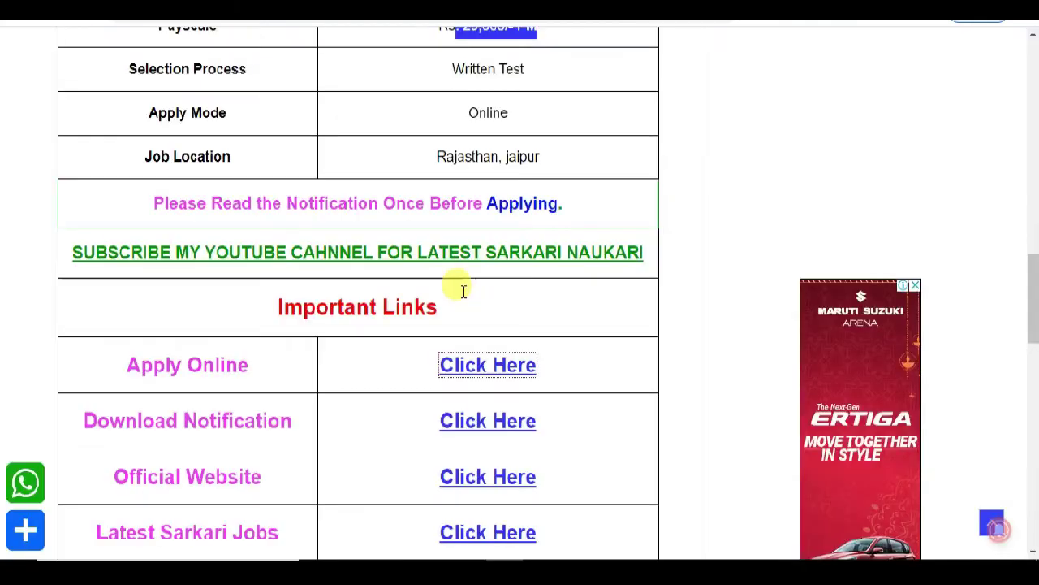
# - Launch the Recruitment Portal app from Recent Apps
pyautogui.scroll(3, 456, 281)
pyautogui.scroll(3, 467, 210)
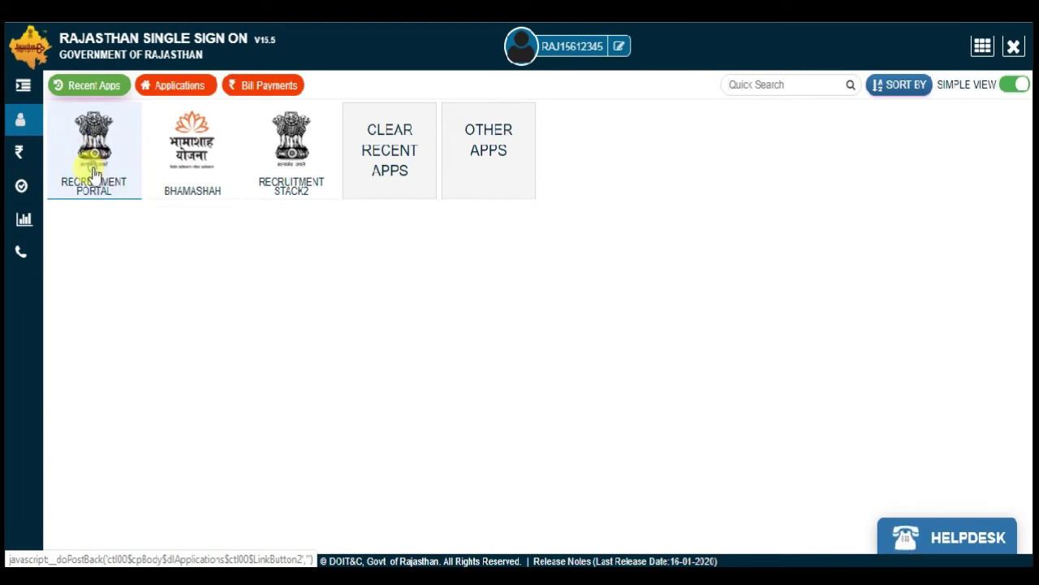
pyautogui.click(91, 171)
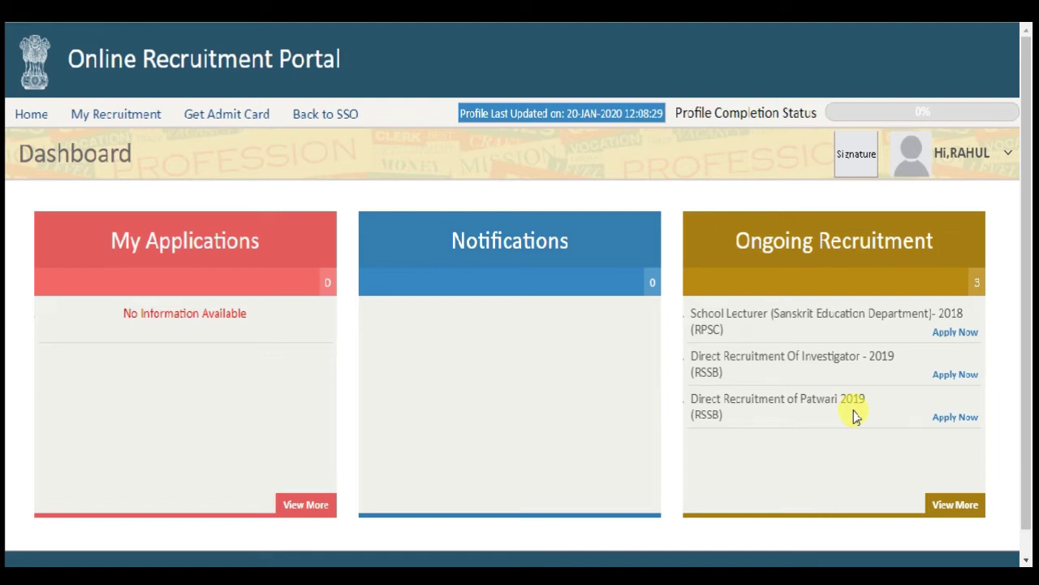
# - Apply for Patwari 2019 without fetching profile data, reloading until Select Post loads
pyautogui.click(955, 417)
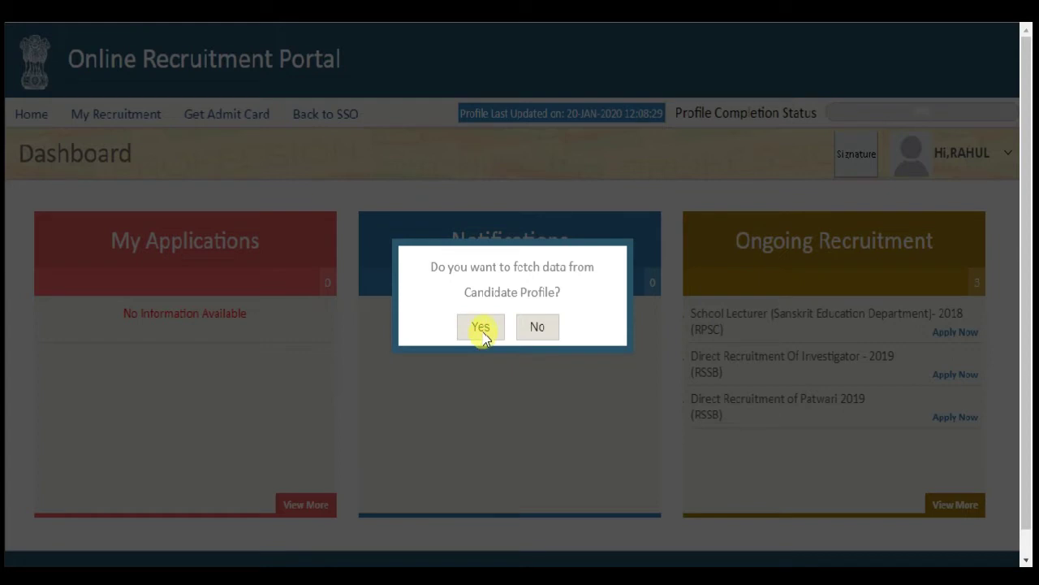
pyautogui.click(537, 327)
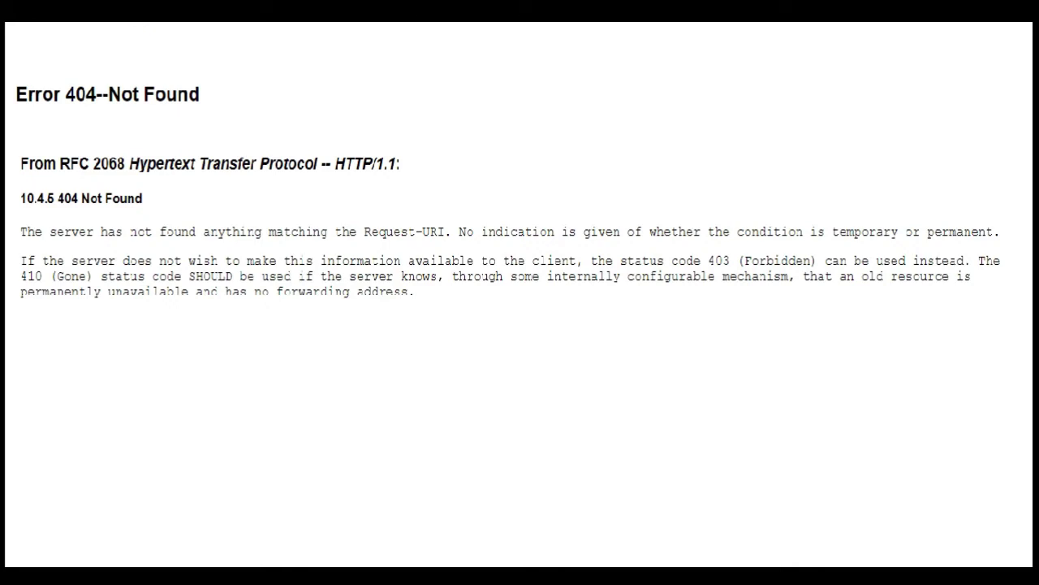
pyautogui.click(75, 22)
pyautogui.click(600, 138)
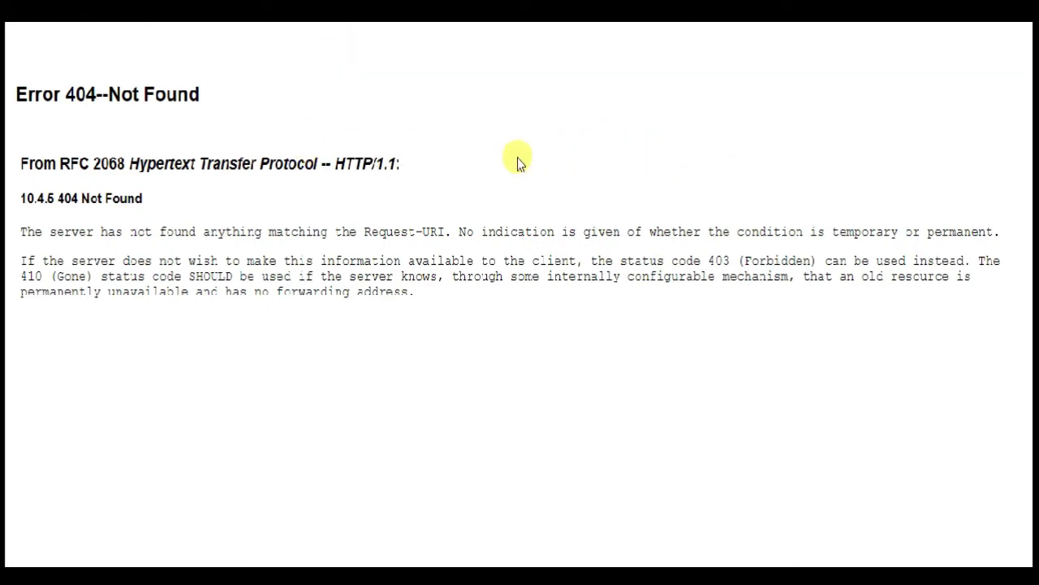
pyautogui.press('F5')
pyautogui.click(578, 136)
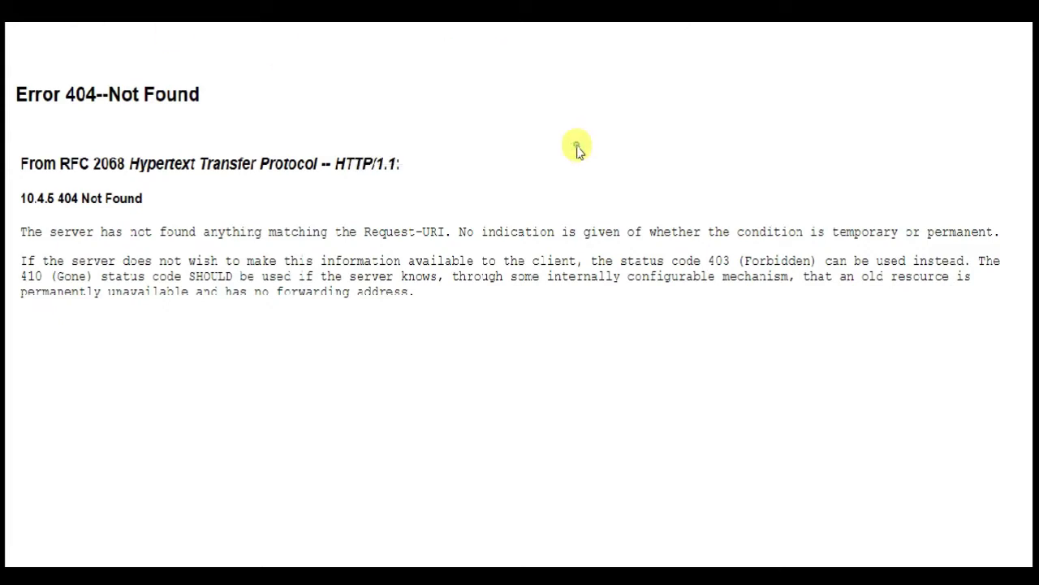
pyautogui.click(64, 20)
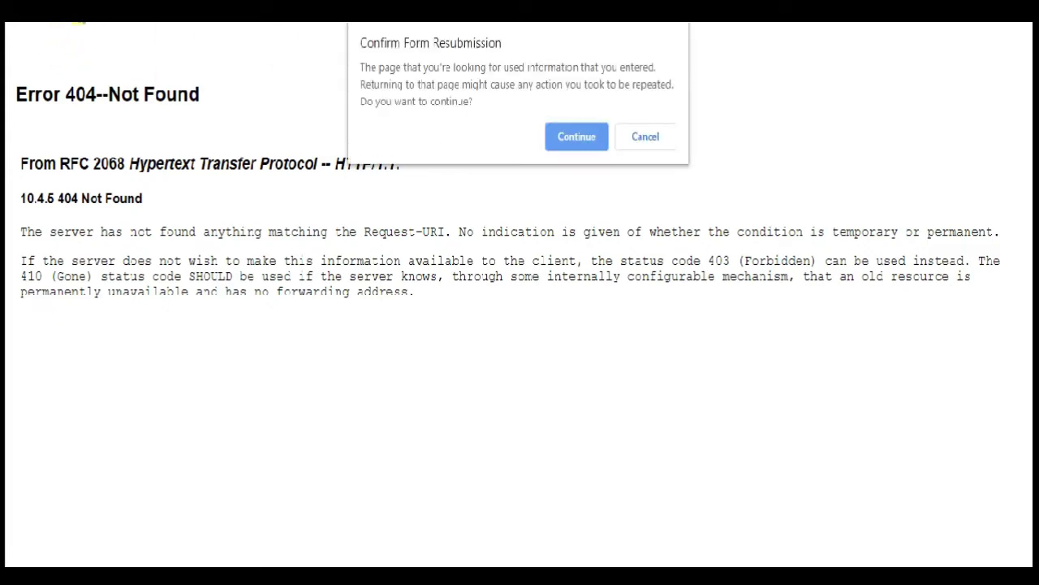
pyautogui.click(577, 137)
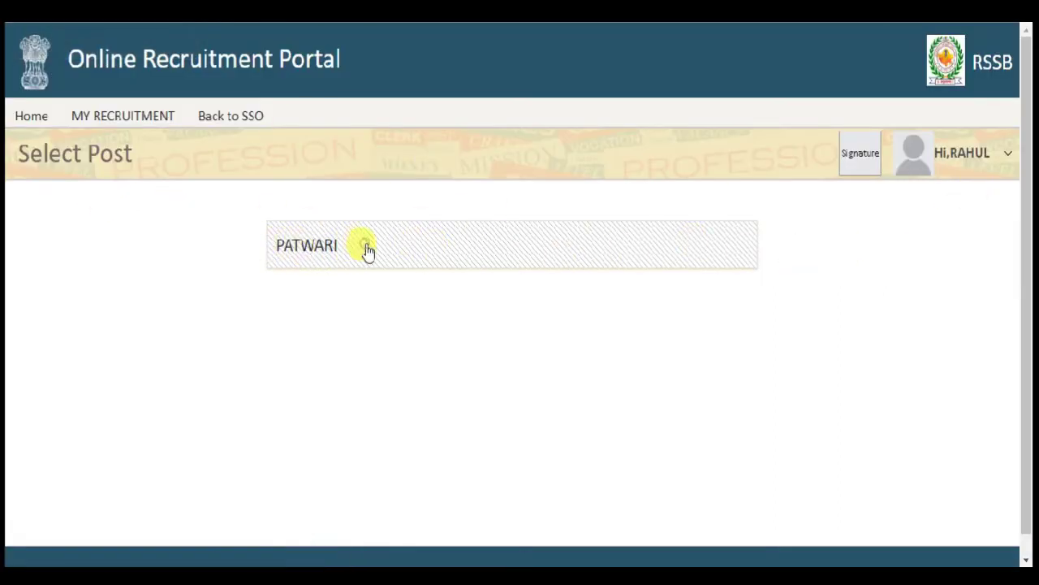
# - Open the PATWARI form and enter the candidate's, father's and mother's names
pyautogui.click(364, 248)
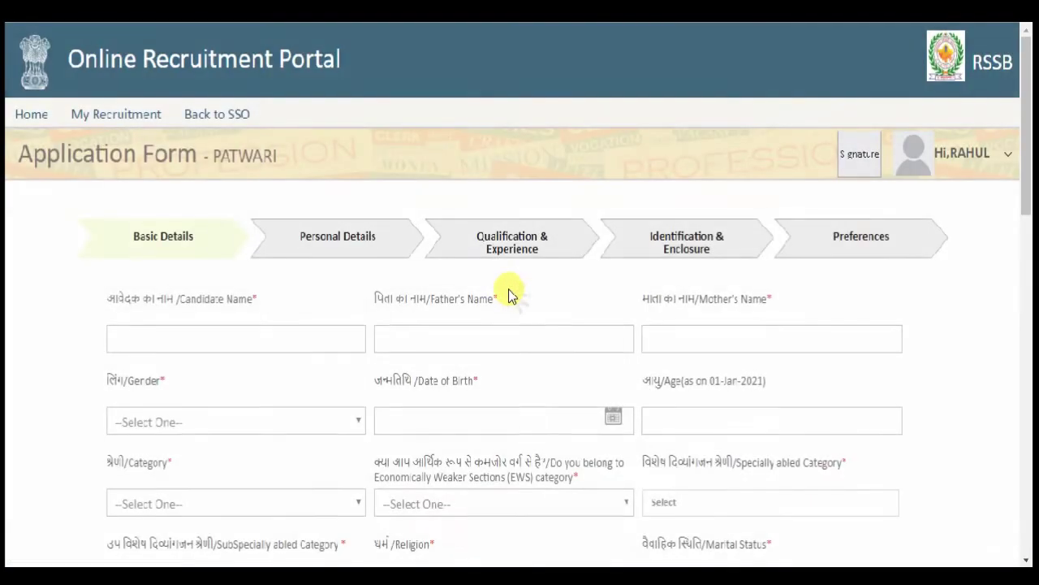
pyautogui.scroll(-7, 930, 273)
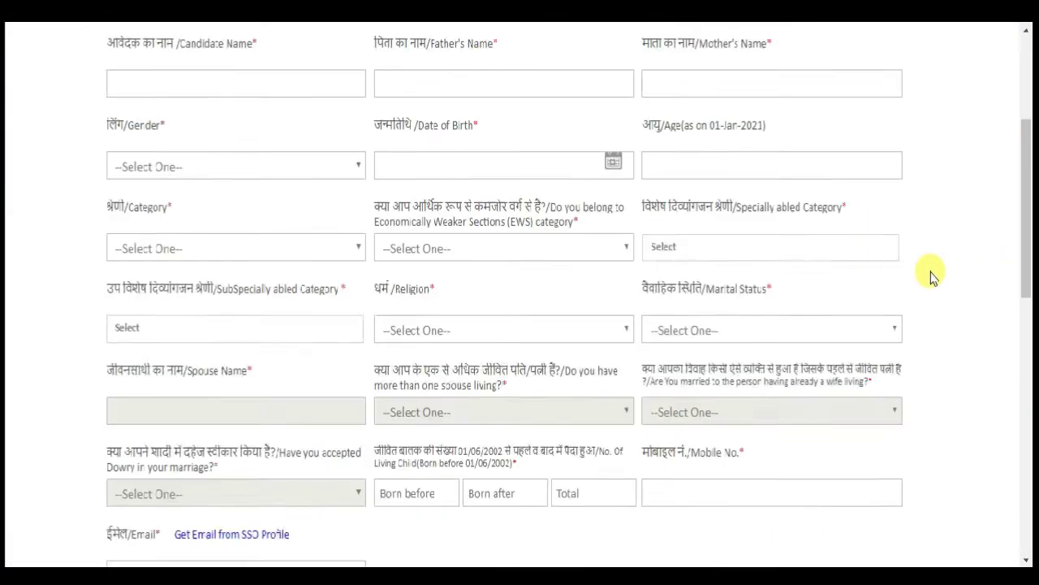
pyautogui.scroll(-5, 930, 276)
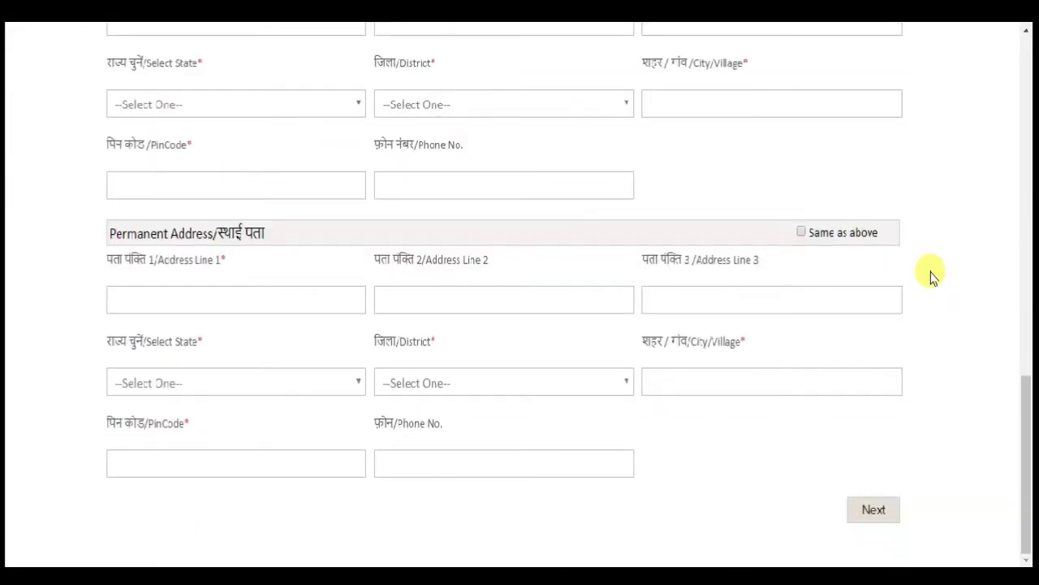
pyautogui.scroll(10, 932, 276)
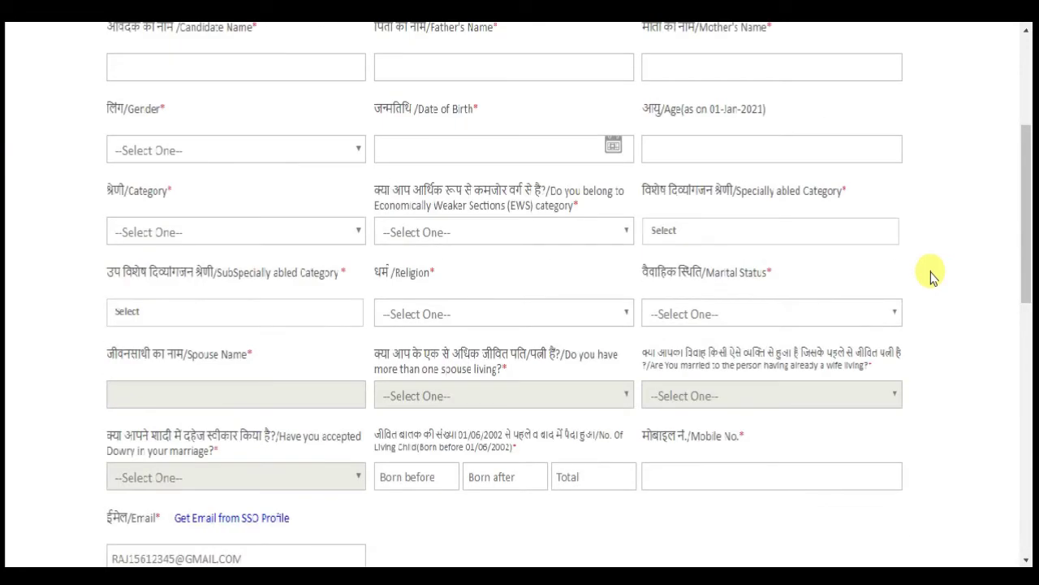
pyautogui.scroll(3, 932, 276)
pyautogui.scroll(-1, 926, 274)
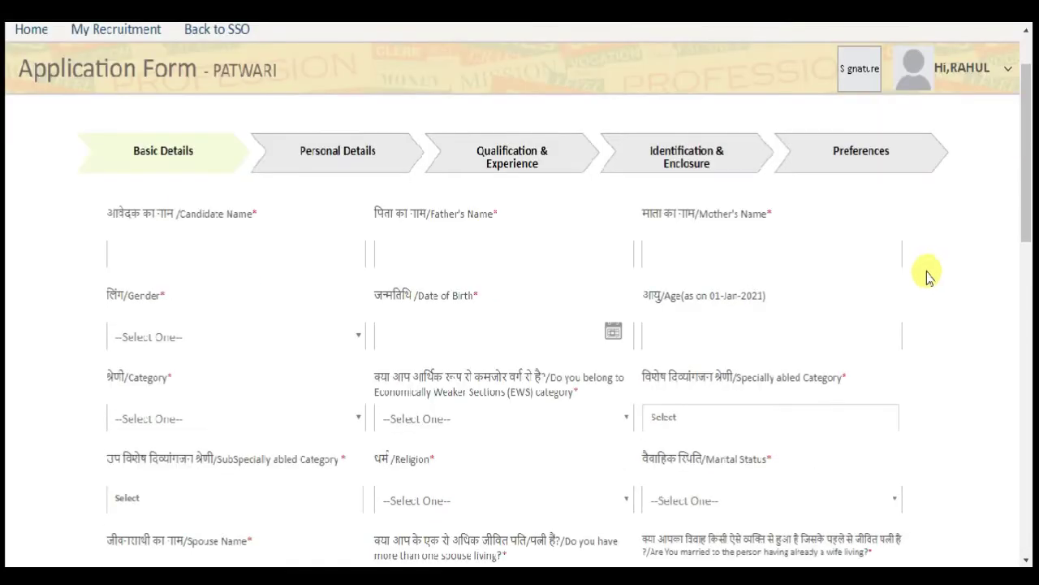
pyautogui.click(331, 254)
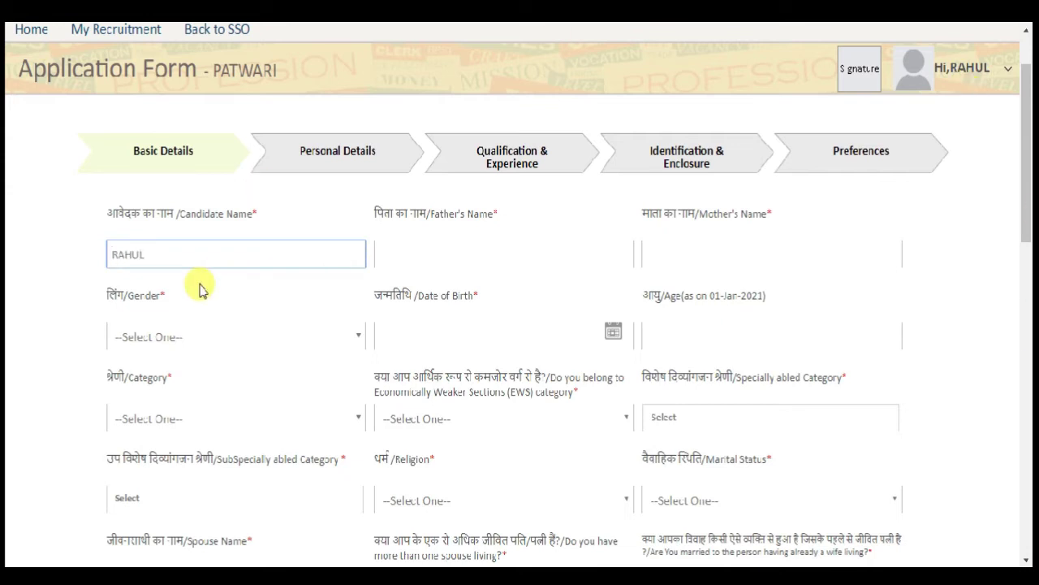
pyautogui.click(418, 255)
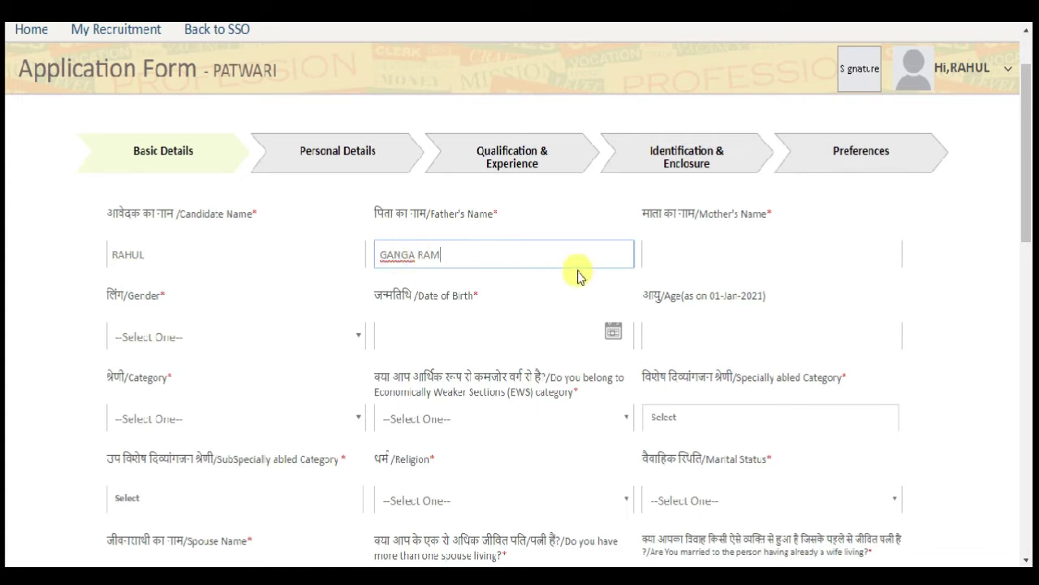
pyautogui.click(706, 255)
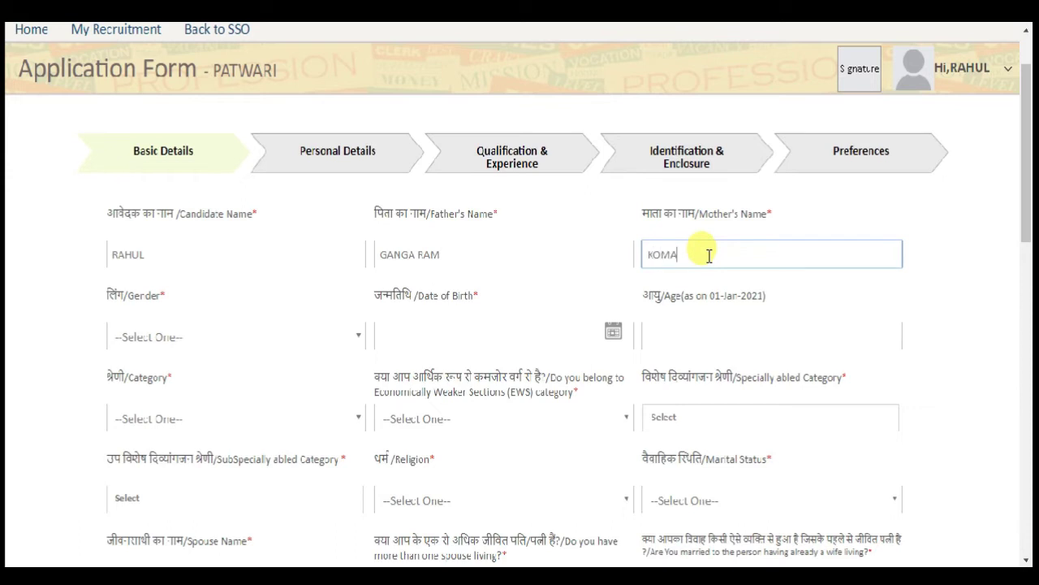
# - Set gender to Male and date of birth to 01-Jan-1997
pyautogui.scroll(-1, 709, 250)
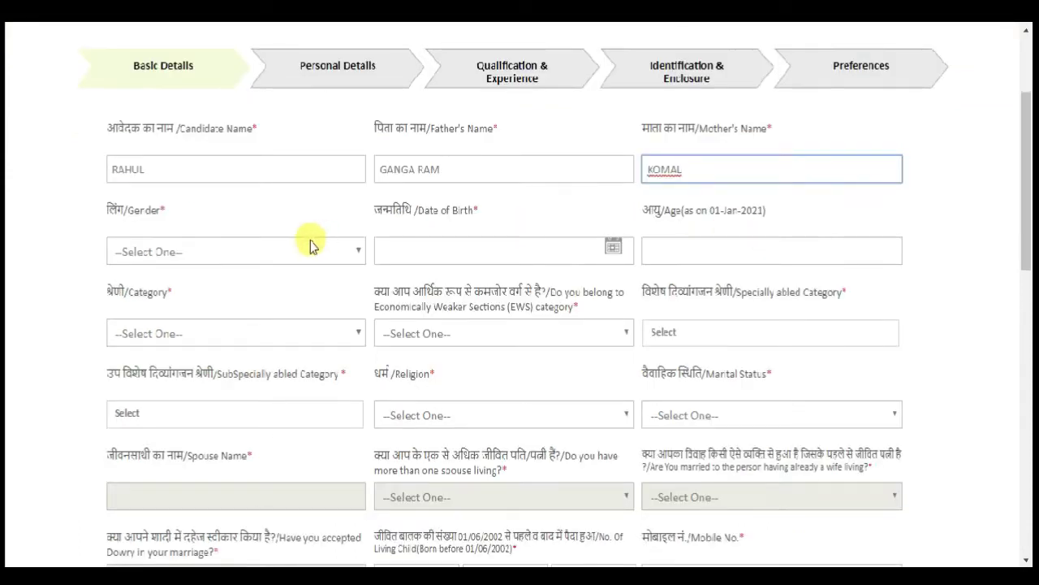
pyautogui.click(204, 256)
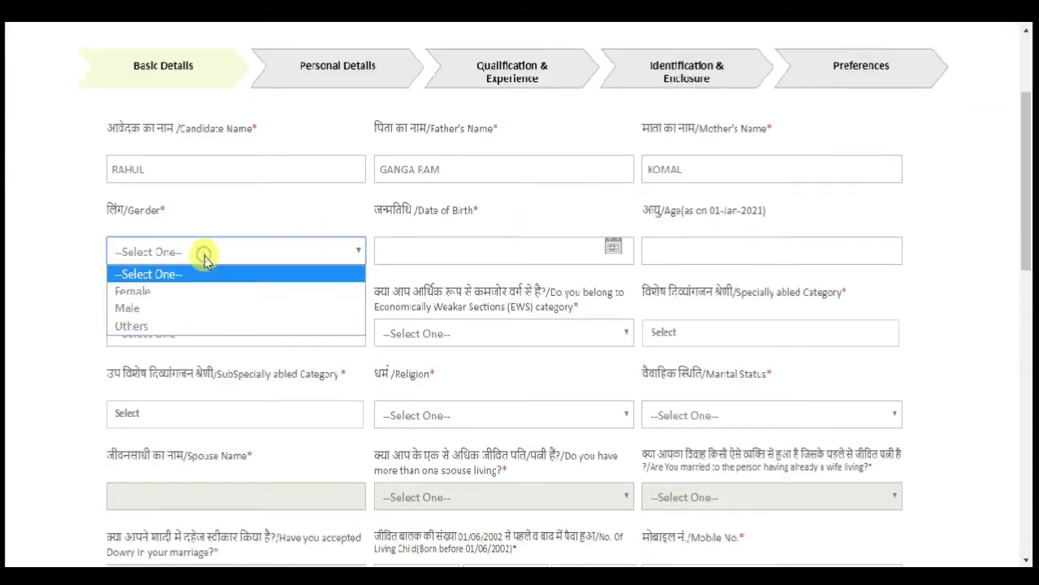
pyautogui.click(204, 309)
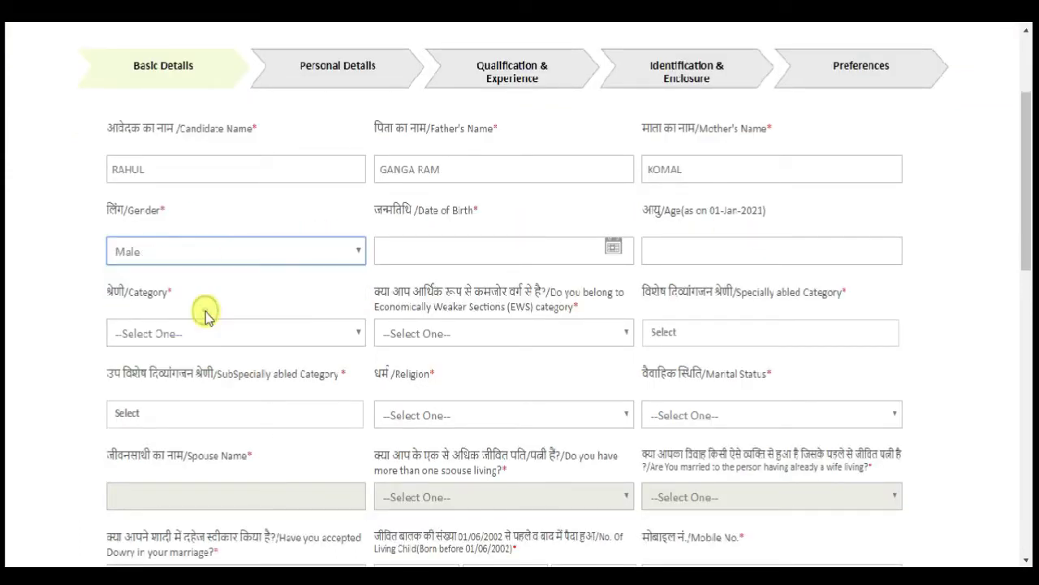
pyautogui.click(613, 246)
pyautogui.click(512, 288)
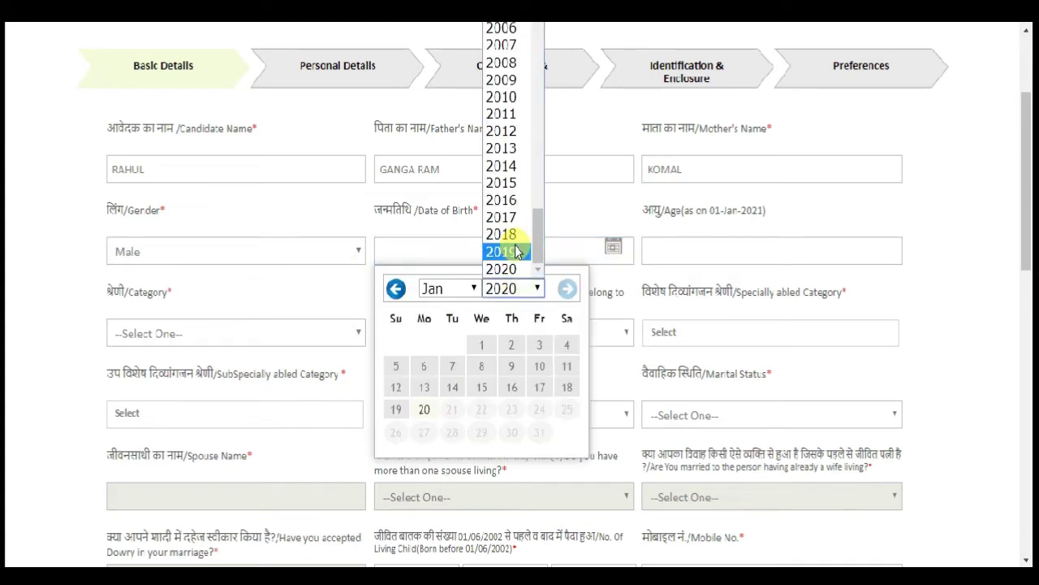
pyautogui.write('1997')
pyautogui.press('Return')
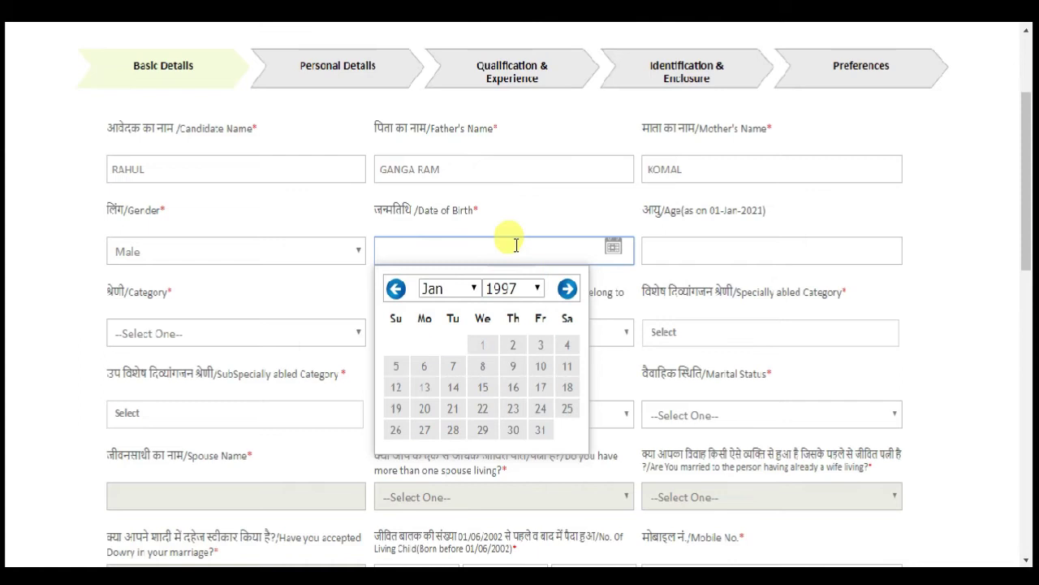
pyautogui.click(488, 346)
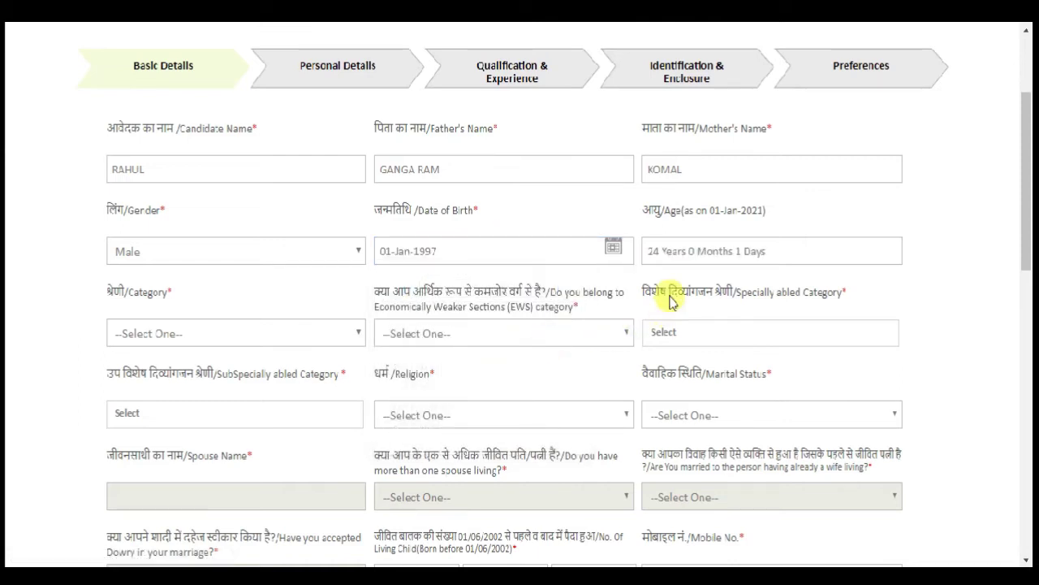
# - Set category GENERAL, EWS No and specially abled Not Applicable
pyautogui.click(182, 334)
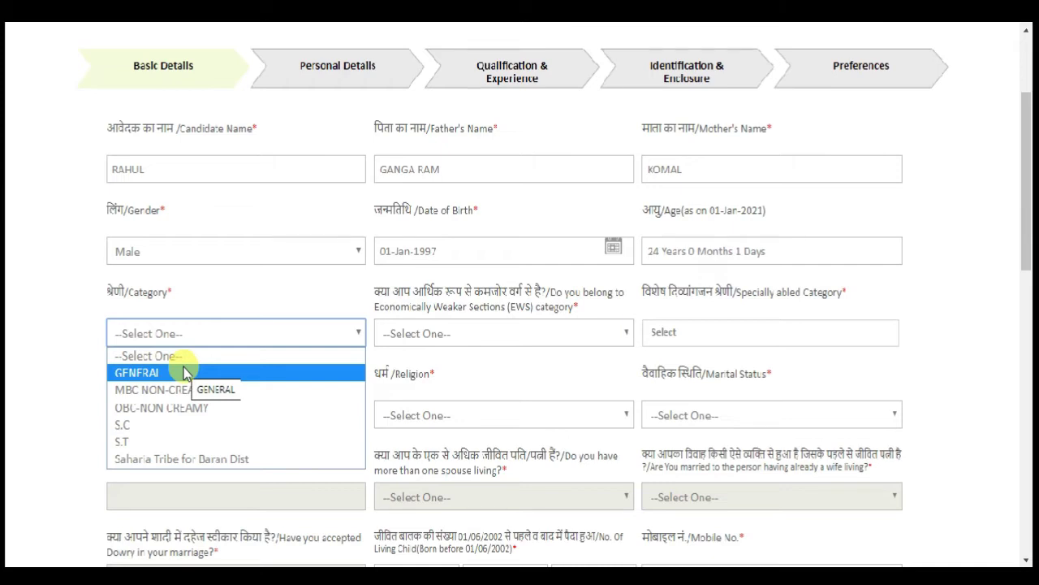
pyautogui.click(185, 372)
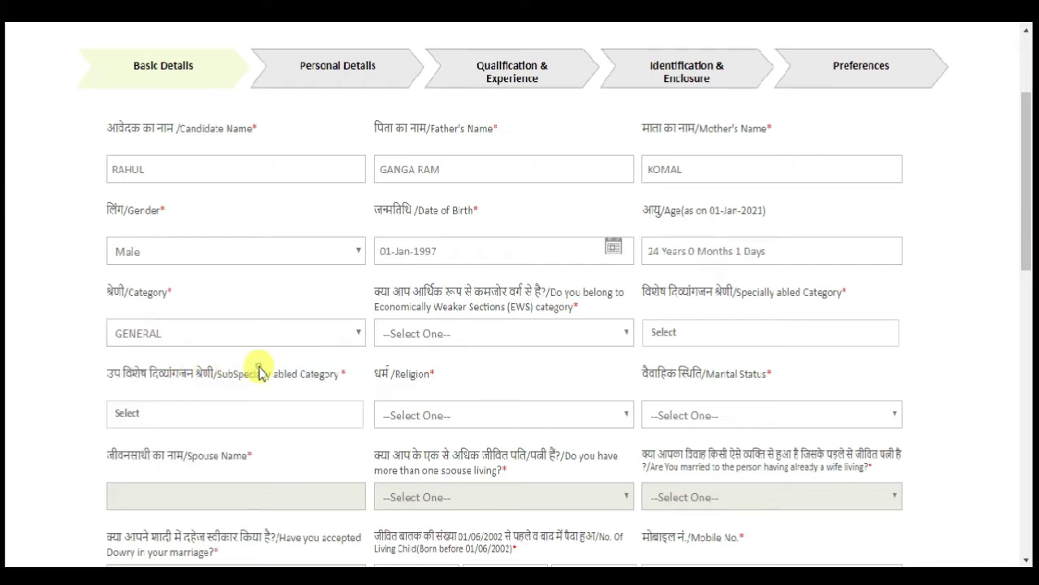
pyautogui.click(506, 338)
pyautogui.click(504, 372)
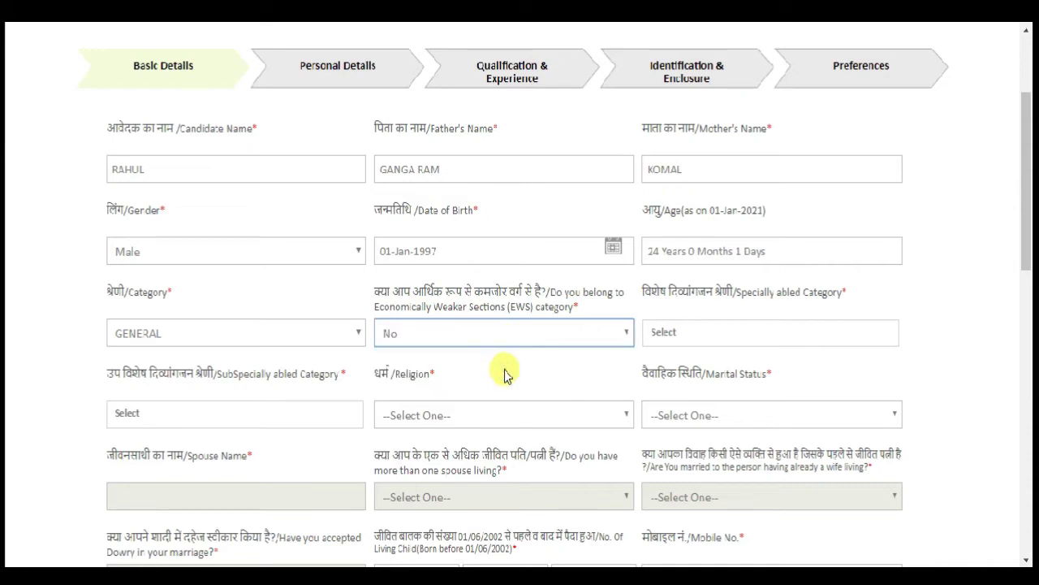
pyautogui.click(653, 332)
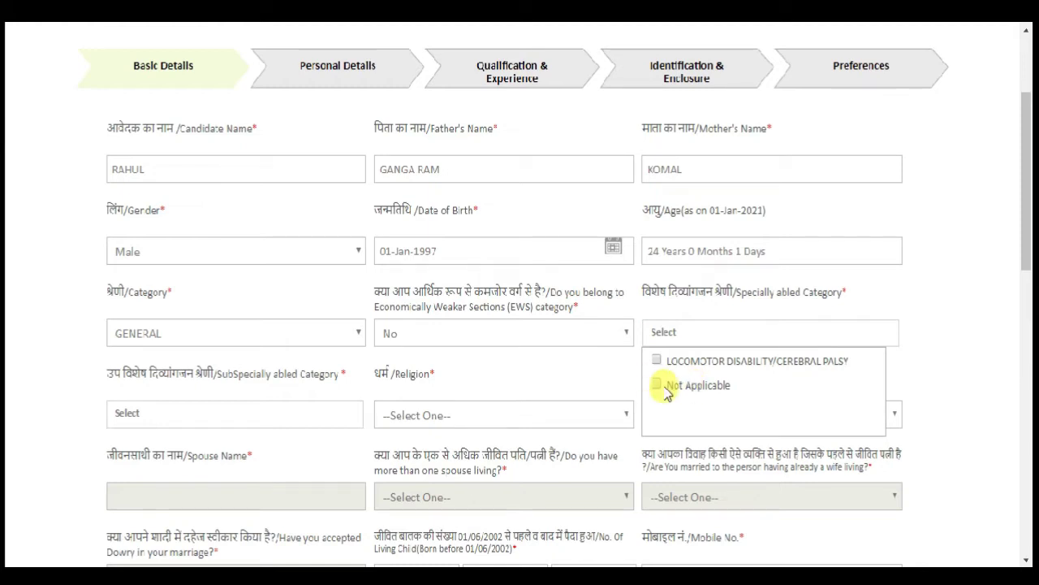
pyautogui.click(661, 387)
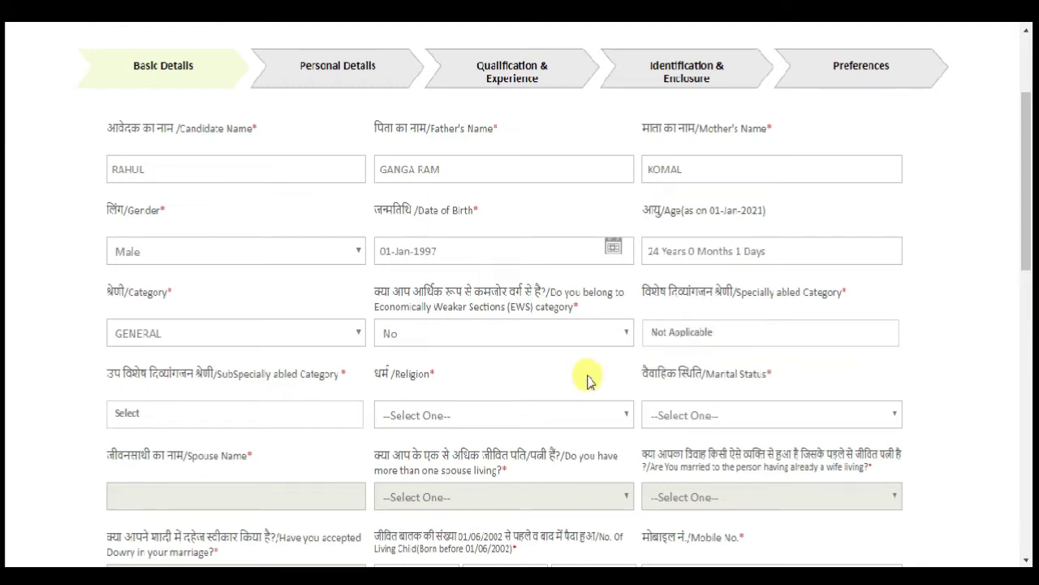
pyautogui.scroll(-1, 589, 380)
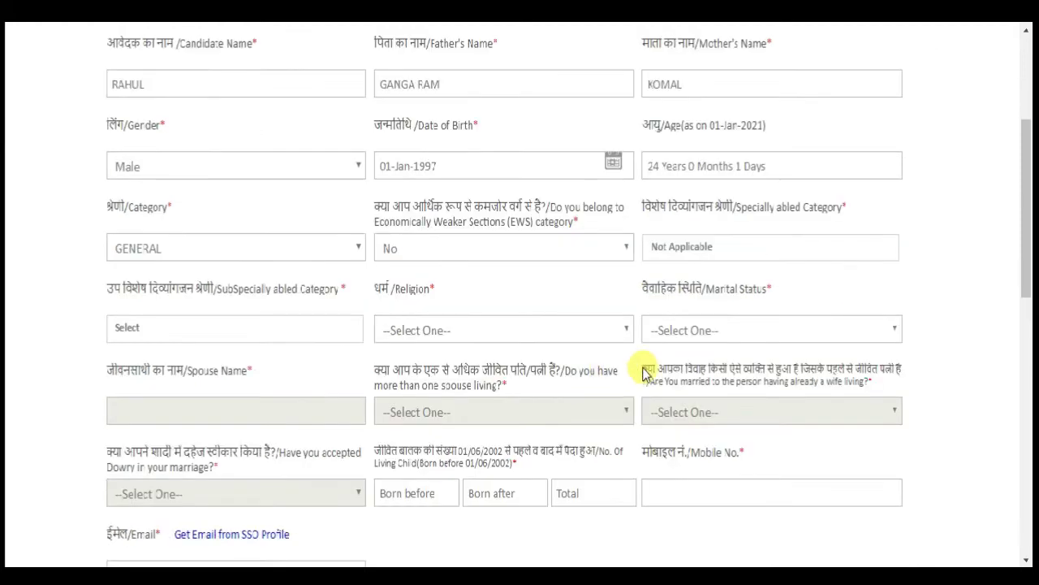
# - Set religion to HINDU and marital status to Single
pyautogui.click(173, 330)
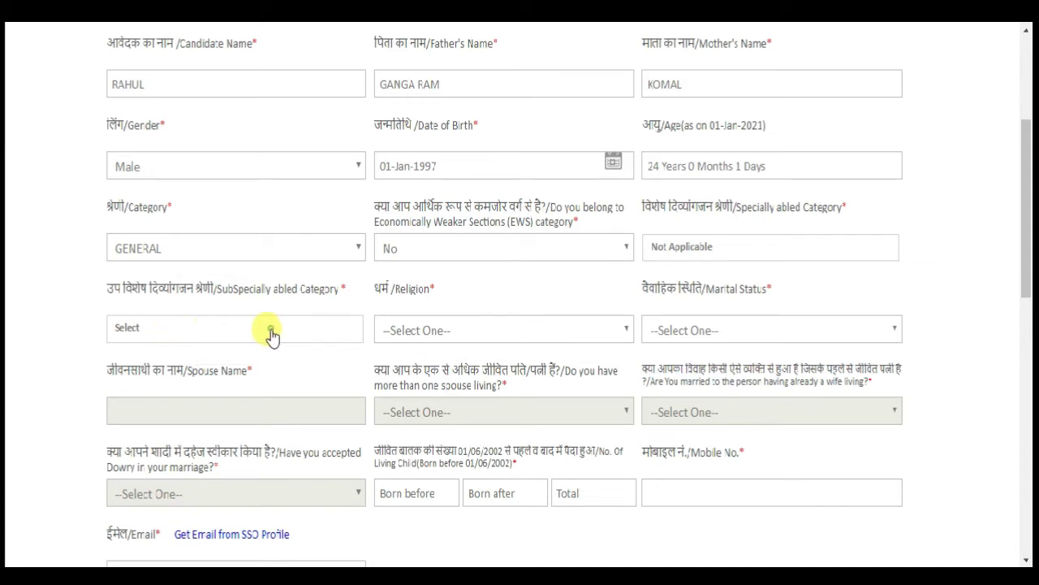
pyautogui.click(551, 340)
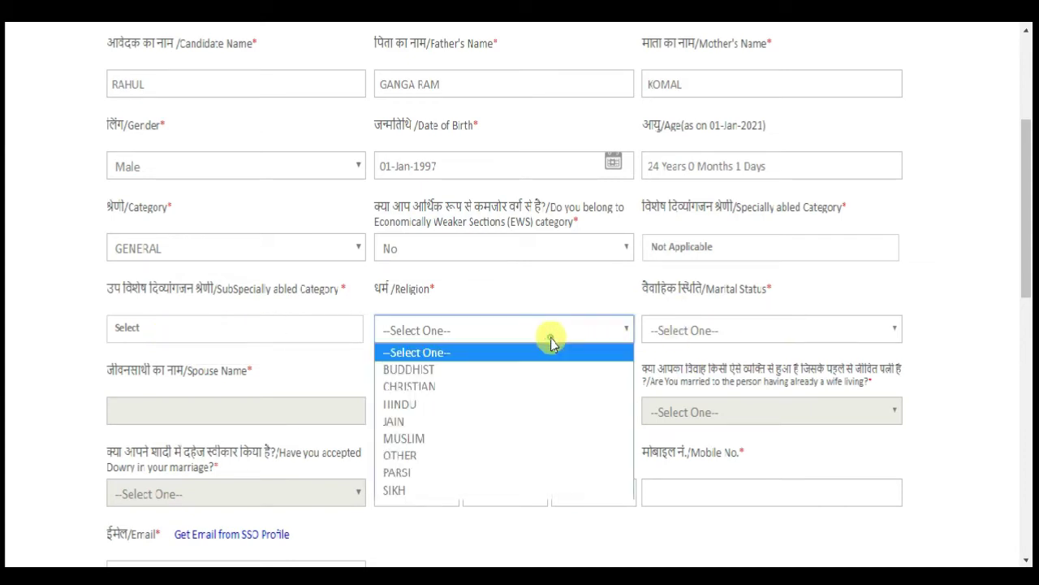
pyautogui.click(513, 403)
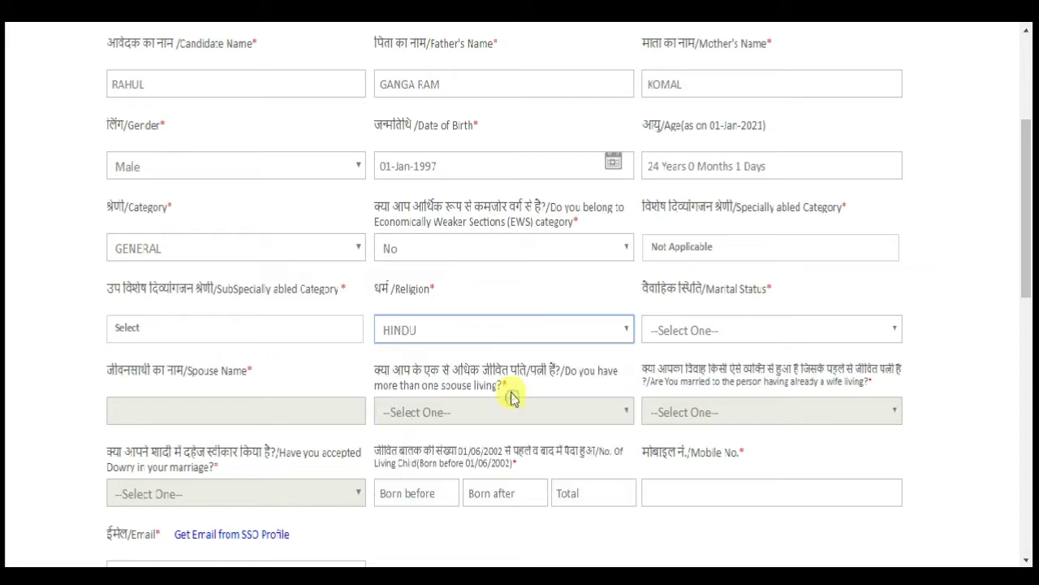
pyautogui.click(668, 333)
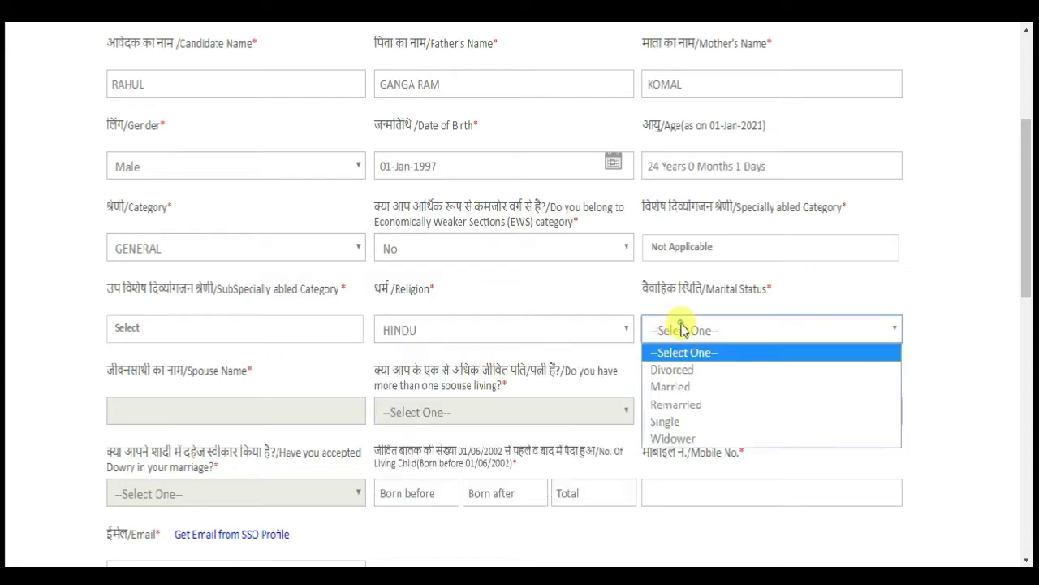
pyautogui.click(678, 421)
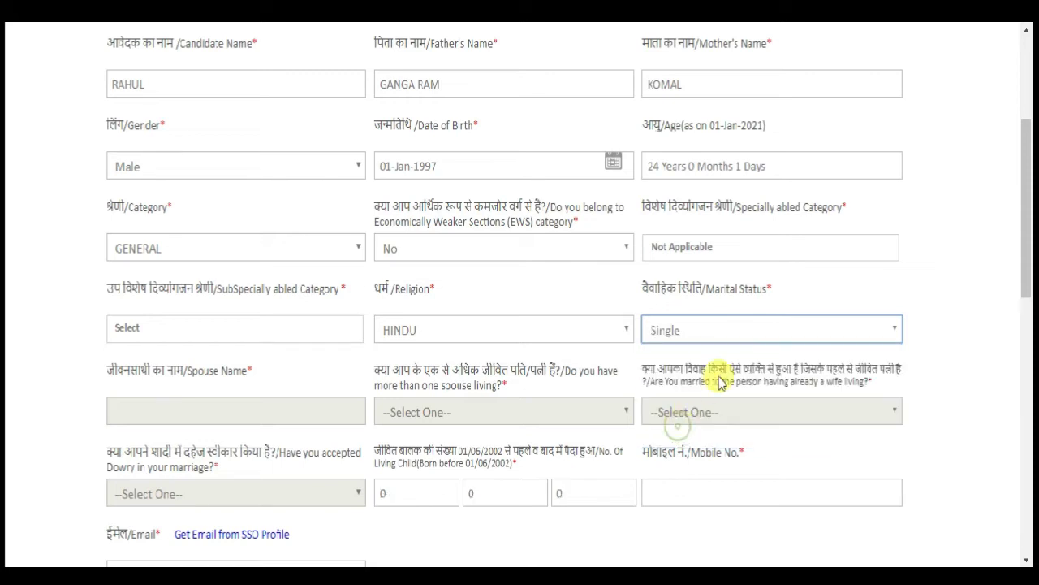
pyautogui.click(930, 374)
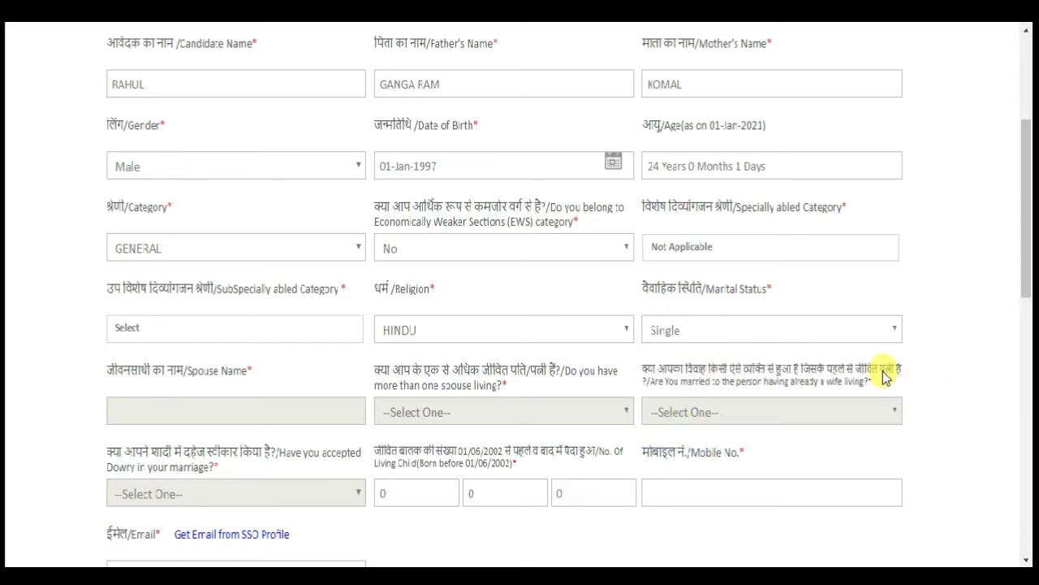
# - Answer No to the 'Scheduled area of Rajasthan' question
pyautogui.scroll(-1, 847, 378)
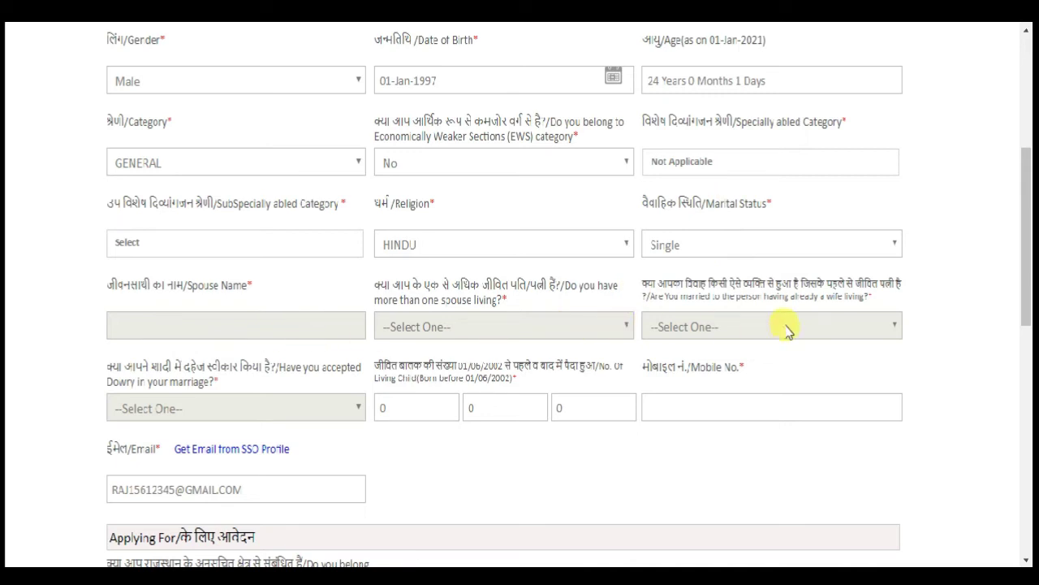
pyautogui.scroll(-1, 476, 365)
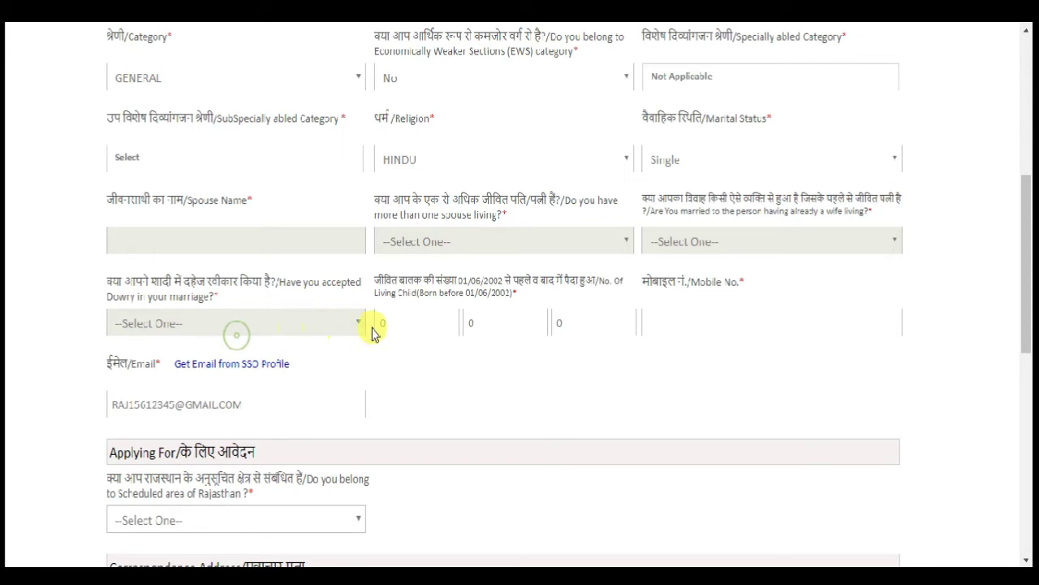
pyautogui.scroll(-1, 371, 330)
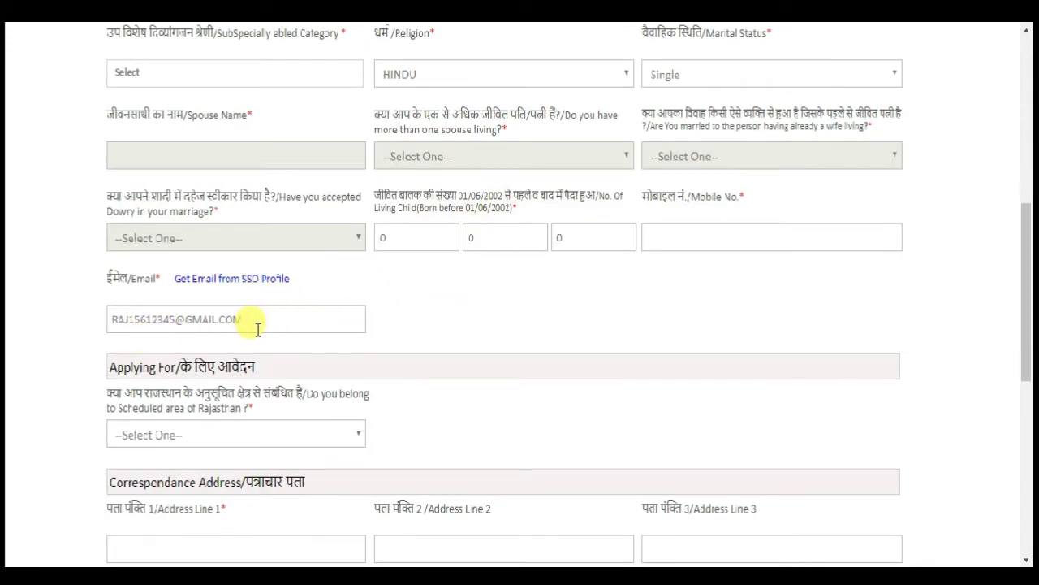
pyautogui.scroll(-1, 258, 326)
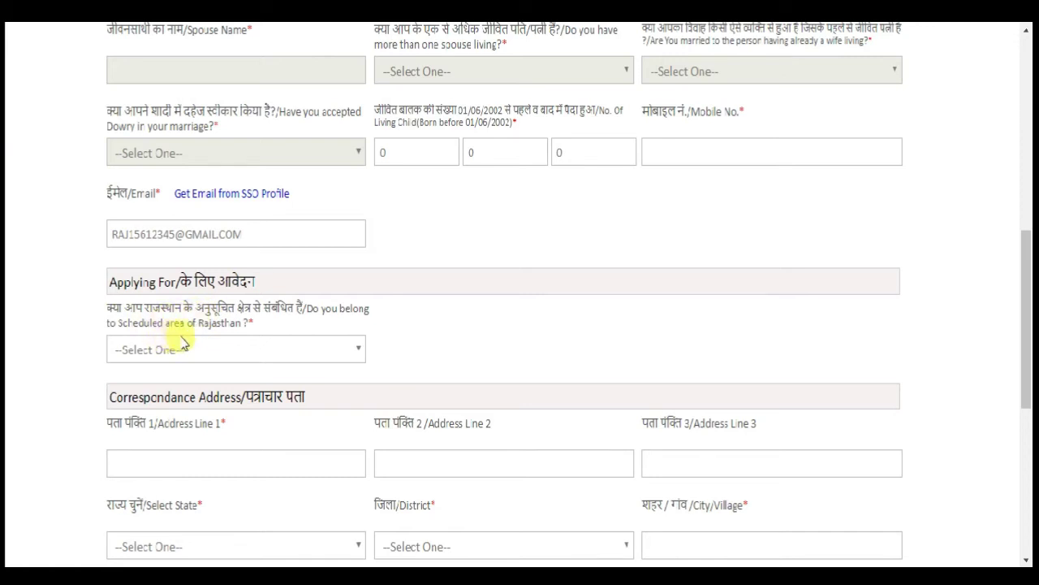
pyautogui.click(229, 349)
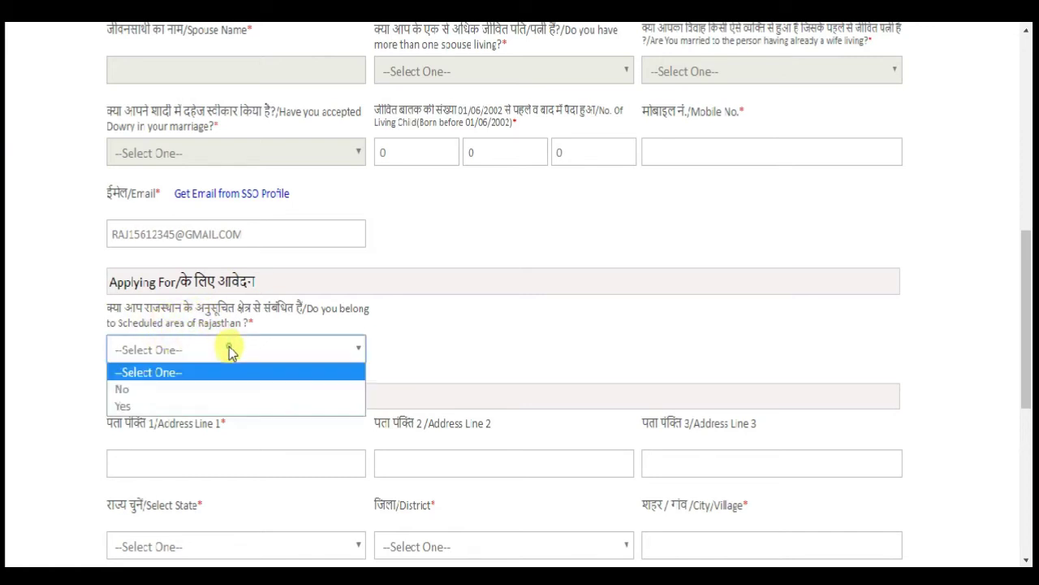
pyautogui.click(231, 391)
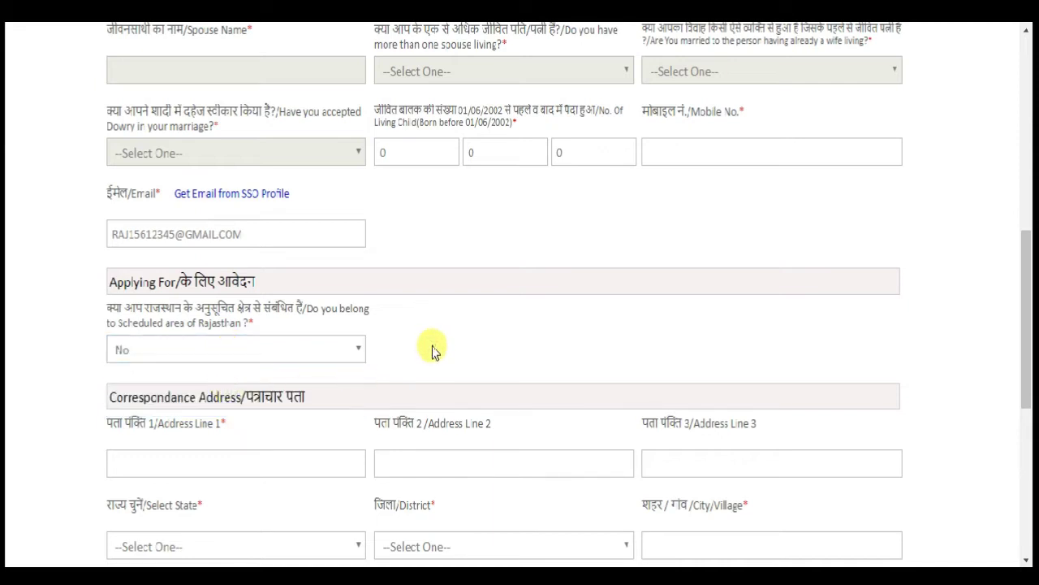
pyautogui.scroll(-1, 432, 351)
pyautogui.scroll(1, 432, 350)
pyautogui.scroll(-1, 432, 351)
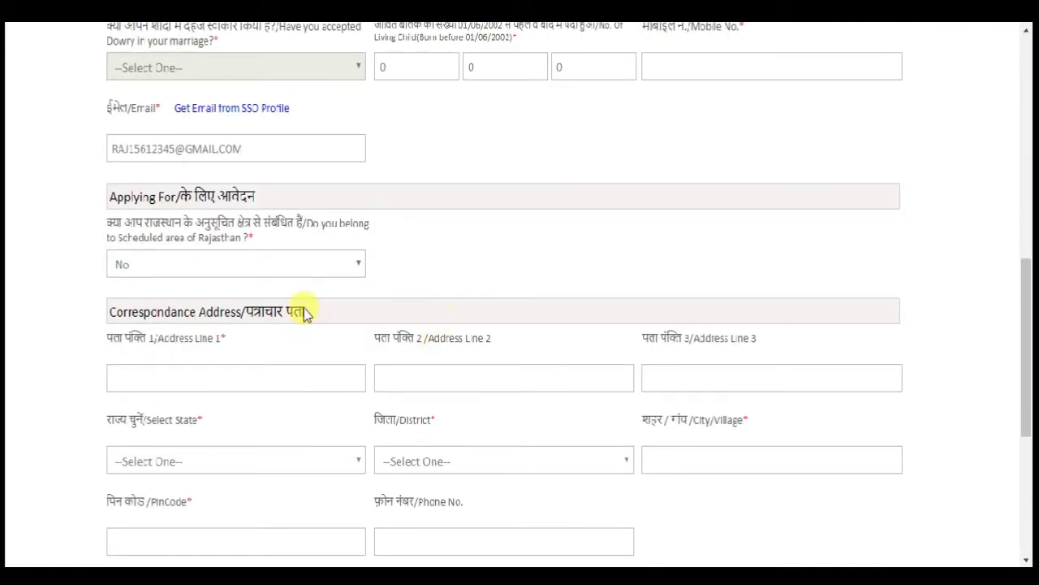
# - Enter correspondence address line 1 and try Uttar Pradesh as the state
pyautogui.click(264, 374)
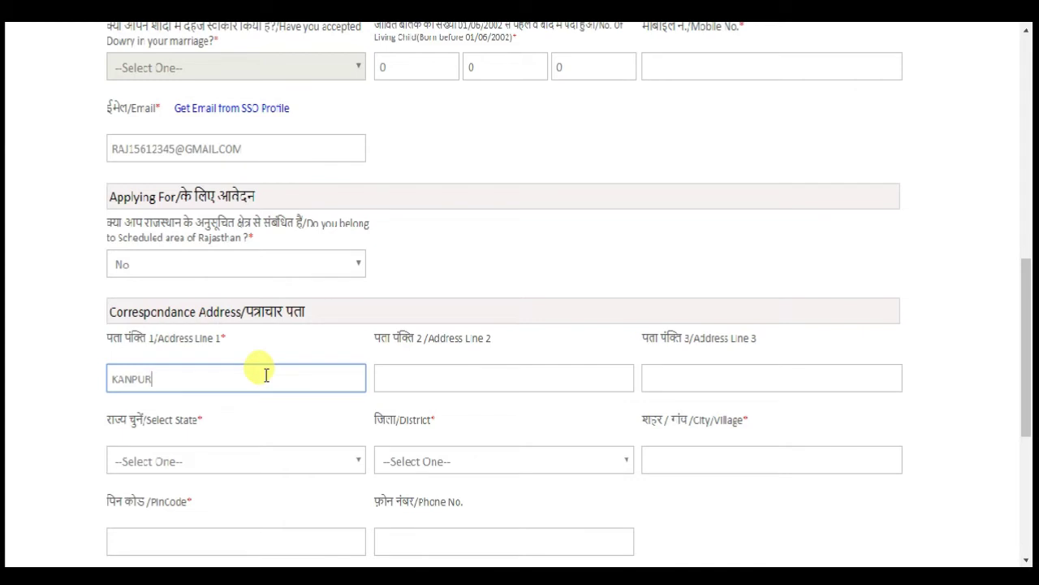
pyautogui.scroll(-1, 288, 418)
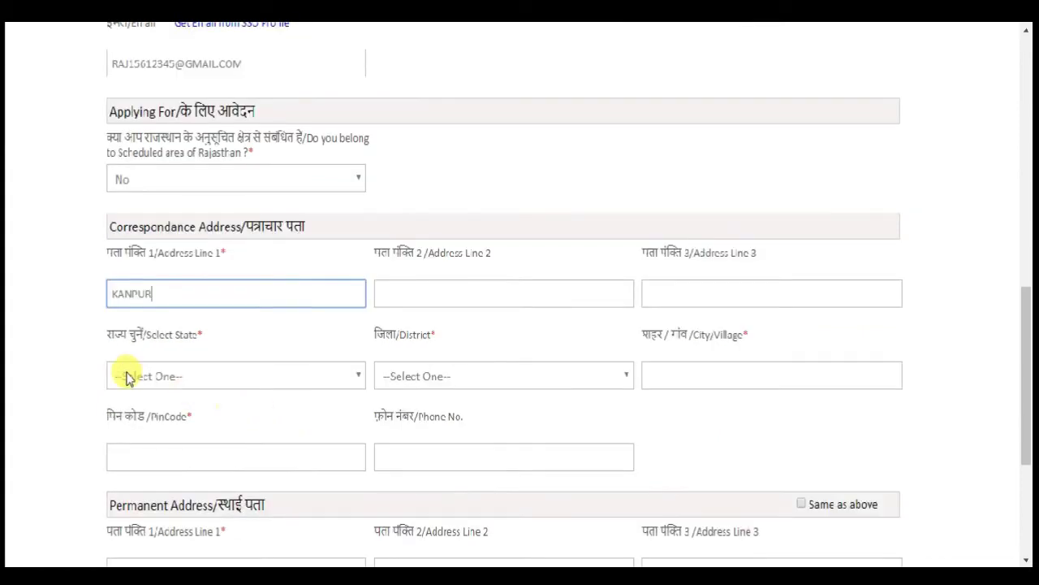
pyautogui.click(157, 380)
pyautogui.scroll(-6, 157, 268)
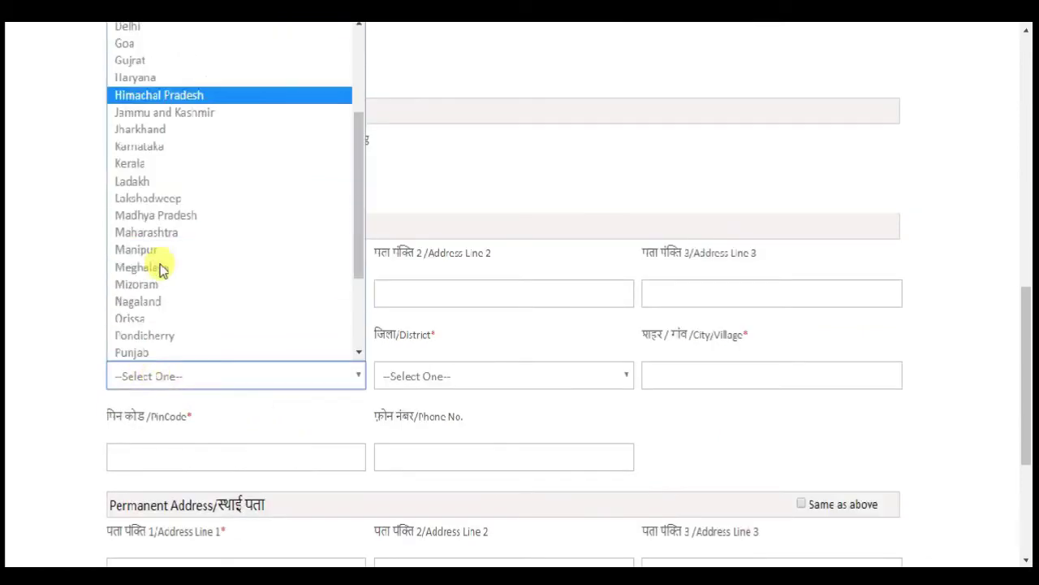
pyautogui.click(169, 316)
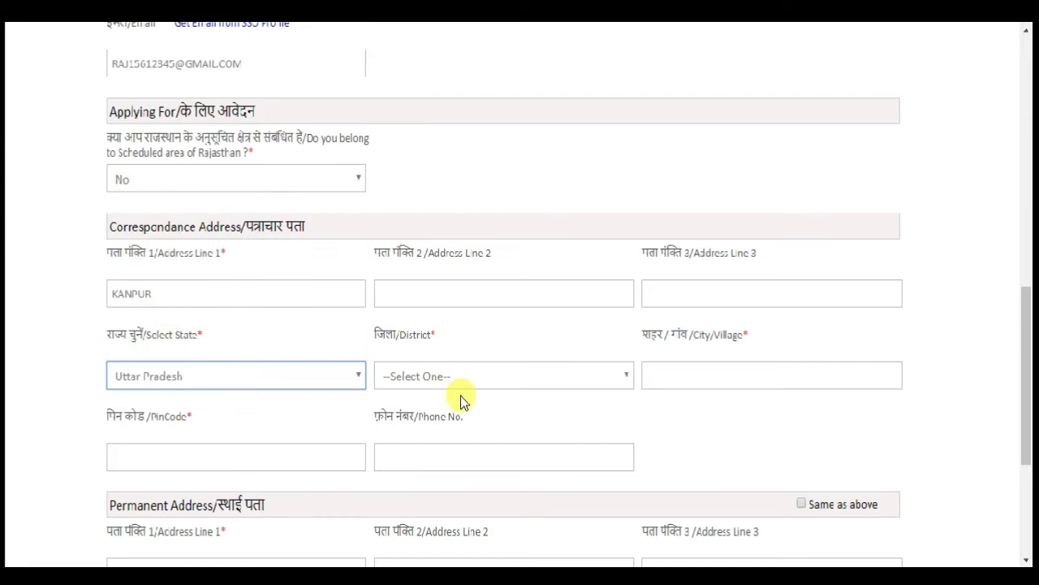
pyautogui.click(452, 391)
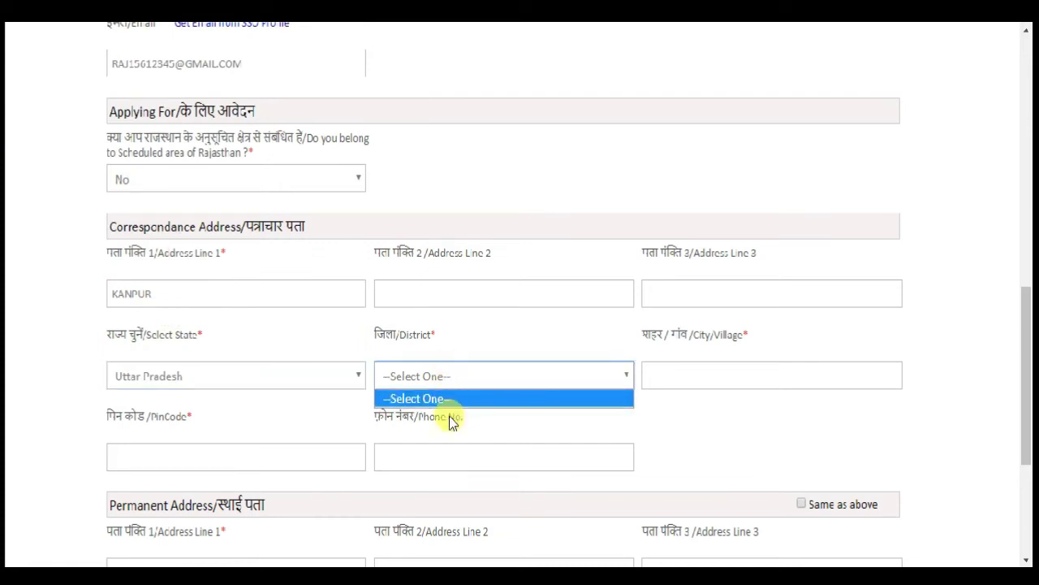
pyautogui.click(450, 410)
pyautogui.click(459, 391)
pyautogui.click(456, 388)
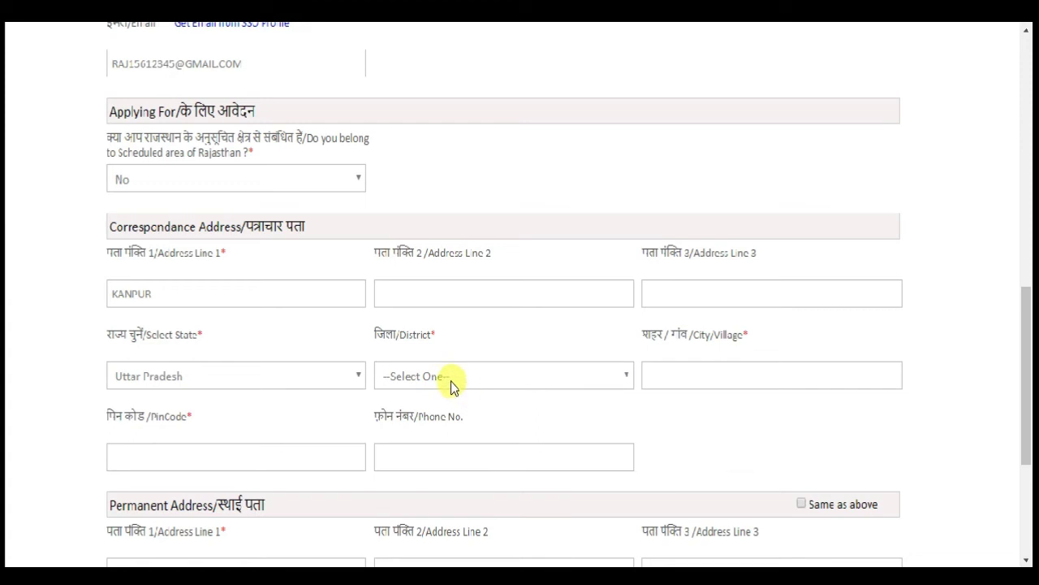
# - Switch the state to Uttarakhand and check its district list
pyautogui.click(214, 376)
pyautogui.click(203, 322)
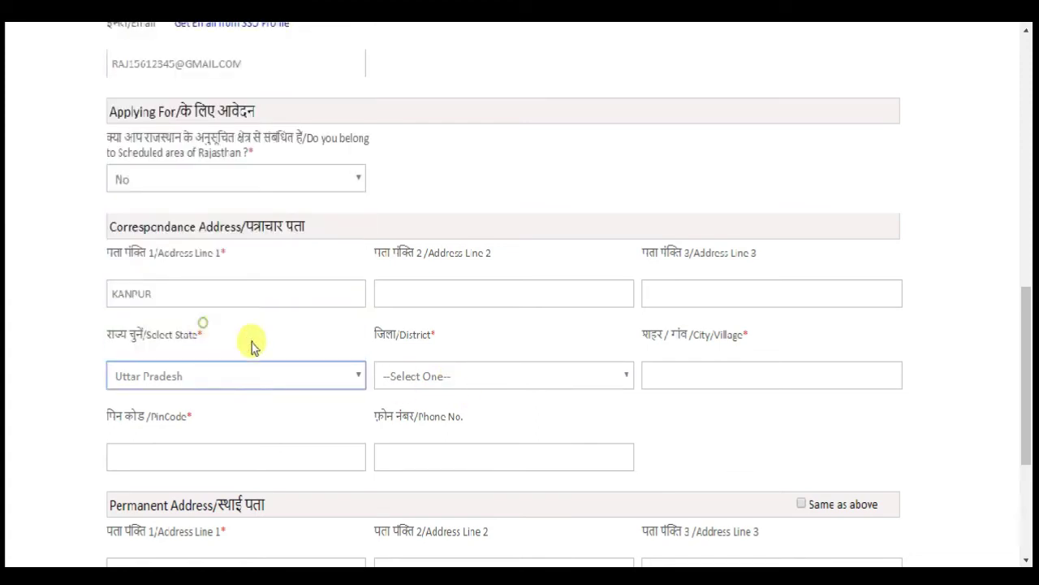
pyautogui.click(450, 378)
pyautogui.click(449, 374)
pyautogui.click(363, 380)
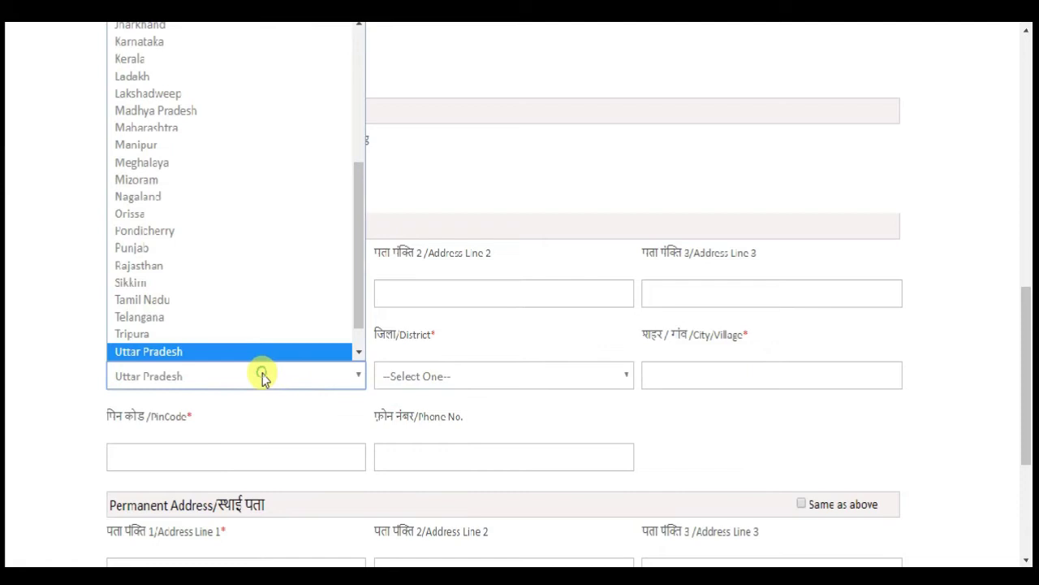
pyautogui.click(250, 331)
pyautogui.click(423, 416)
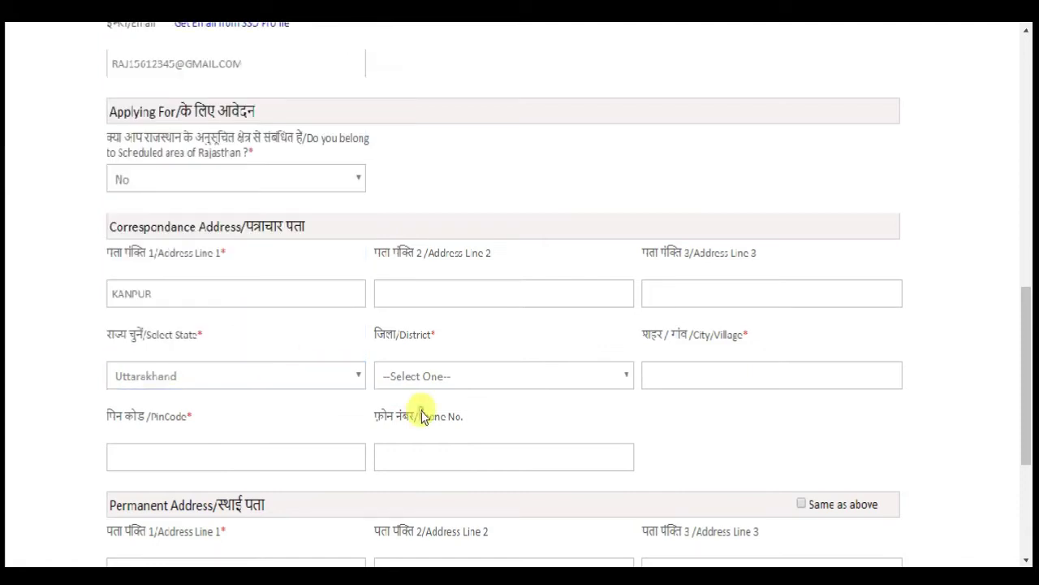
pyautogui.click(464, 376)
pyautogui.click(464, 376)
pyautogui.click(464, 376)
pyautogui.click(464, 376)
pyautogui.click(464, 376)
pyautogui.click(464, 376)
pyautogui.click(464, 376)
pyautogui.click(464, 376)
pyautogui.click(507, 412)
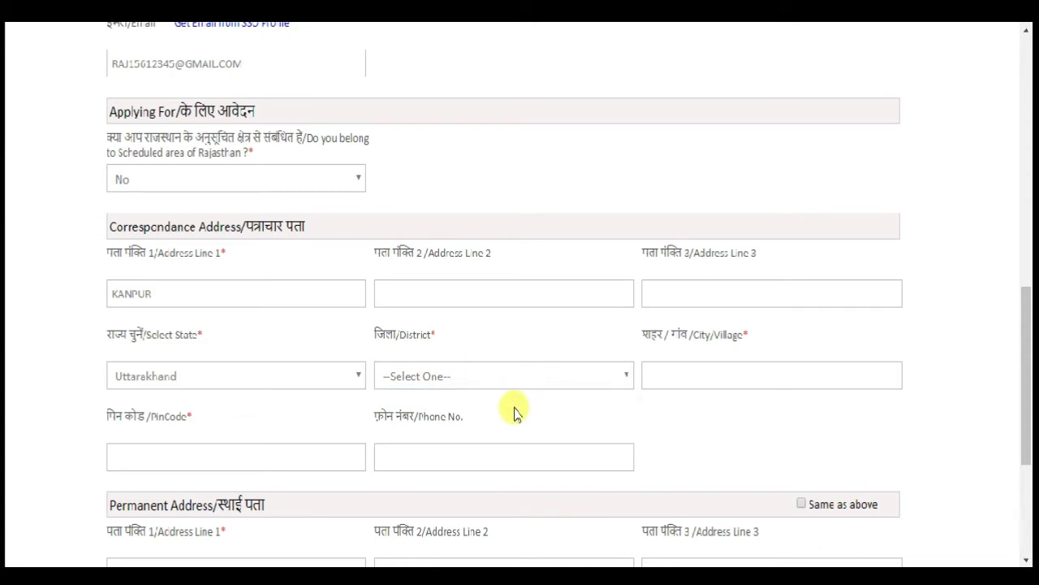
# - Change the state to Rajasthan and choose Karauli as the district
pyautogui.click(295, 382)
pyautogui.scroll(-1, 271, 296)
pyautogui.scroll(7, 271, 295)
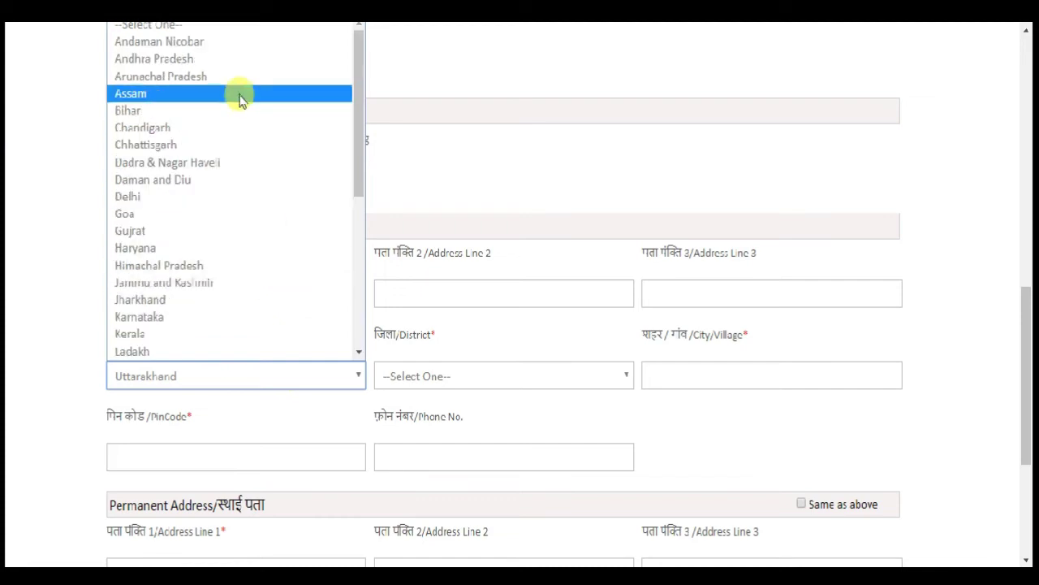
pyautogui.scroll(-5, 246, 331)
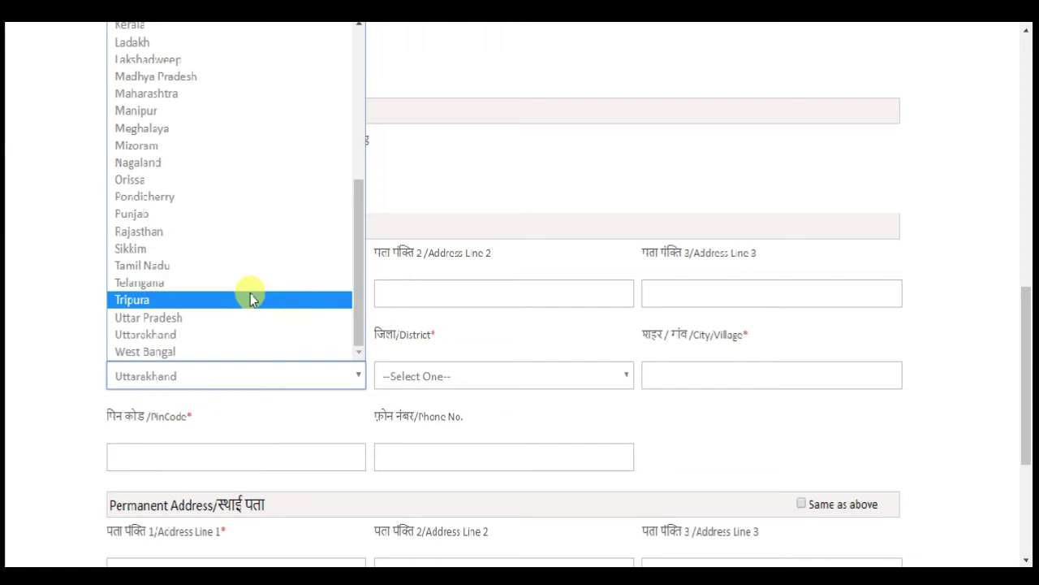
pyautogui.click(250, 231)
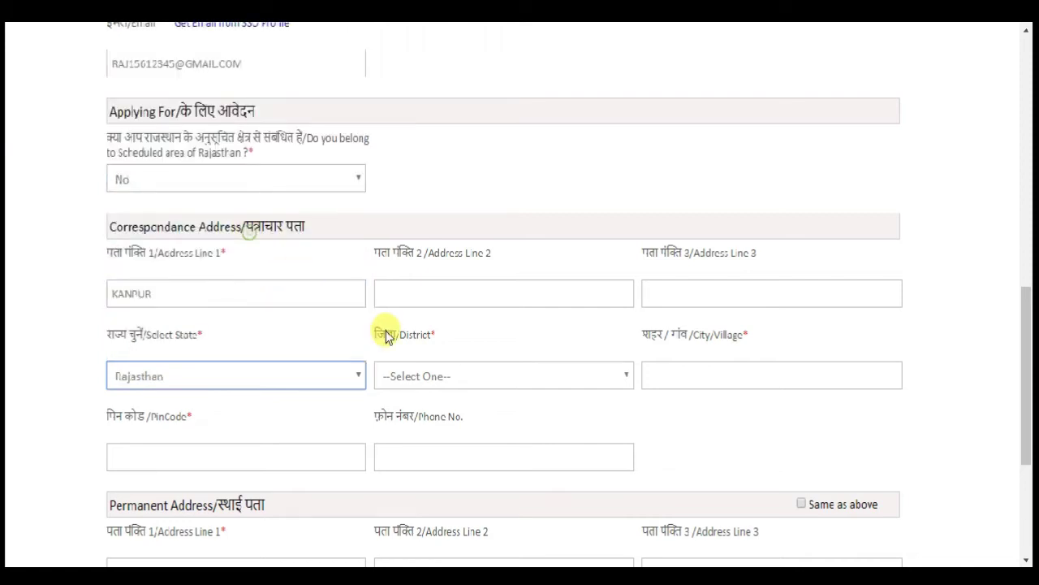
pyautogui.click(435, 378)
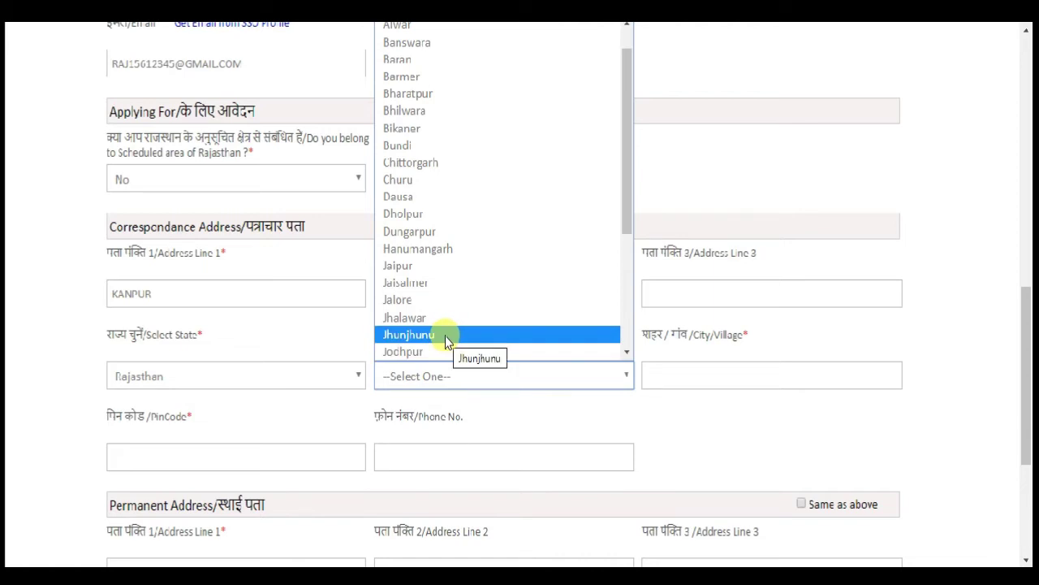
pyautogui.scroll(-3, 452, 314)
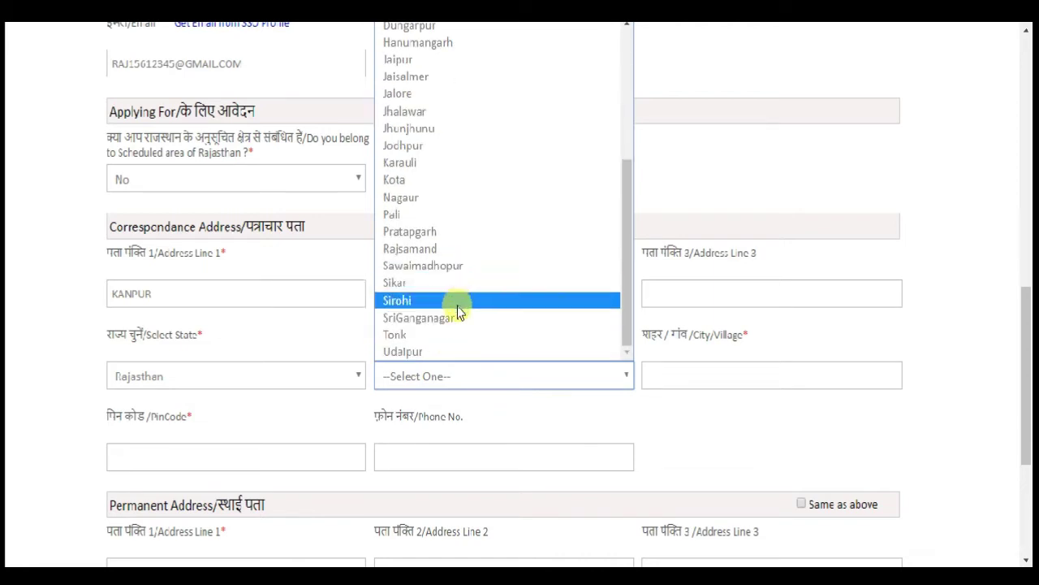
pyautogui.click(446, 161)
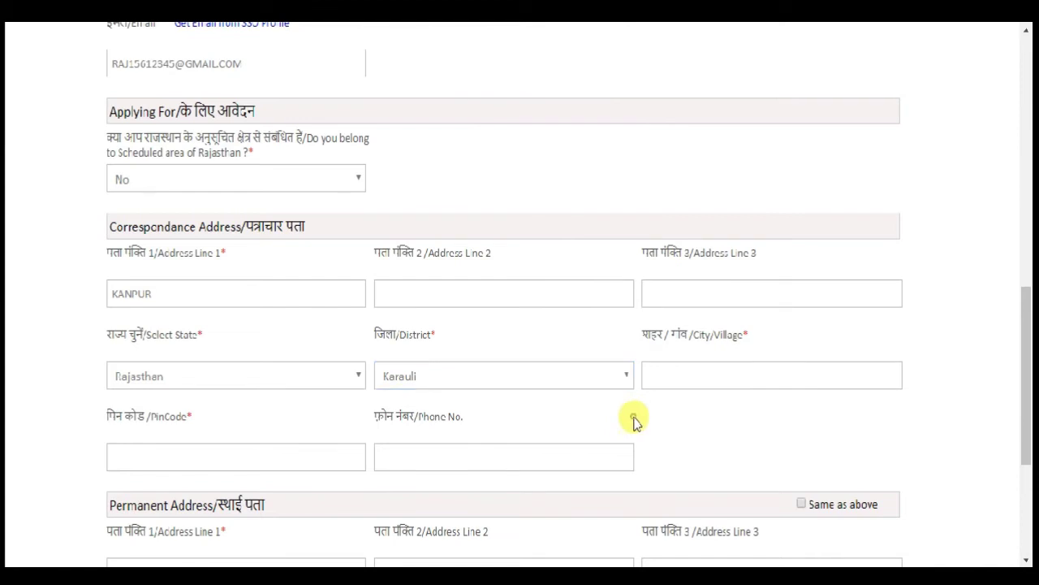
# - Enter KAN as the correspondence city/village and 206206 as the PIN code, leaving phone blank
pyautogui.click(788, 362)
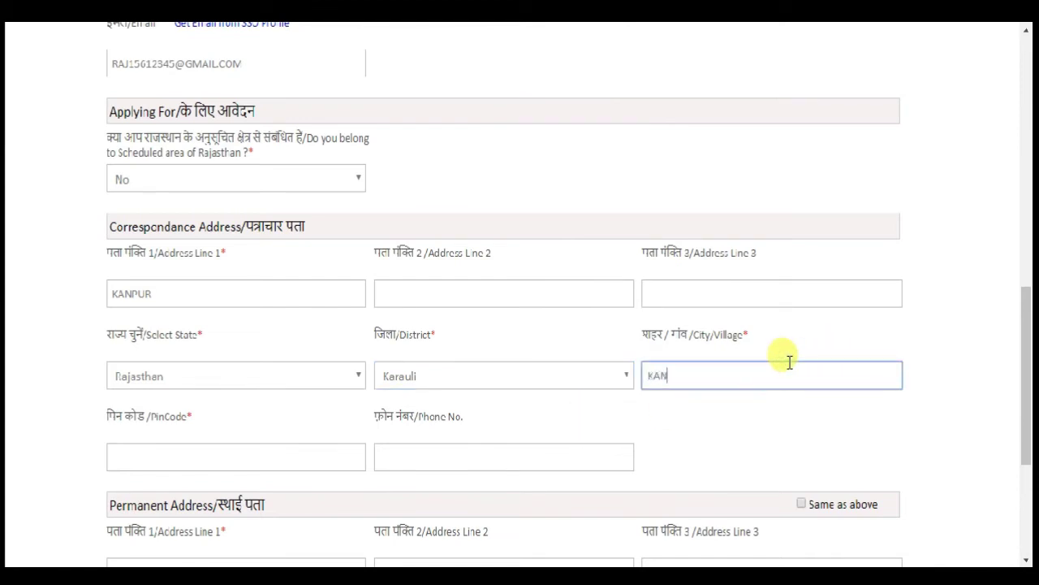
pyautogui.scroll(-1, 747, 364)
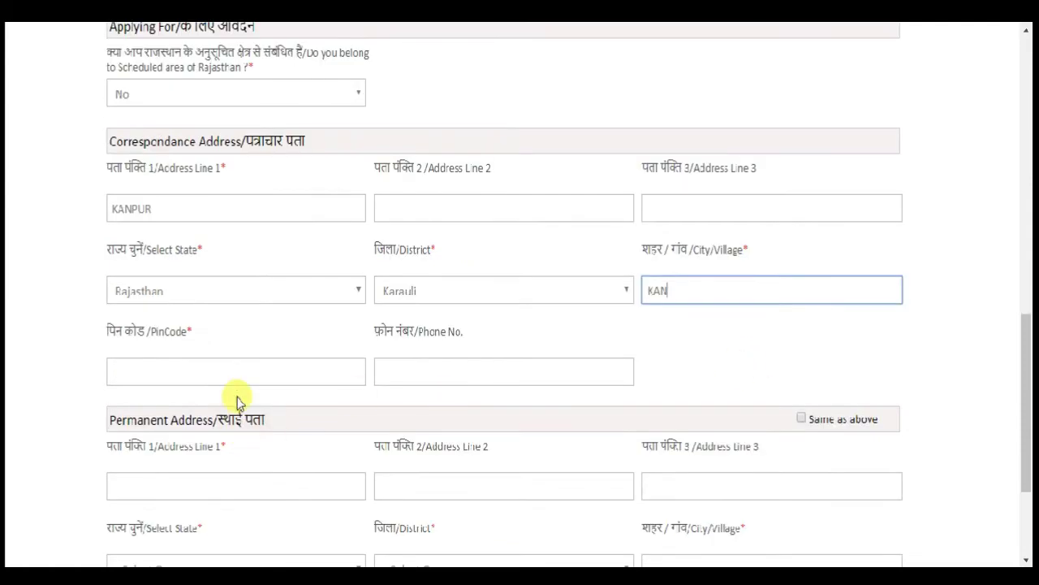
pyautogui.click(229, 363)
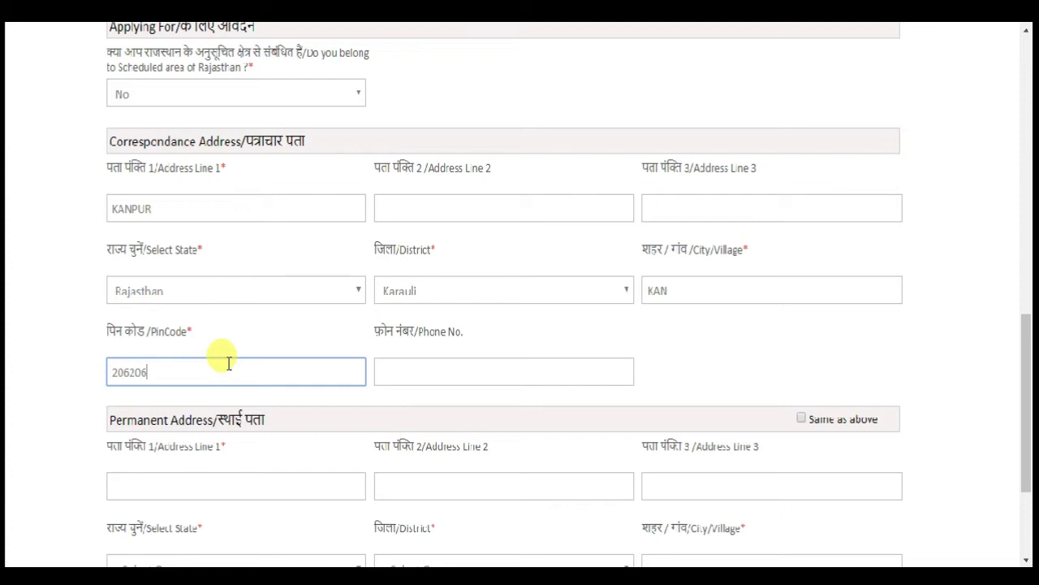
pyautogui.click(519, 365)
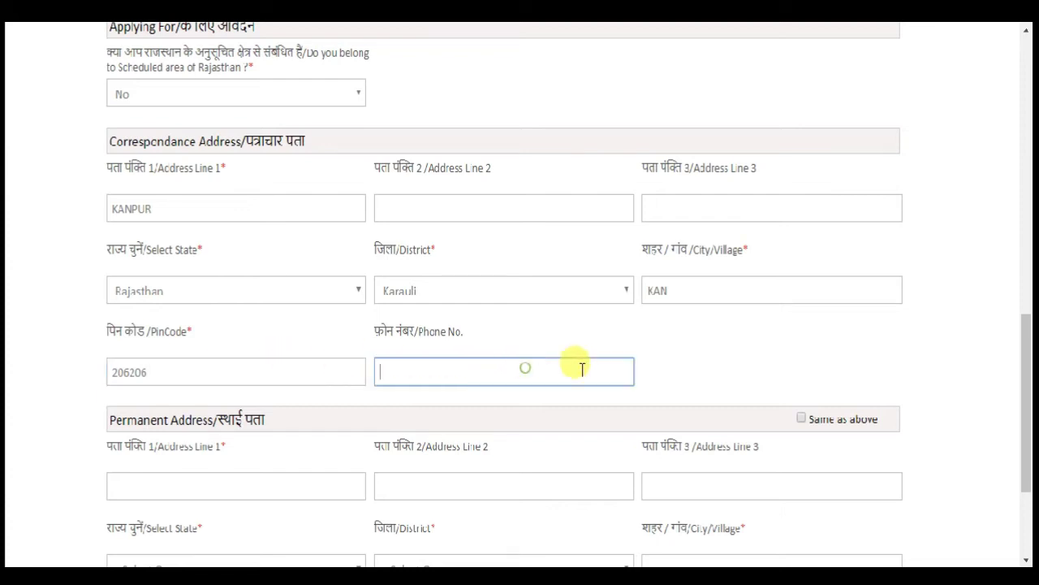
pyautogui.click(726, 372)
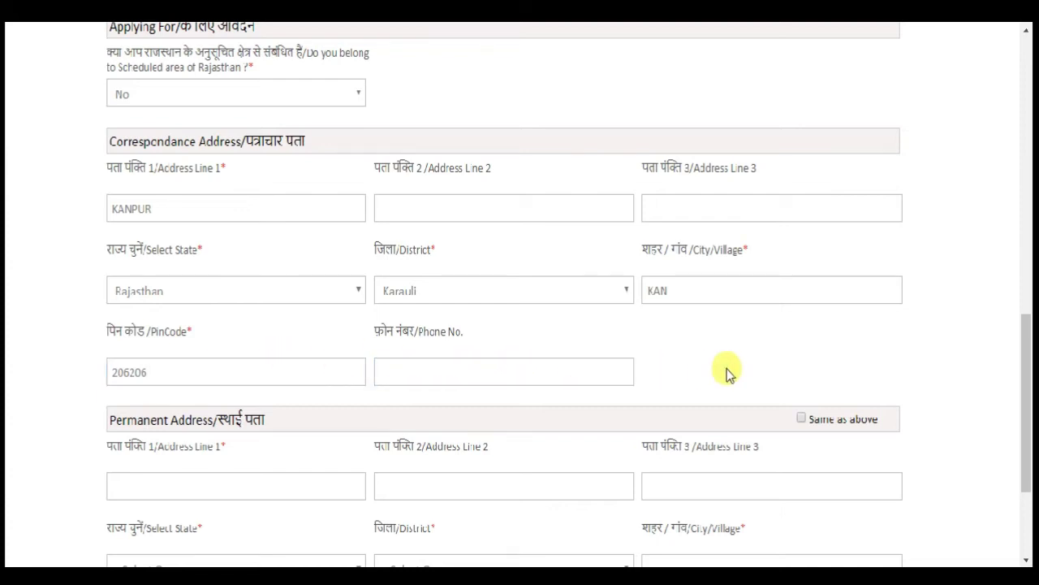
pyautogui.scroll(-1, 728, 373)
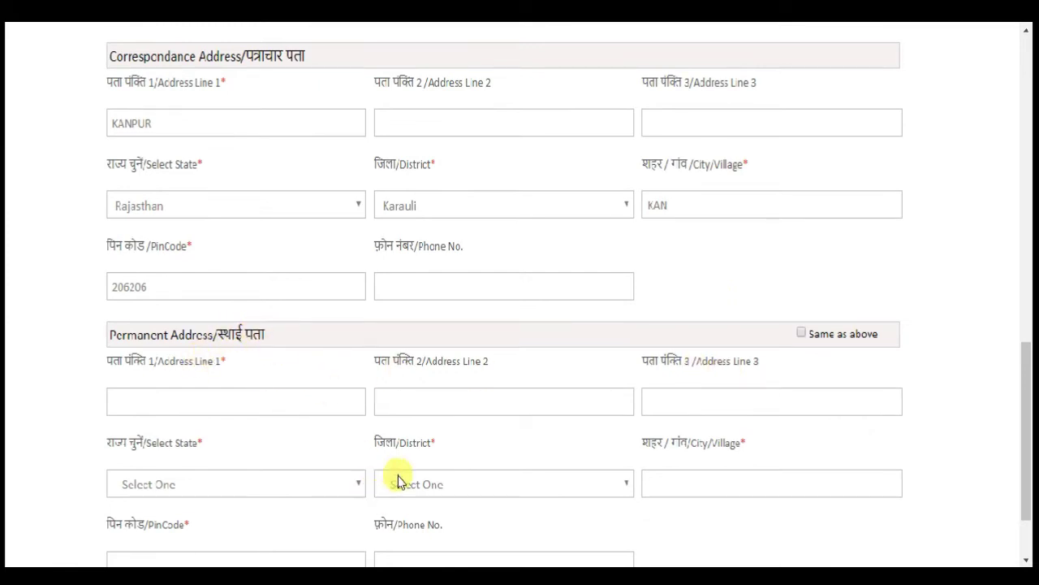
pyautogui.scroll(-1, 468, 454)
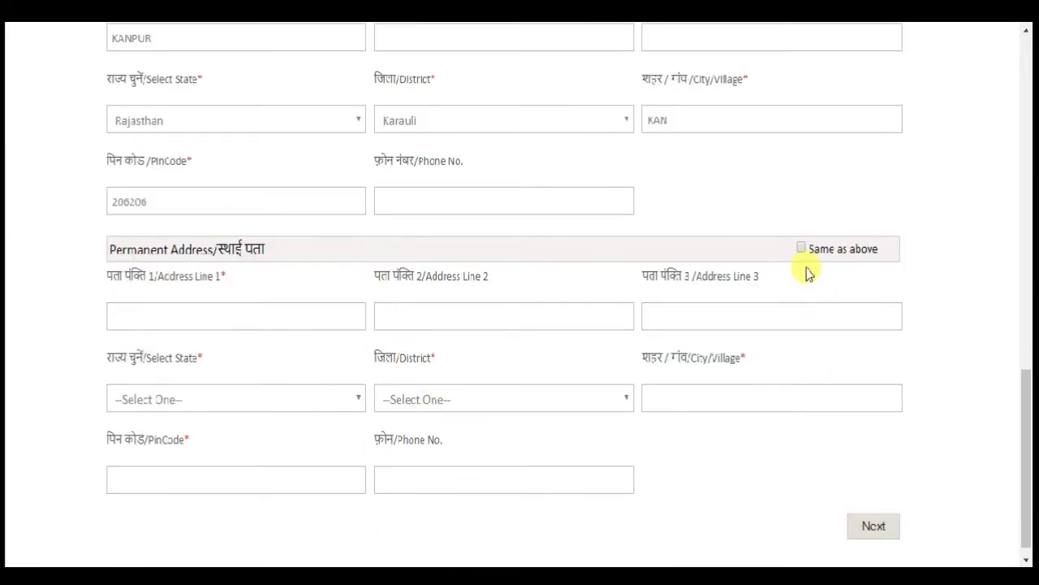
# - Mark the permanent address 'Same as above' and try Next, dismissing the missing-mobile alert
pyautogui.click(802, 249)
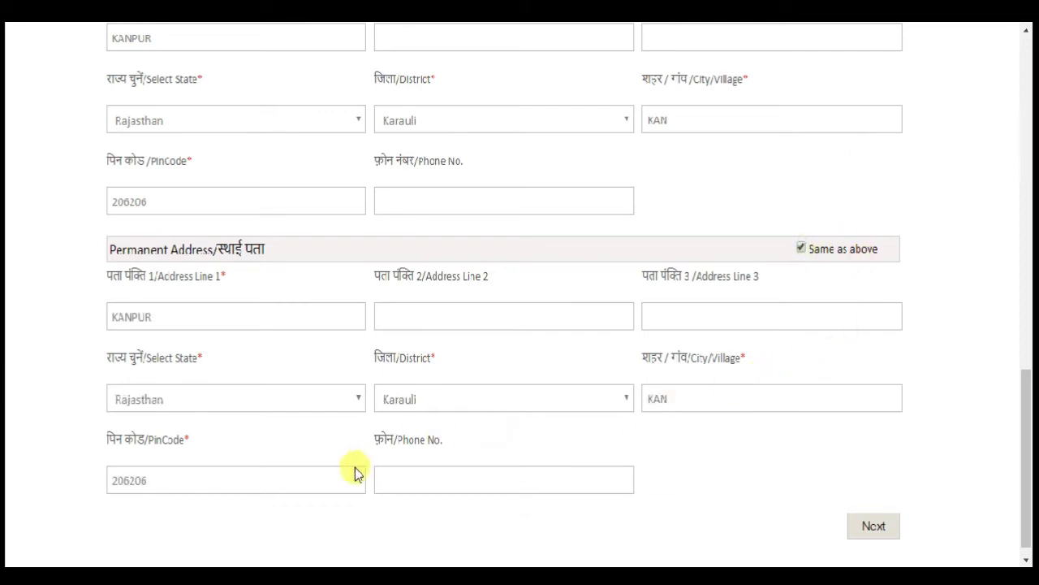
pyautogui.scroll(-1, 539, 466)
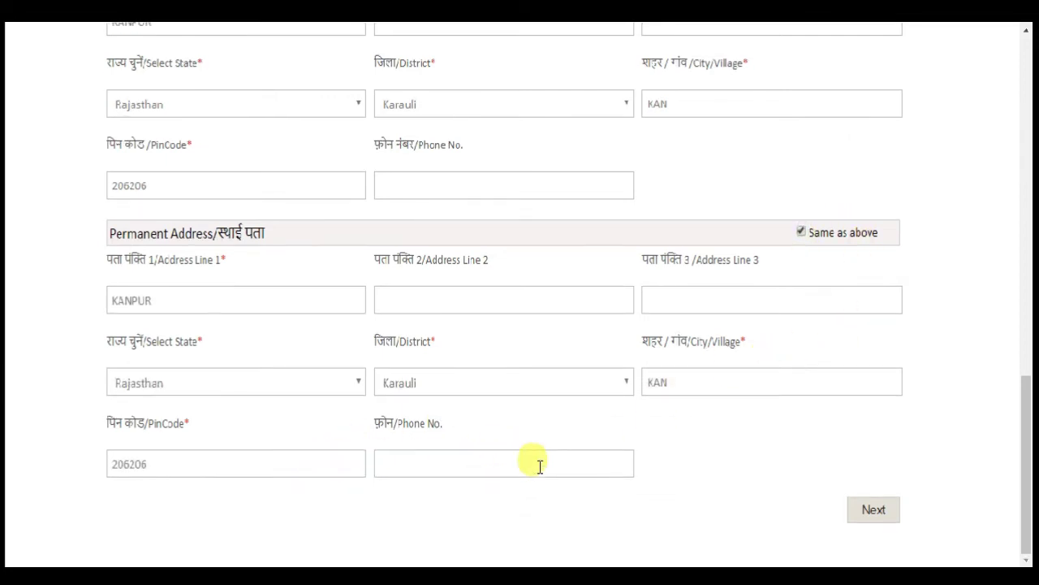
pyautogui.scroll(15, 539, 466)
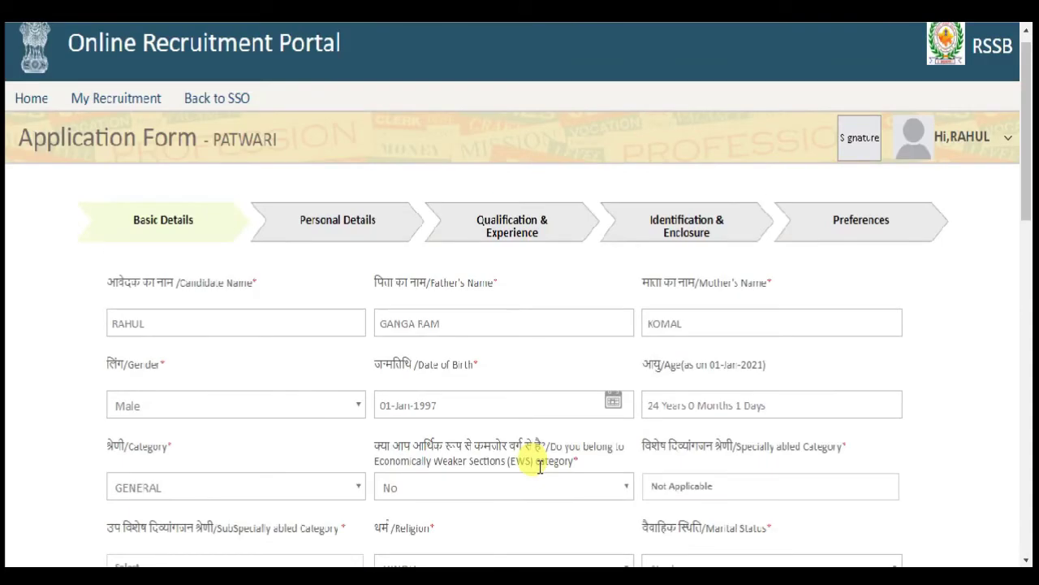
pyautogui.scroll(-15, 540, 466)
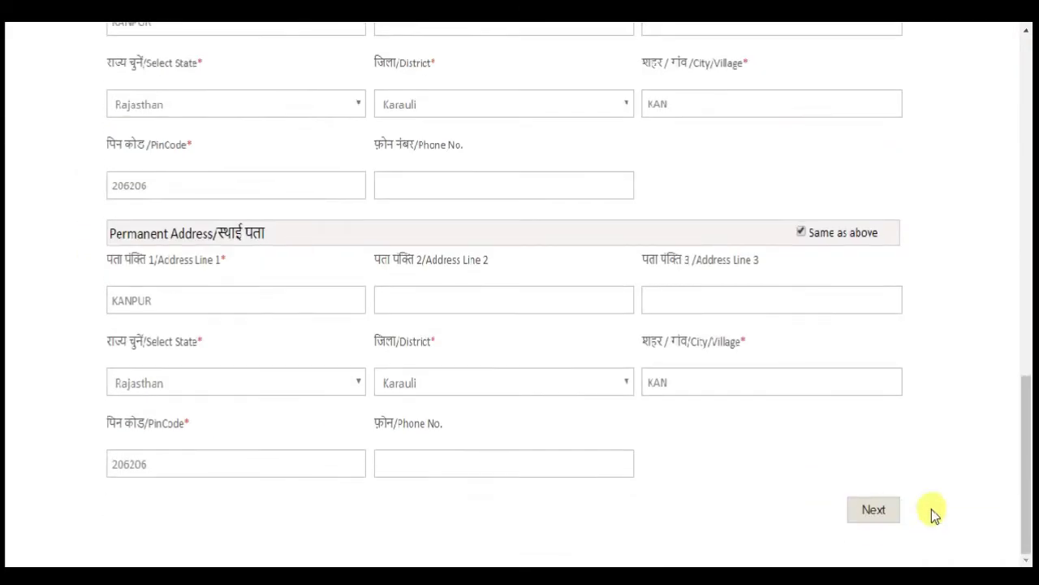
pyautogui.click(876, 512)
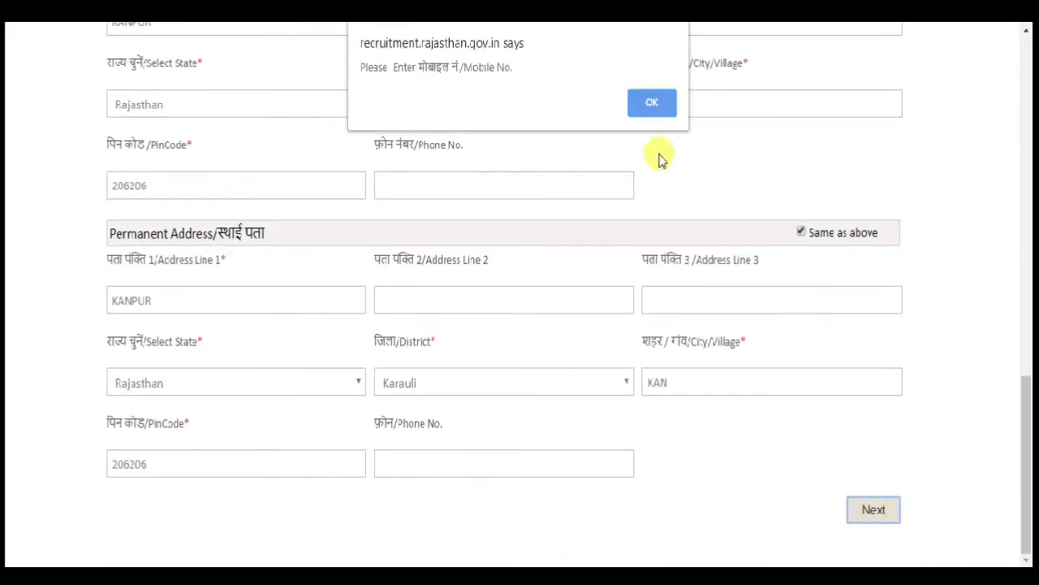
pyautogui.click(654, 104)
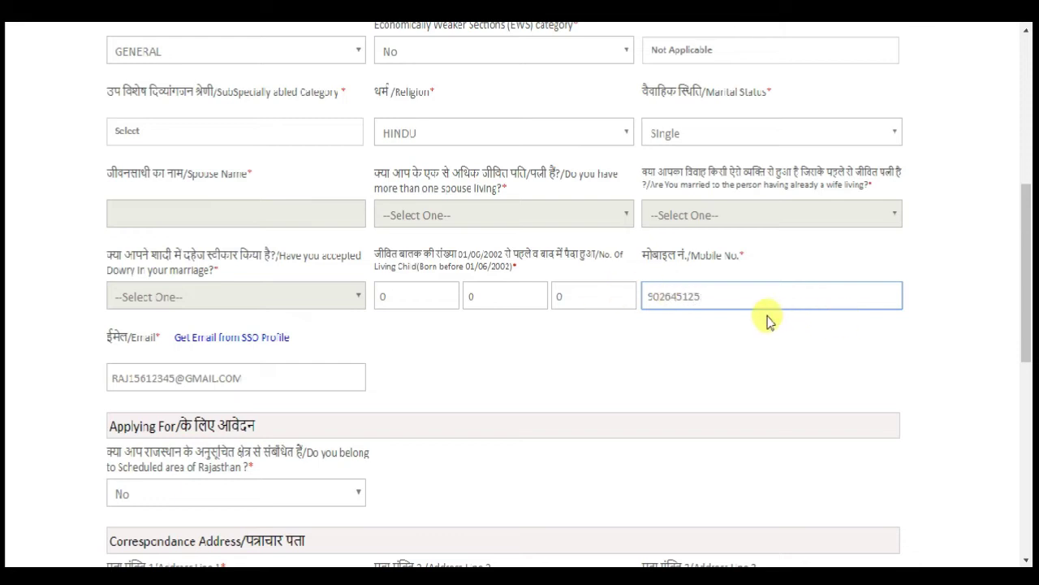
# - Enter the mobile number and submit Basic Details to reach Personal Details
pyautogui.click(848, 328)
pyautogui.scroll(-4, 848, 328)
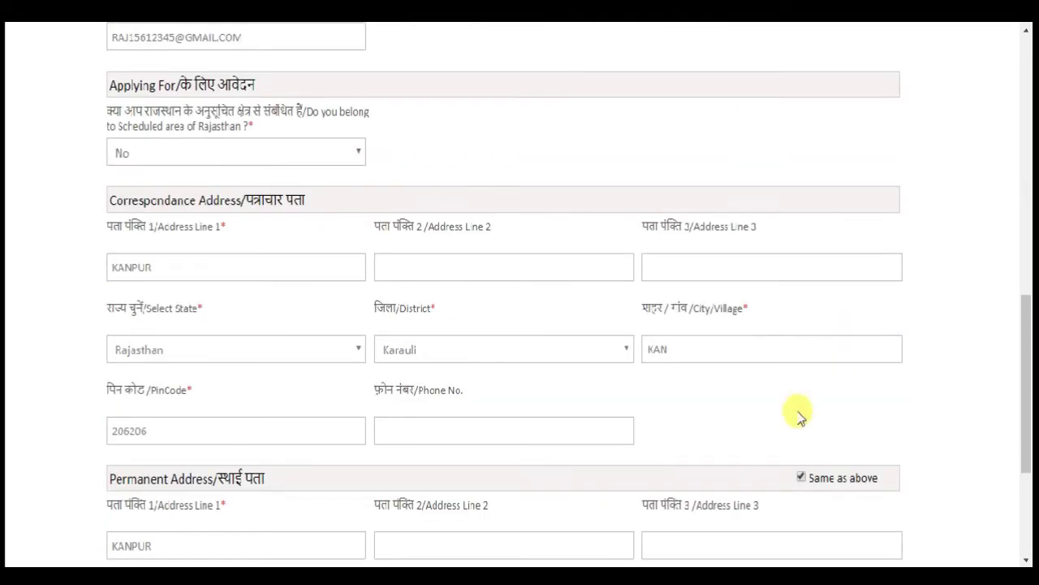
pyautogui.scroll(-3, 794, 416)
pyautogui.click(881, 510)
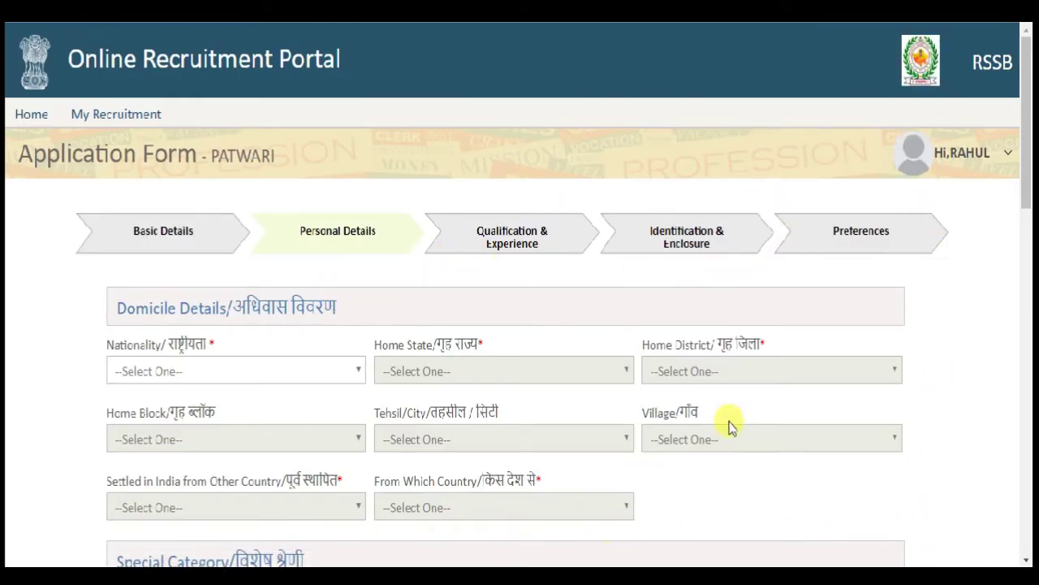
# - Set domicile nationality to Indian, home state to Rajasthan and district to Karauli
pyautogui.scroll(-6, 739, 424)
pyautogui.scroll(5, 739, 424)
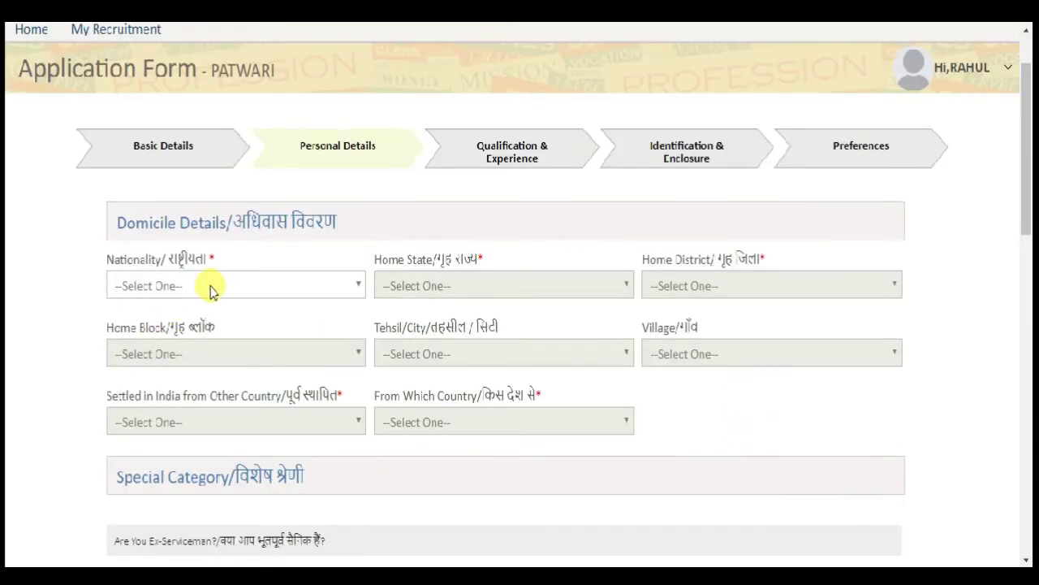
pyautogui.click(210, 289)
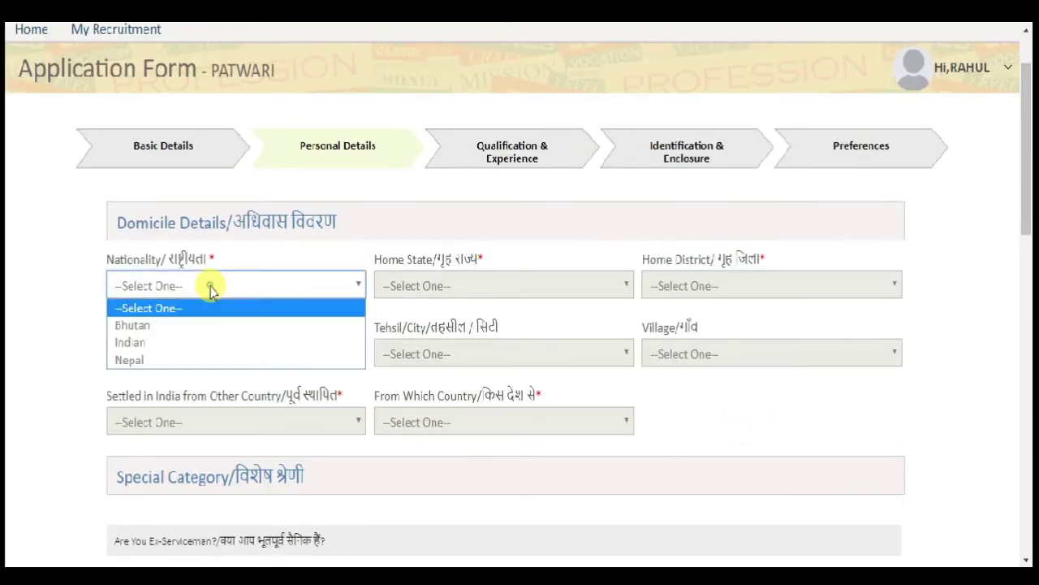
pyautogui.click(209, 342)
pyautogui.click(39, 330)
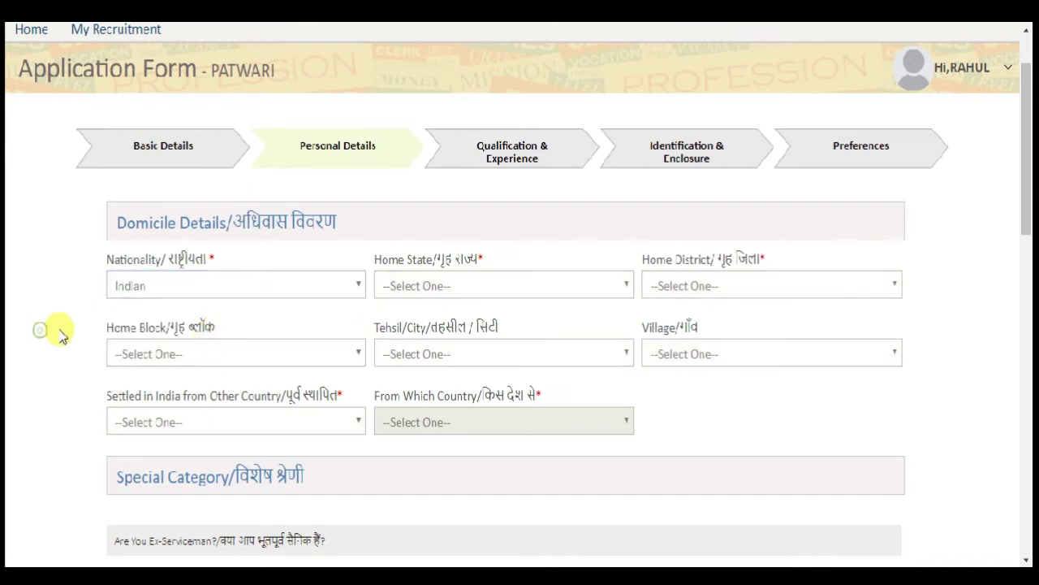
pyautogui.click(441, 294)
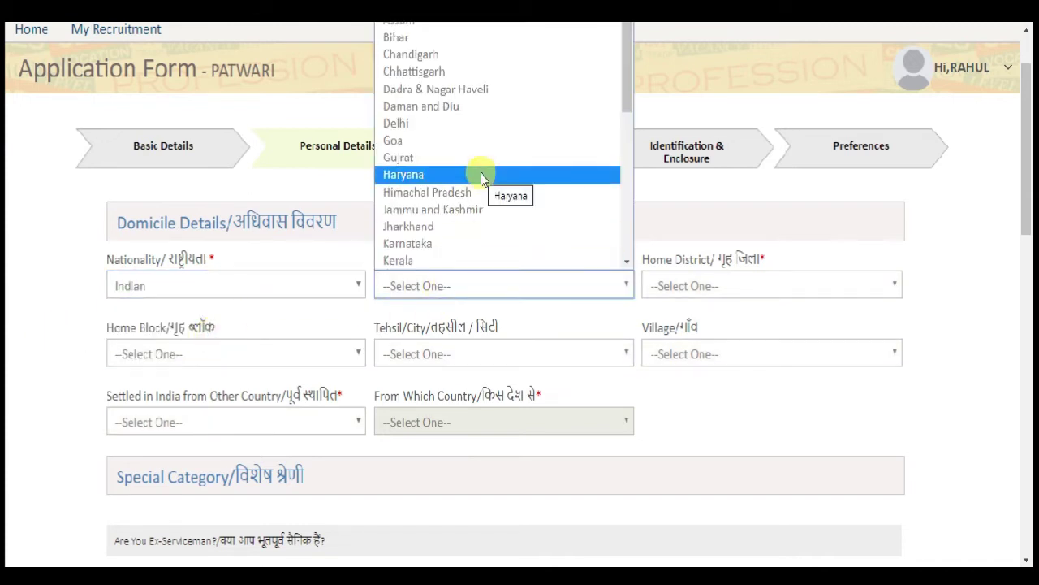
pyautogui.click(341, 191)
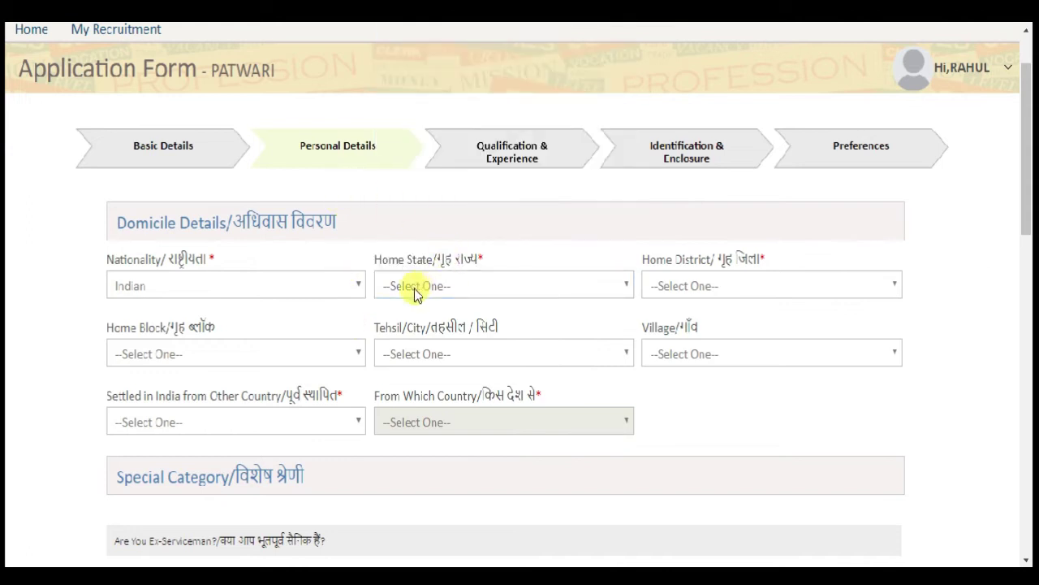
pyautogui.click(483, 291)
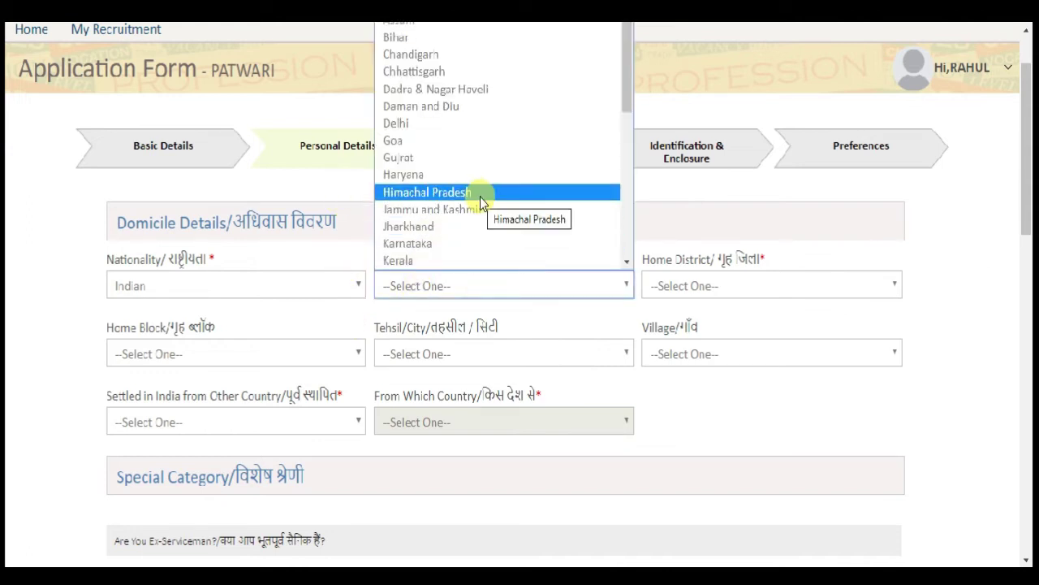
pyautogui.press('r')
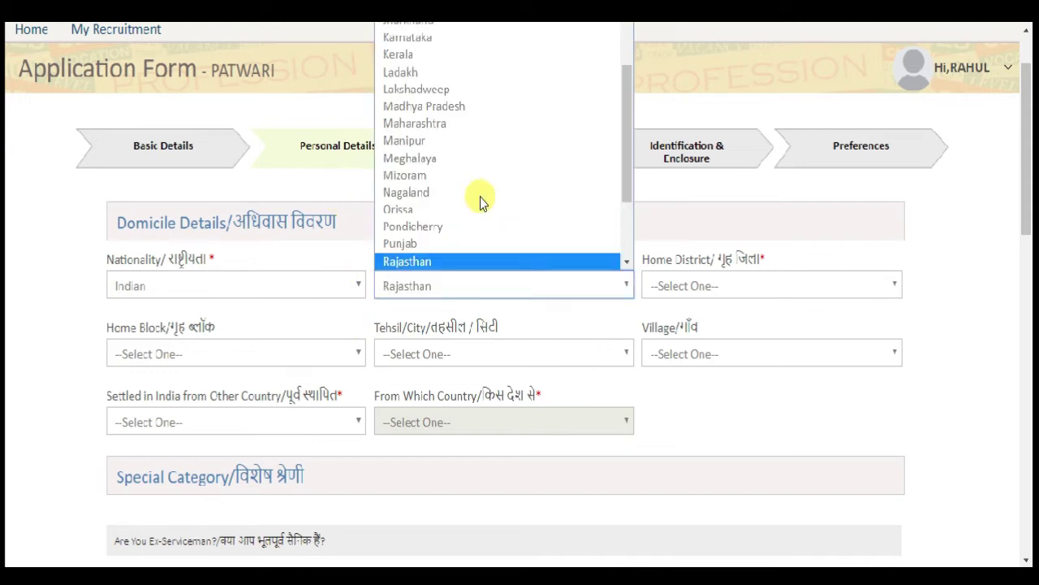
pyautogui.press('Return')
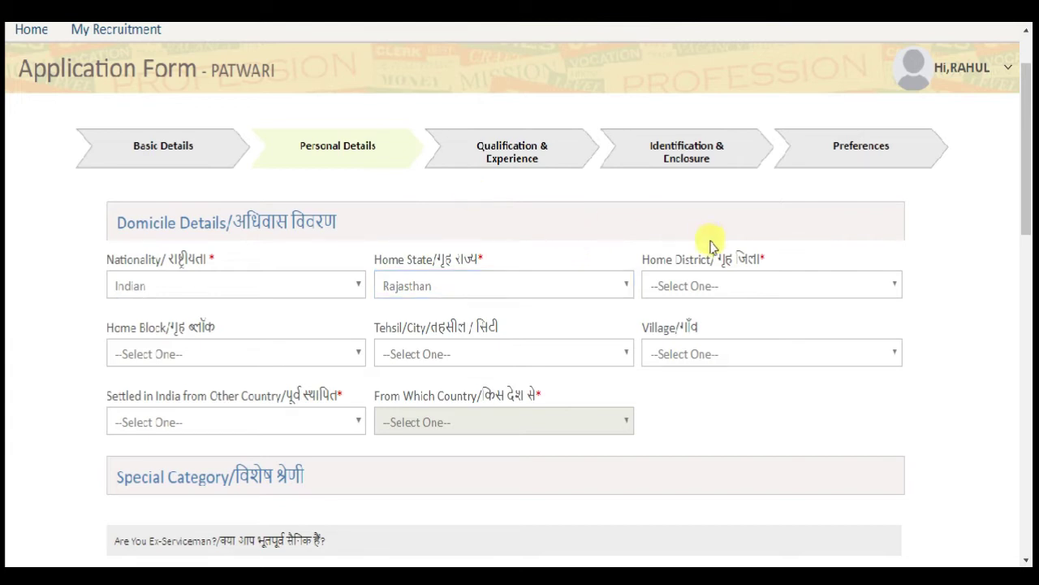
pyautogui.click(726, 289)
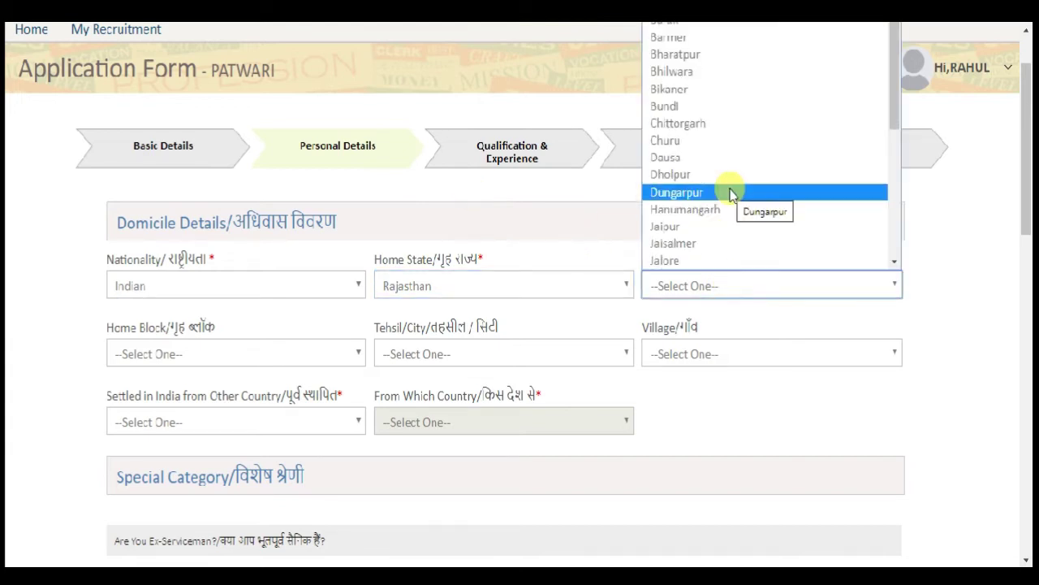
pyautogui.scroll(-3, 723, 195)
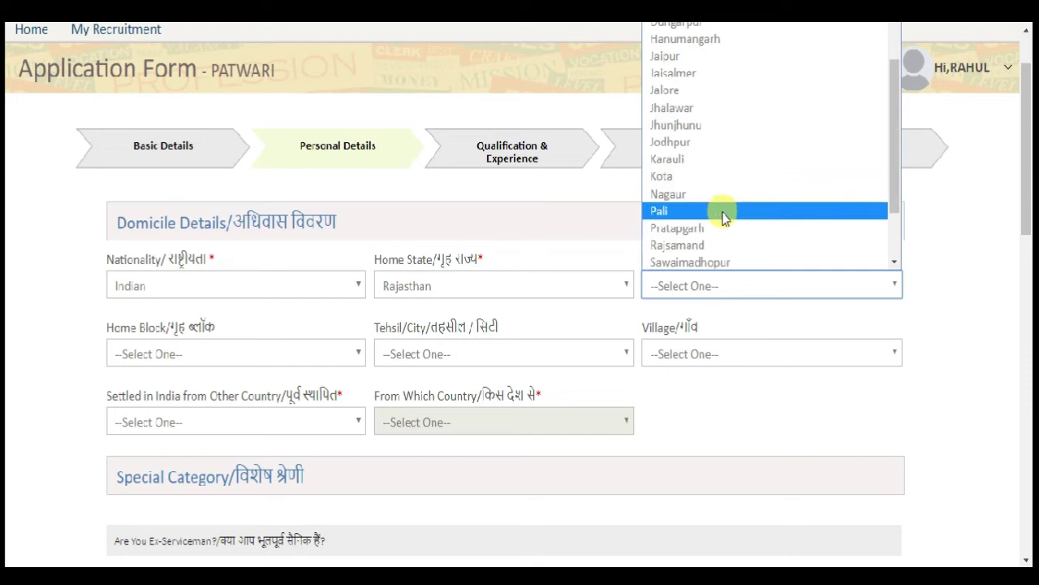
pyautogui.click(728, 159)
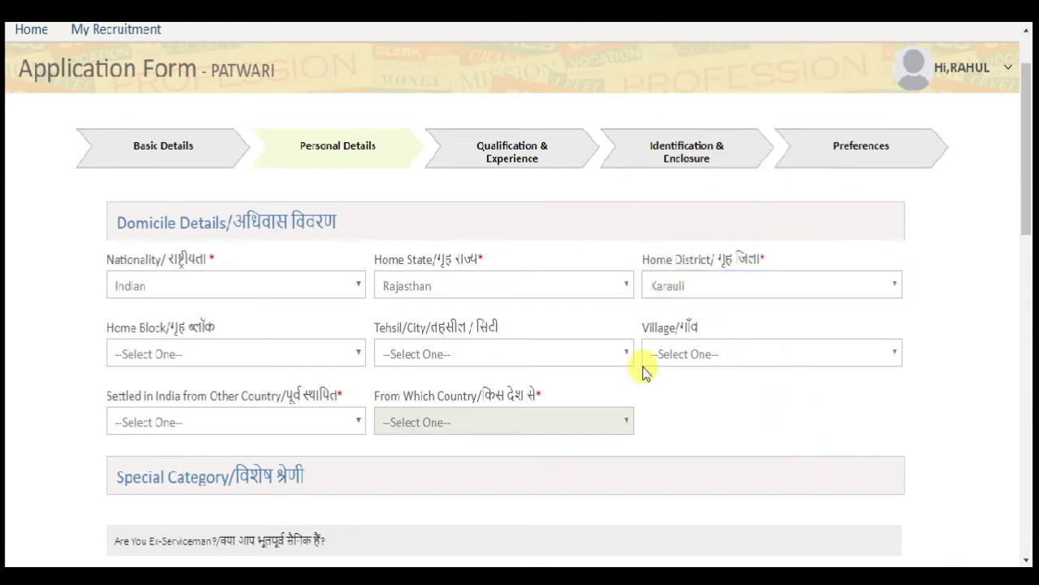
# - Set home block Hindaun, tehsil Hindaun and village Bargama
pyautogui.click(151, 358)
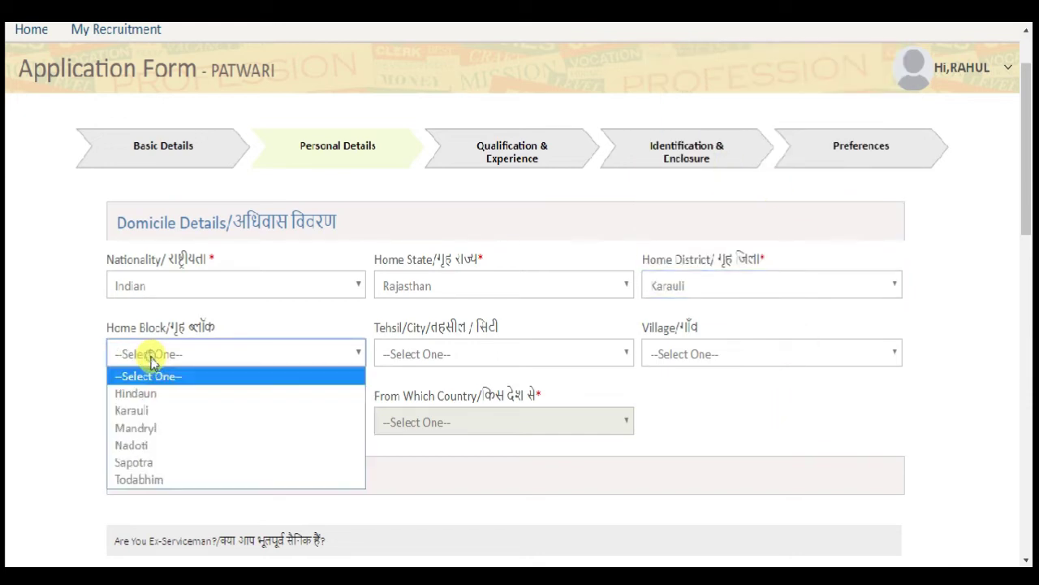
pyautogui.click(169, 395)
pyautogui.click(494, 358)
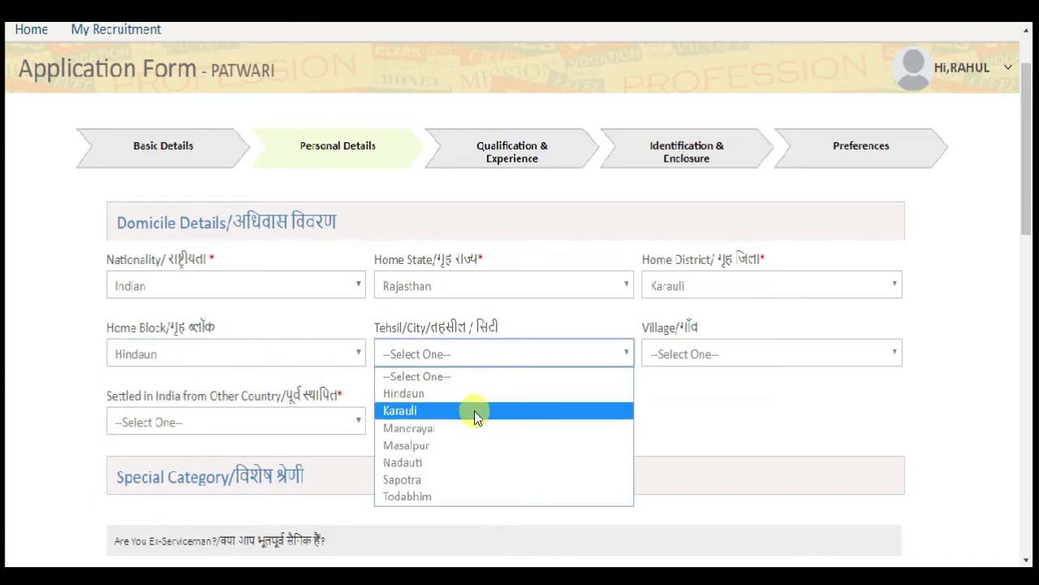
pyautogui.click(475, 410)
pyautogui.click(452, 360)
pyautogui.click(452, 395)
pyautogui.click(708, 357)
pyautogui.click(724, 309)
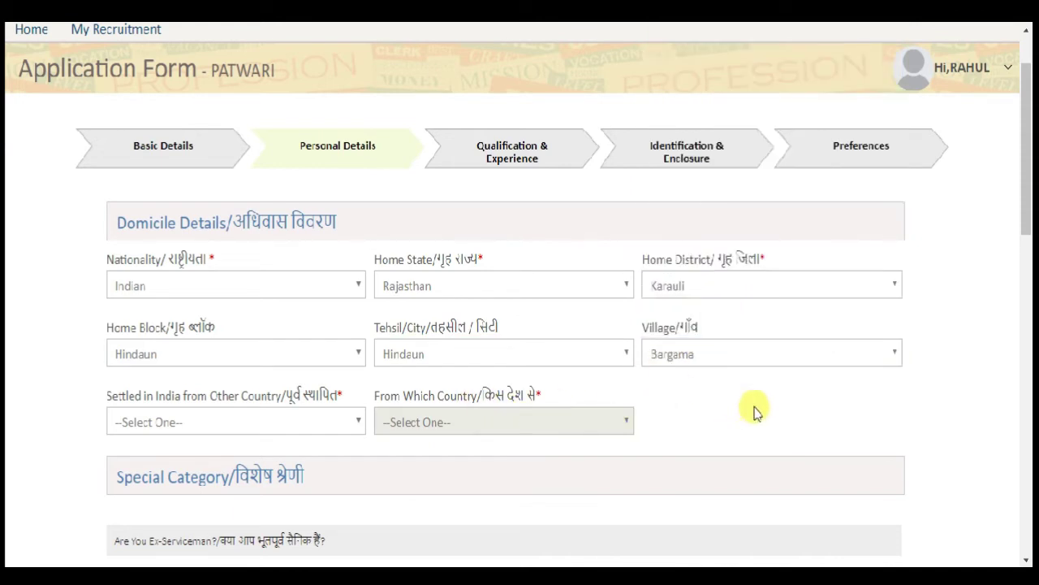
# - Answer No to 'Settled in India from Other Country'
pyautogui.scroll(-1, 715, 382)
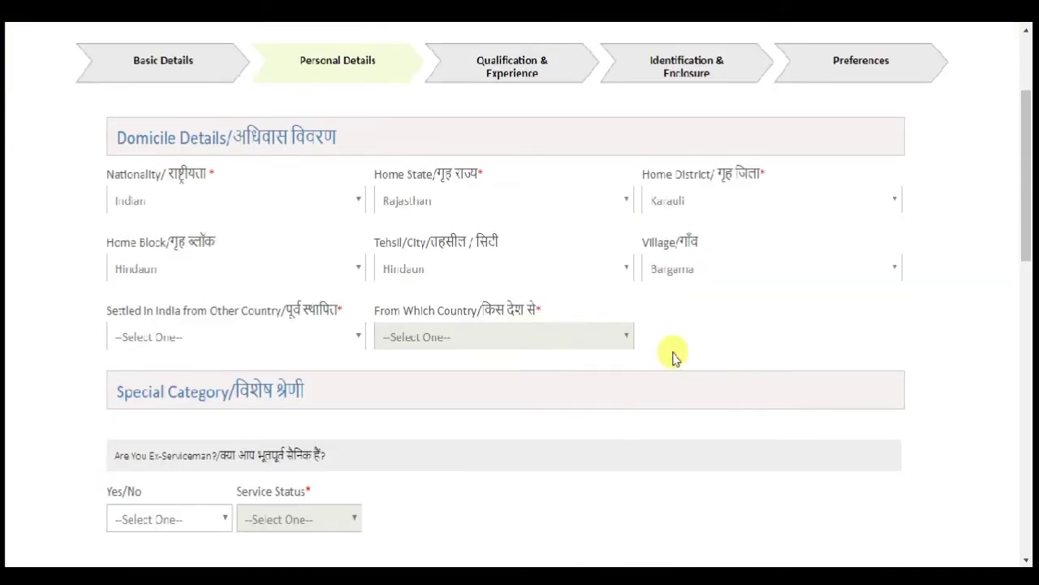
pyautogui.click(228, 340)
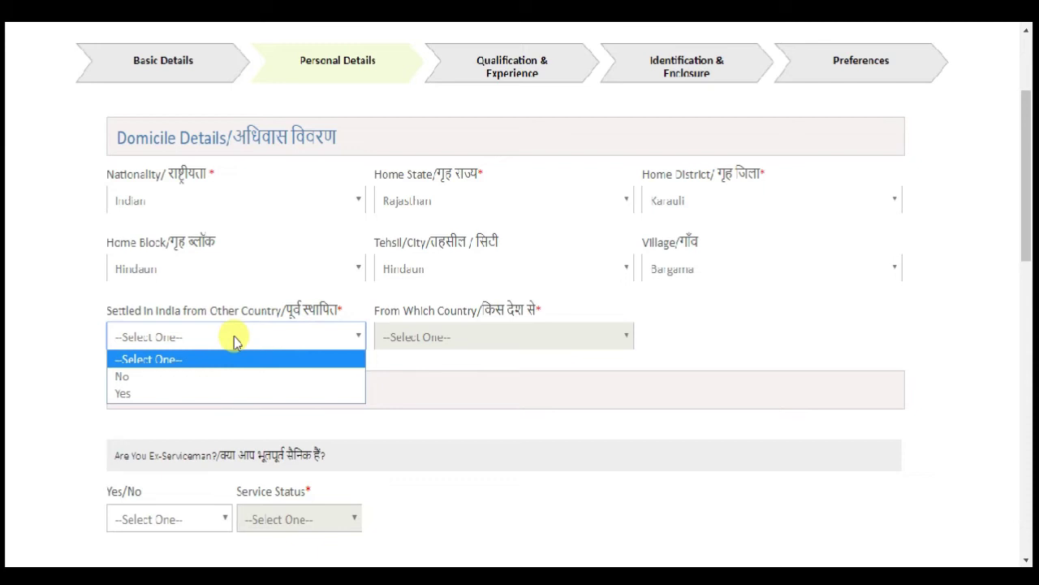
pyautogui.click(180, 378)
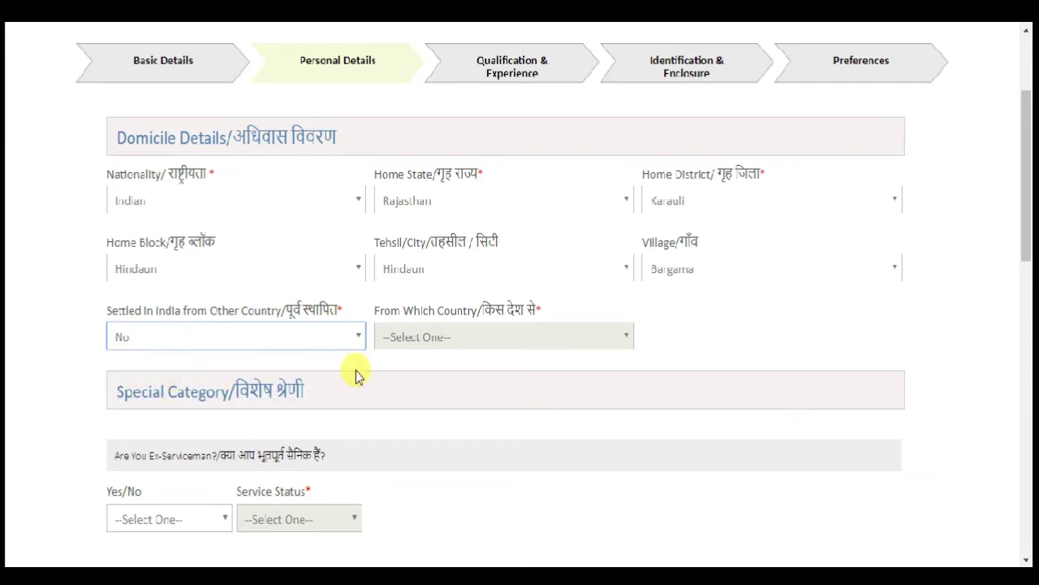
pyautogui.click(773, 333)
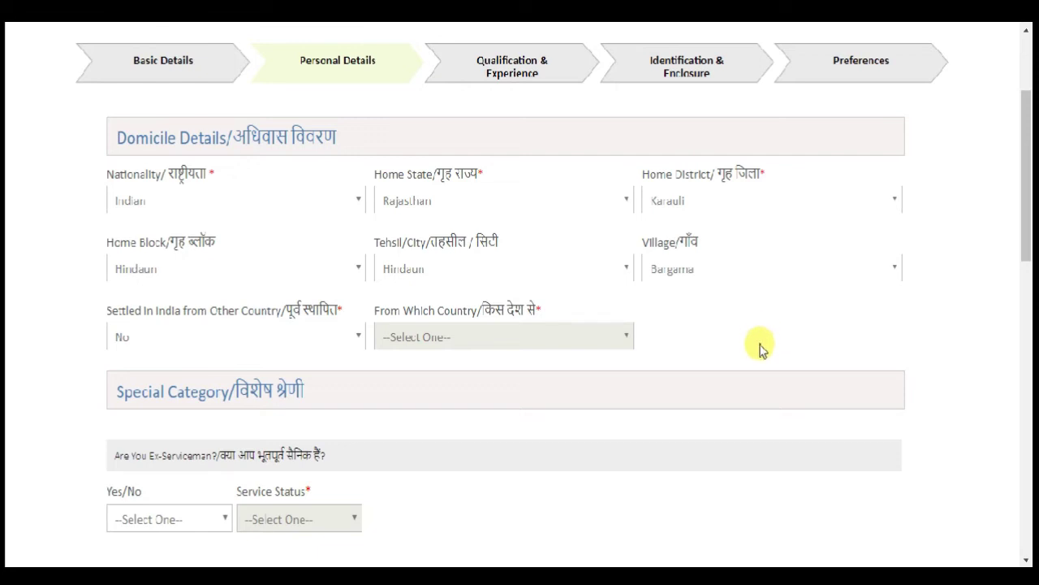
# - Answer No to the ex-serviceman and outstanding sports person questions
pyautogui.scroll(-3, 761, 347)
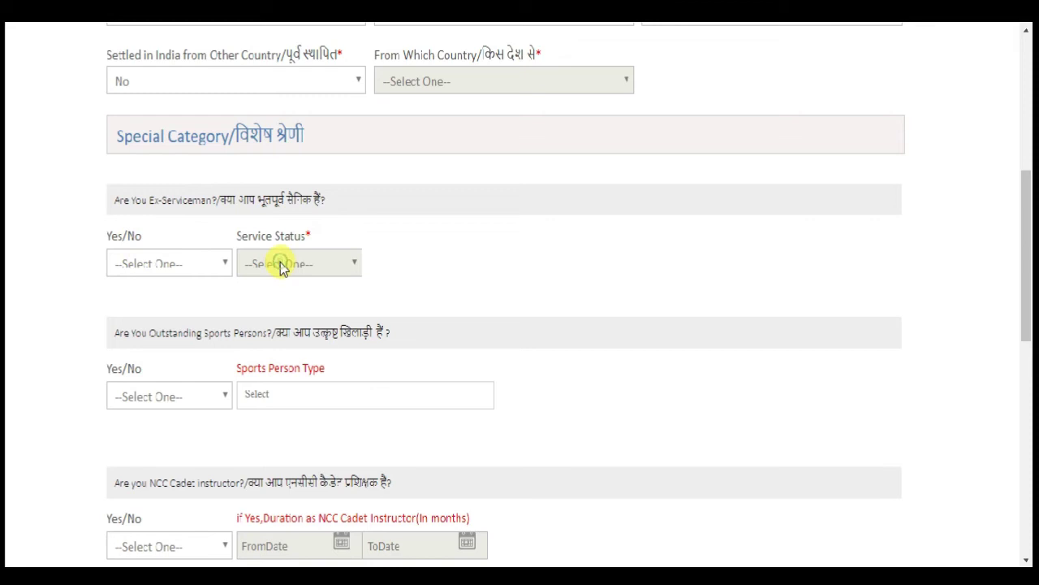
pyautogui.click(157, 269)
pyautogui.click(154, 307)
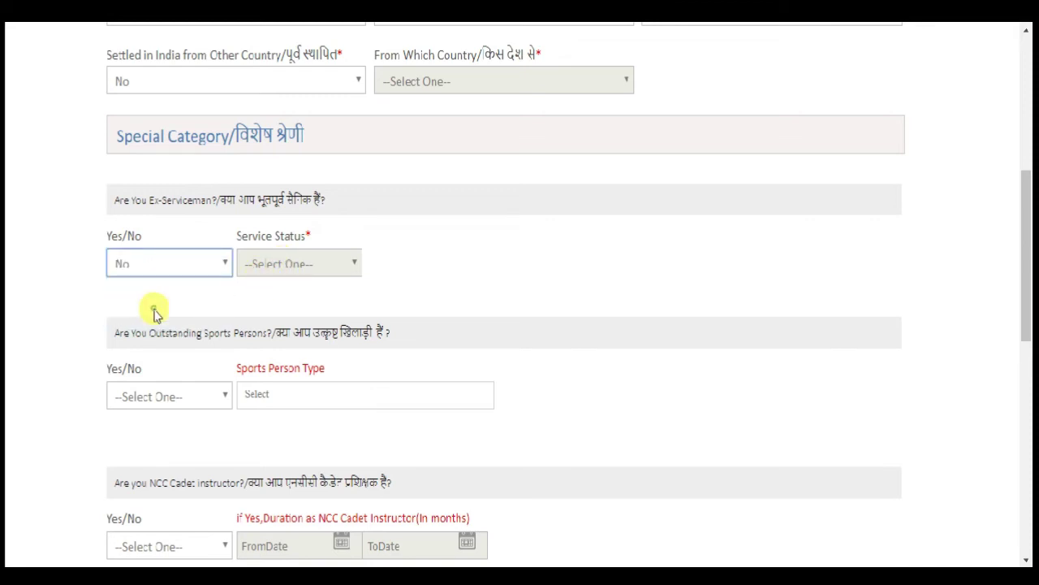
pyautogui.scroll(-1, 176, 299)
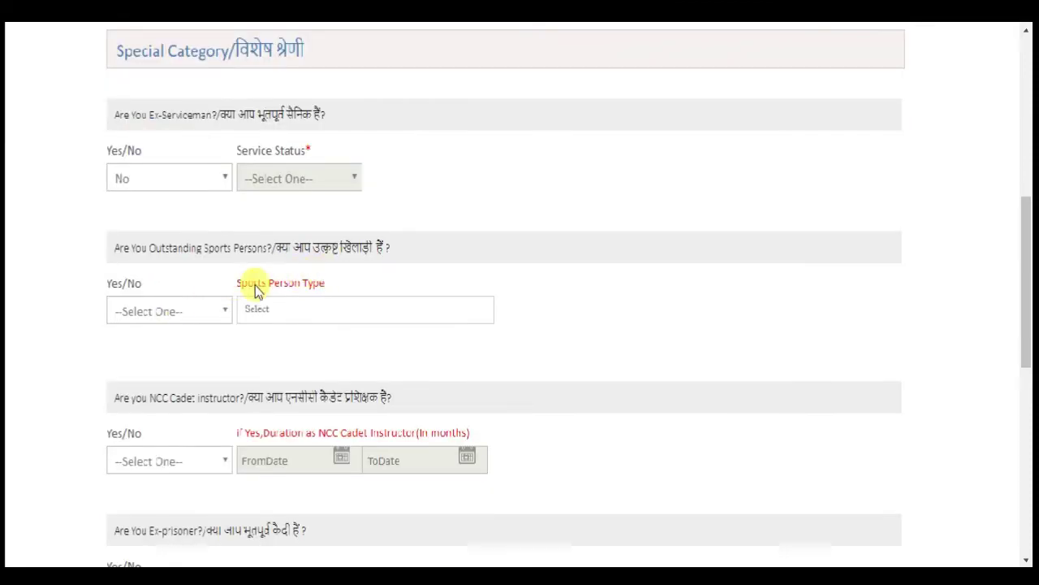
pyautogui.click(179, 319)
pyautogui.click(182, 350)
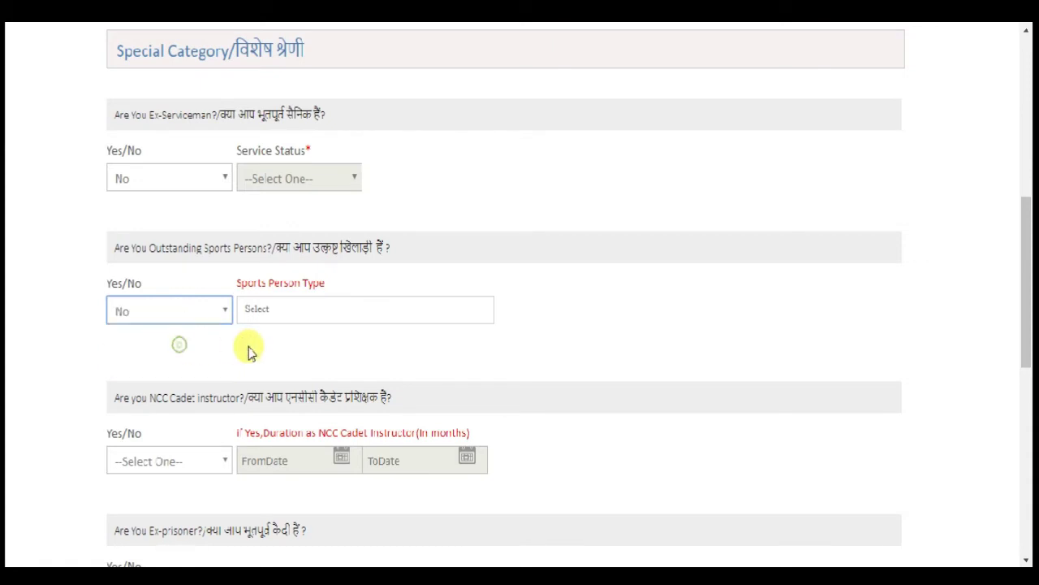
pyautogui.click(259, 347)
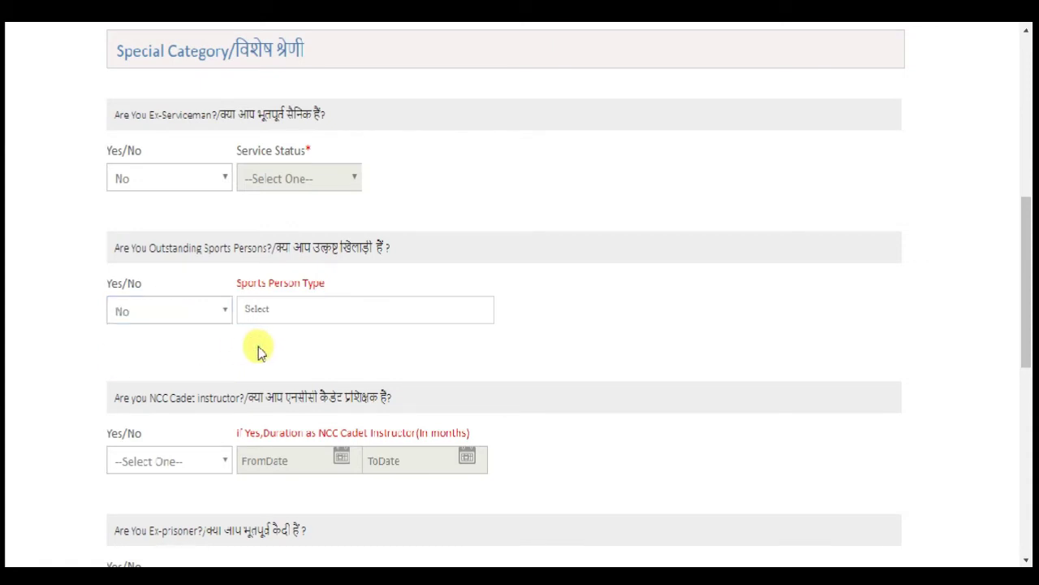
# - Answer No to the NCC cadet, ex-prisoner and state government employee questions
pyautogui.scroll(-1, 283, 317)
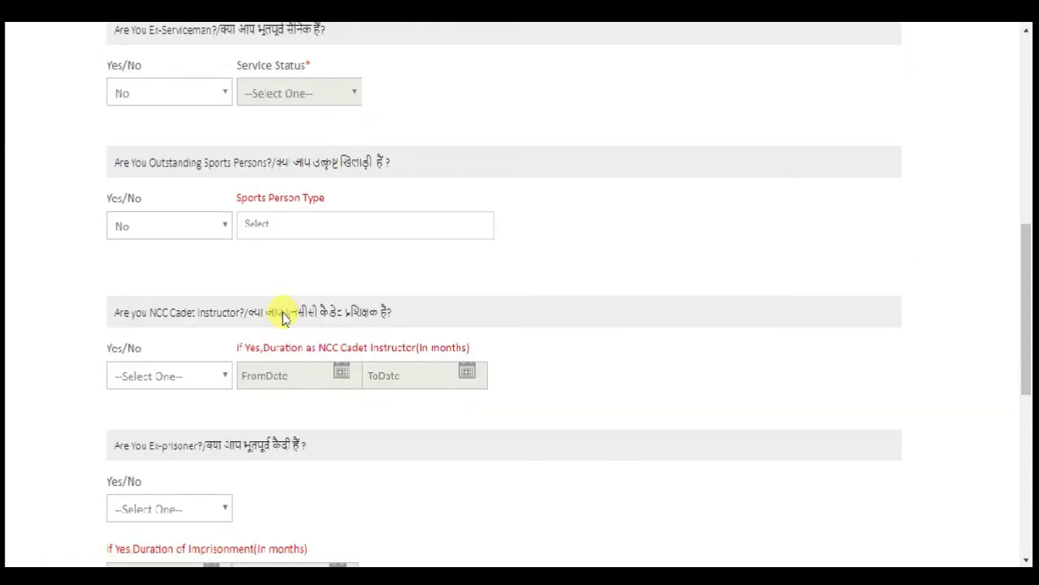
pyautogui.scroll(-1, 233, 359)
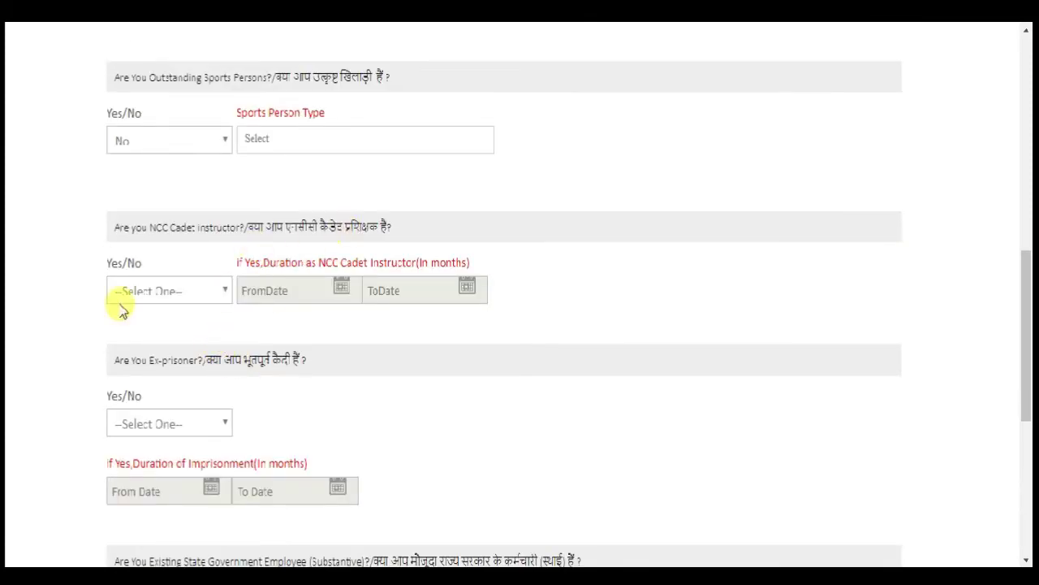
pyautogui.click(153, 292)
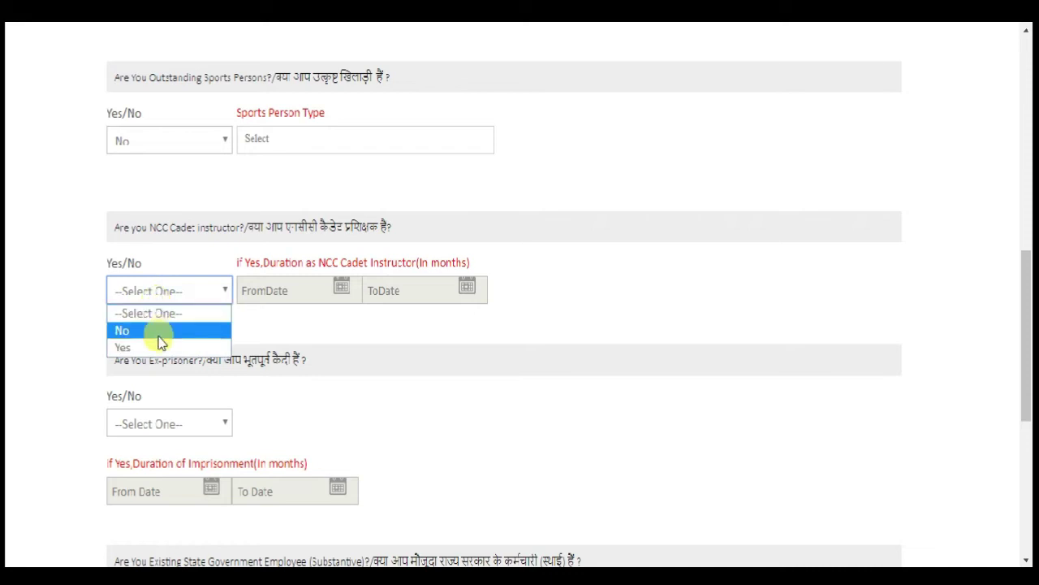
pyautogui.click(158, 330)
pyautogui.scroll(-1, 166, 339)
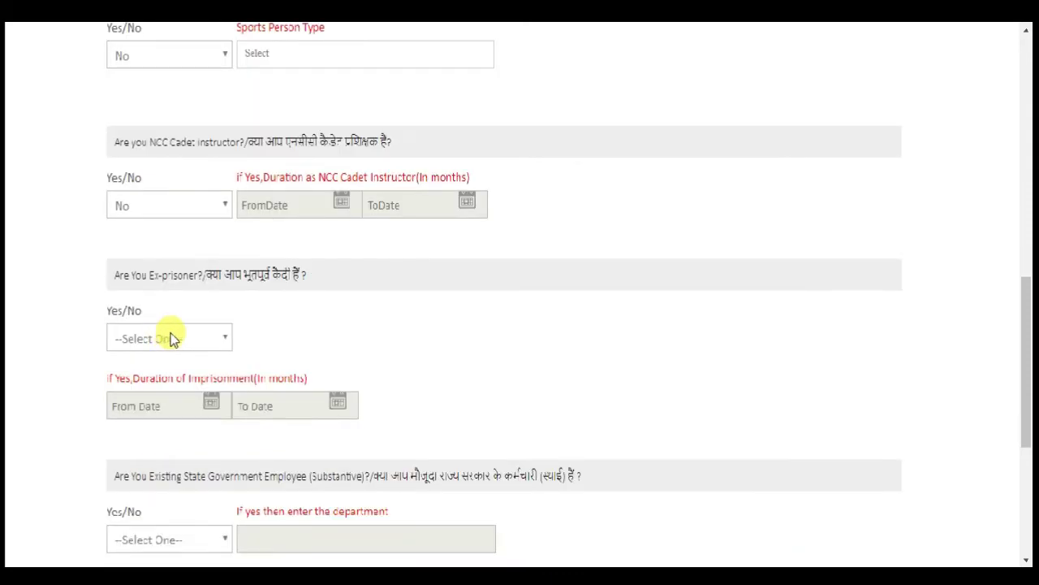
pyautogui.scroll(-1, 170, 339)
pyautogui.click(167, 251)
pyautogui.click(165, 269)
pyautogui.click(162, 290)
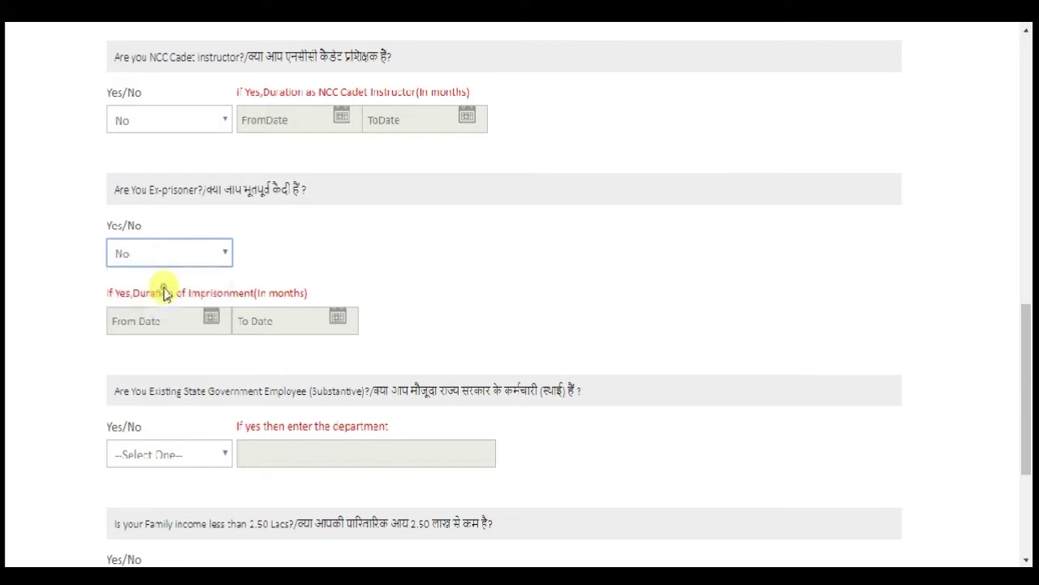
pyautogui.scroll(-1, 83, 291)
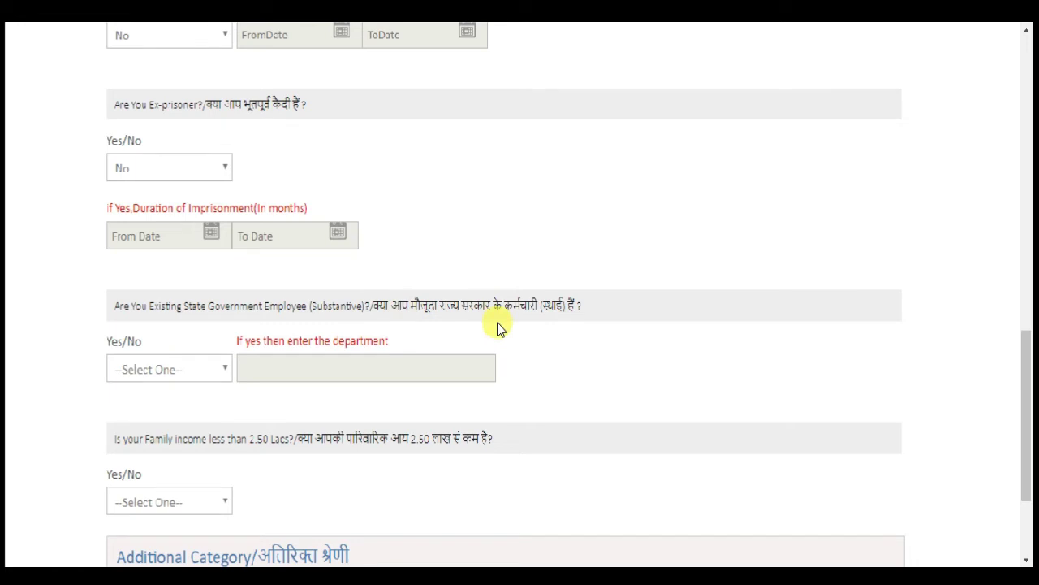
pyautogui.click(182, 369)
pyautogui.click(181, 414)
# - Set family income below 2.50 Lacs to No, correcting an initial Yes
pyautogui.scroll(-1, 151, 410)
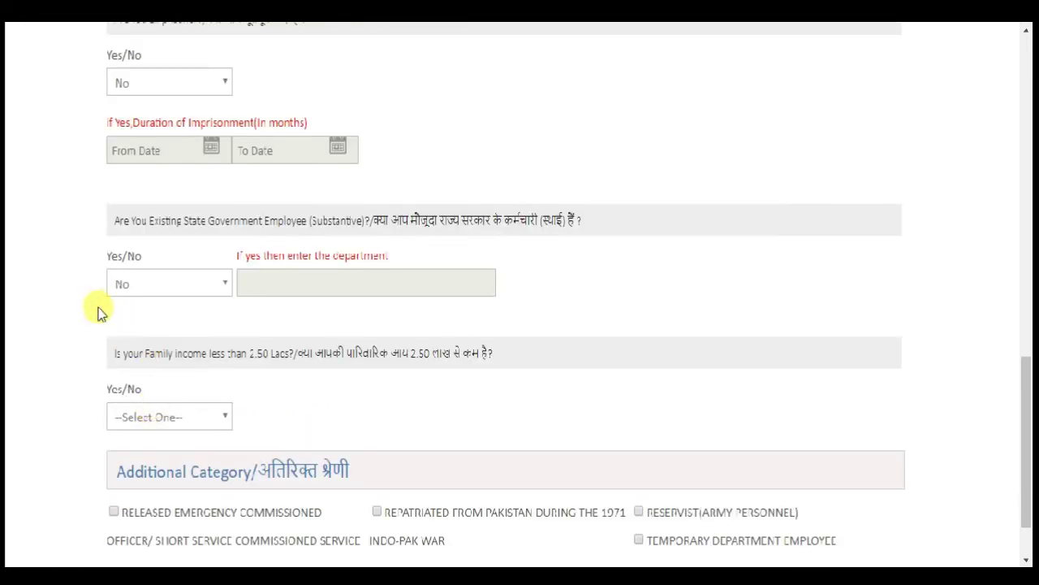
pyautogui.scroll(-1, 360, 297)
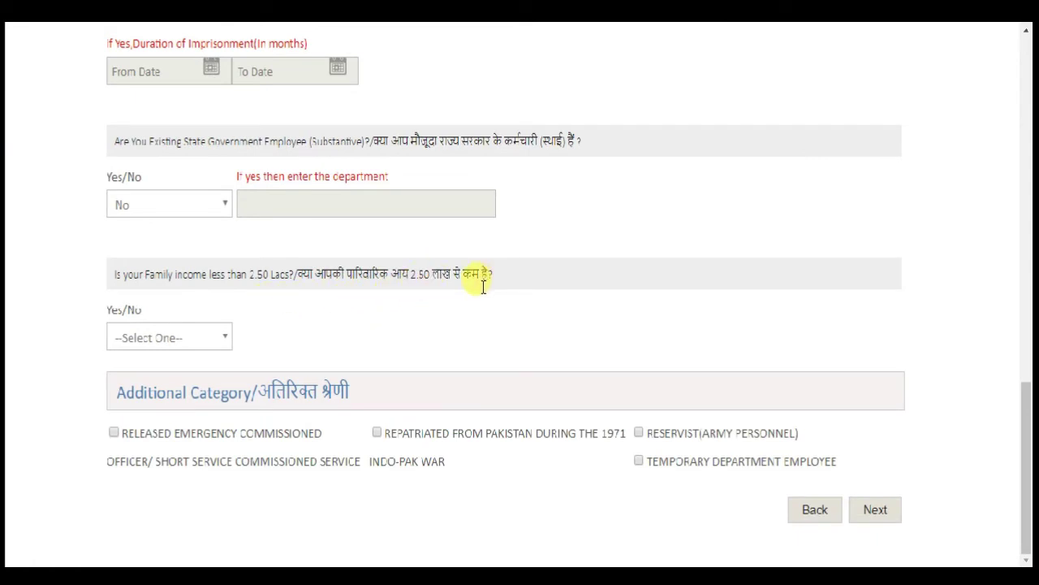
pyautogui.click(181, 335)
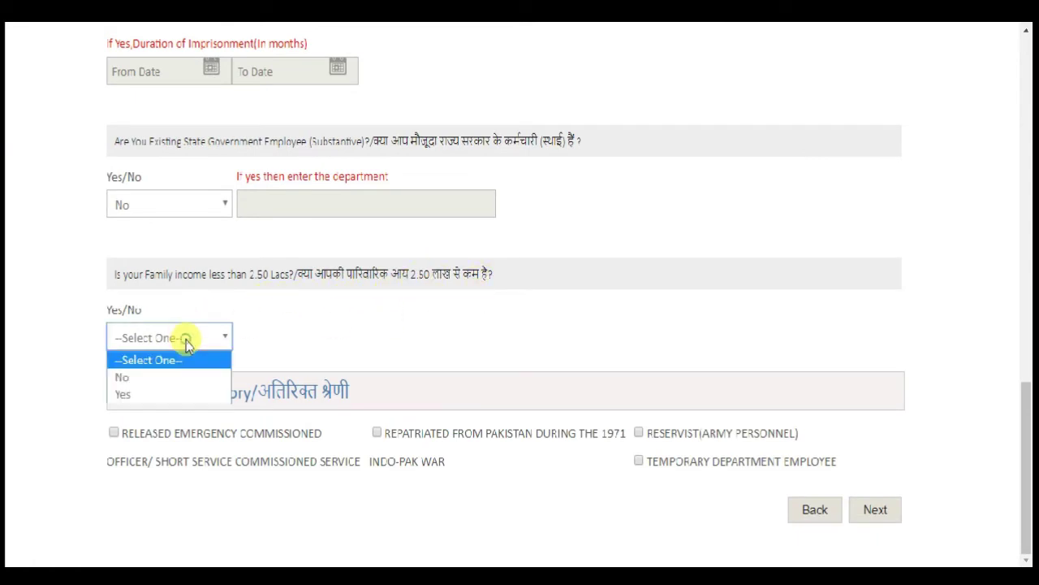
pyautogui.click(182, 395)
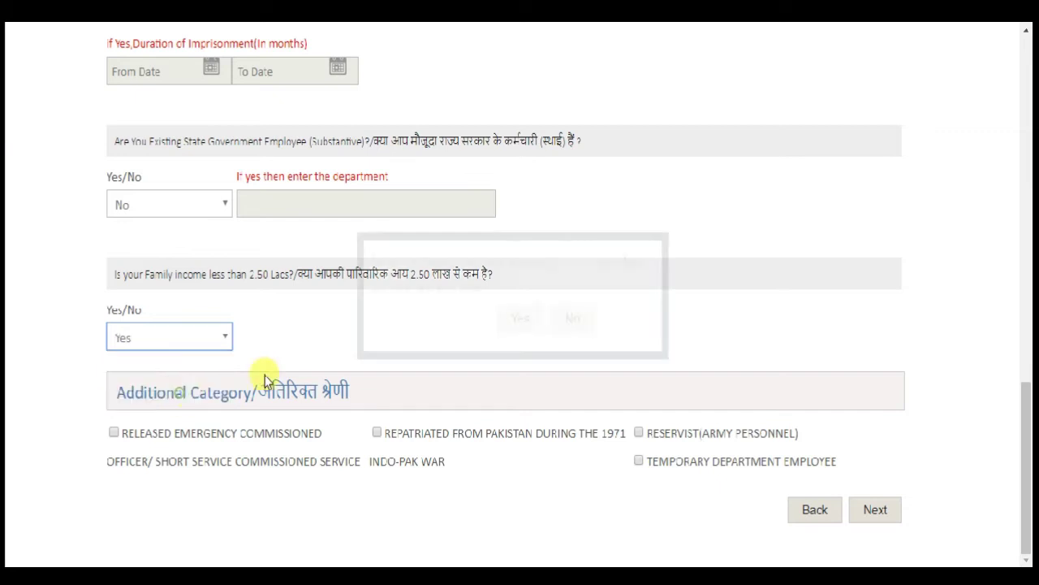
pyautogui.click(521, 322)
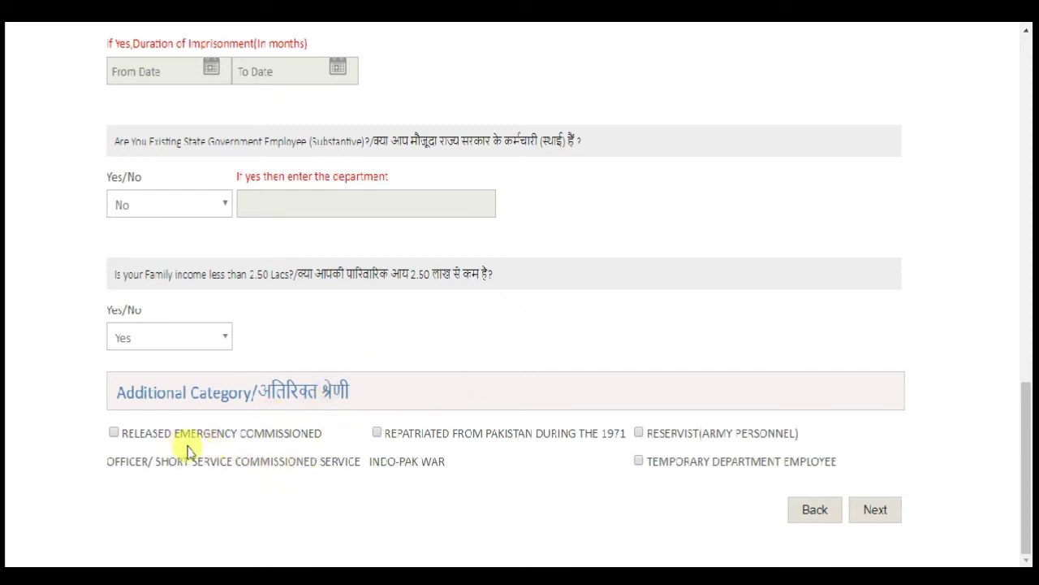
pyautogui.click(115, 339)
pyautogui.click(128, 374)
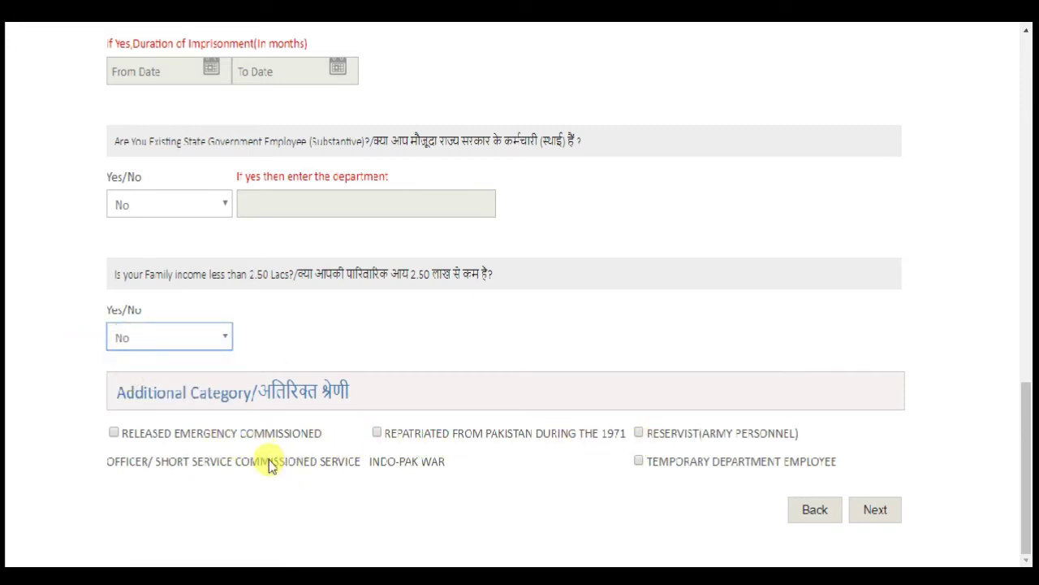
pyautogui.click(407, 320)
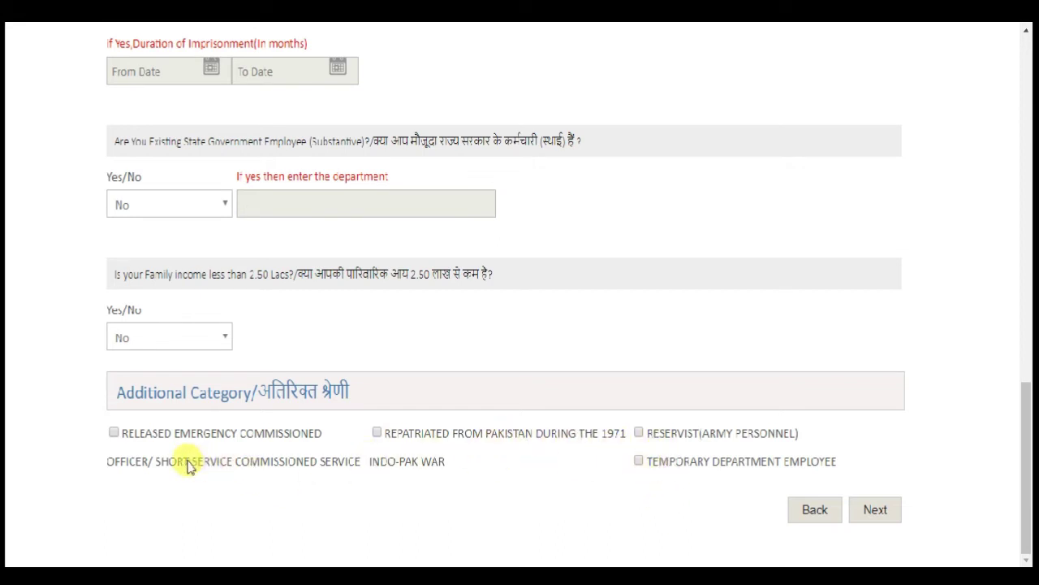
# - Go to Qualification & Experience and enter Secondary subject group EN HIN and board UP
pyautogui.click(876, 508)
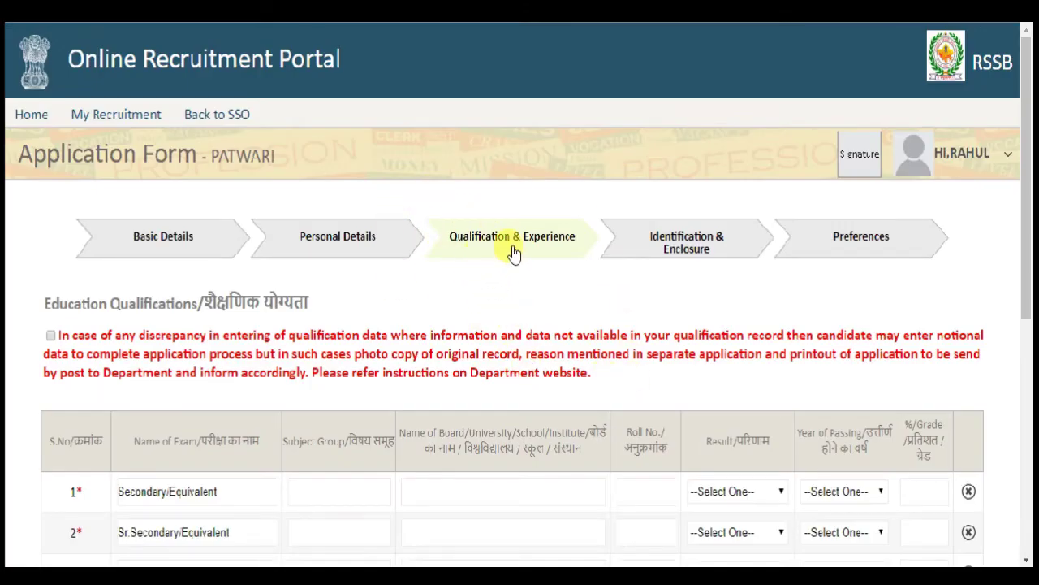
pyautogui.scroll(-1, 588, 316)
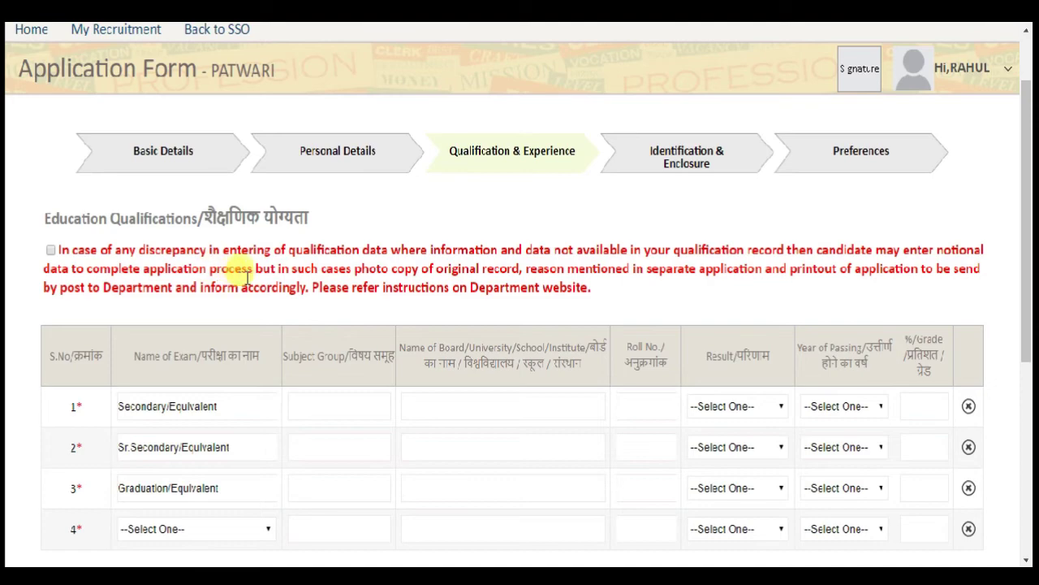
pyautogui.scroll(-3, 260, 256)
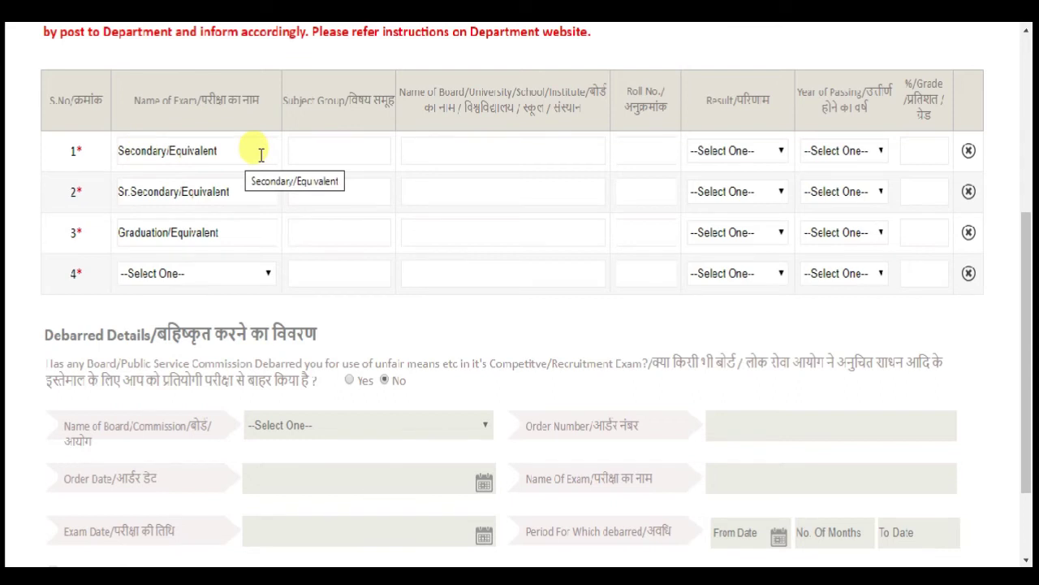
pyautogui.click(317, 153)
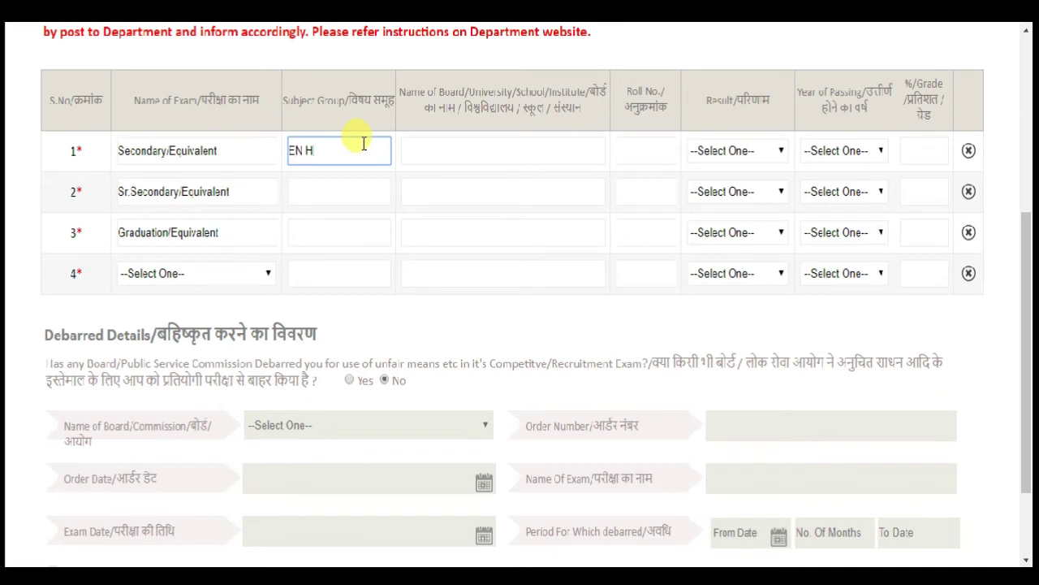
pyautogui.click(447, 156)
pyautogui.write('UP')
# - Complete the Secondary row with roll number, Percentage, passing year 2011 and 85
pyautogui.click(633, 152)
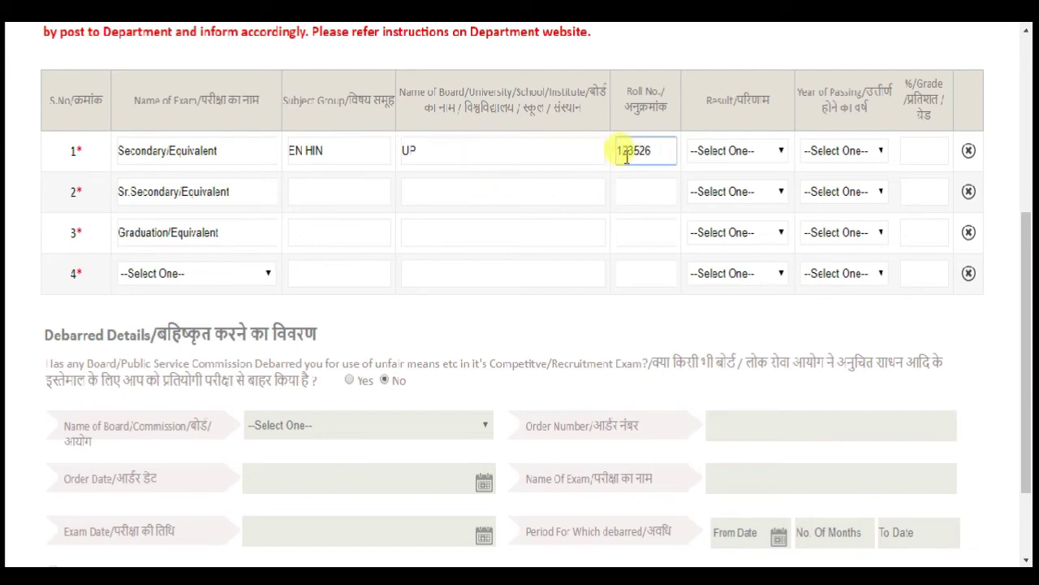
pyautogui.click(744, 148)
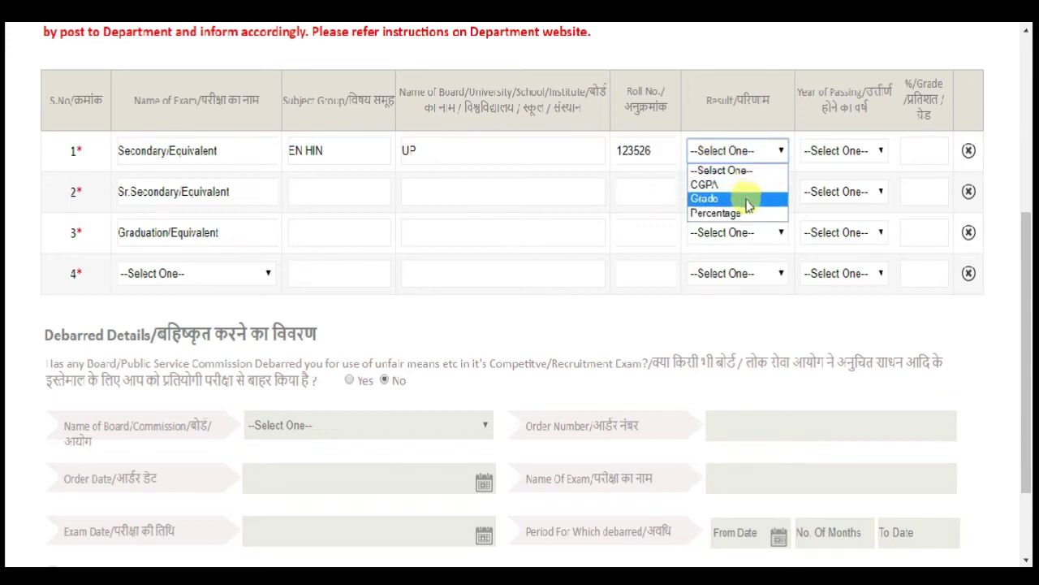
pyautogui.click(747, 213)
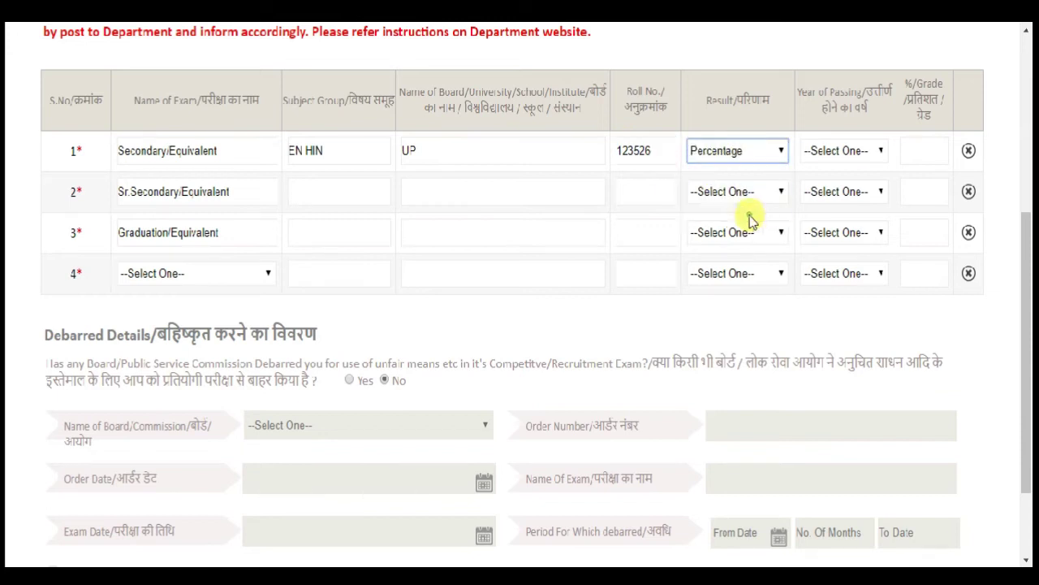
pyautogui.click(837, 151)
pyautogui.write('2011')
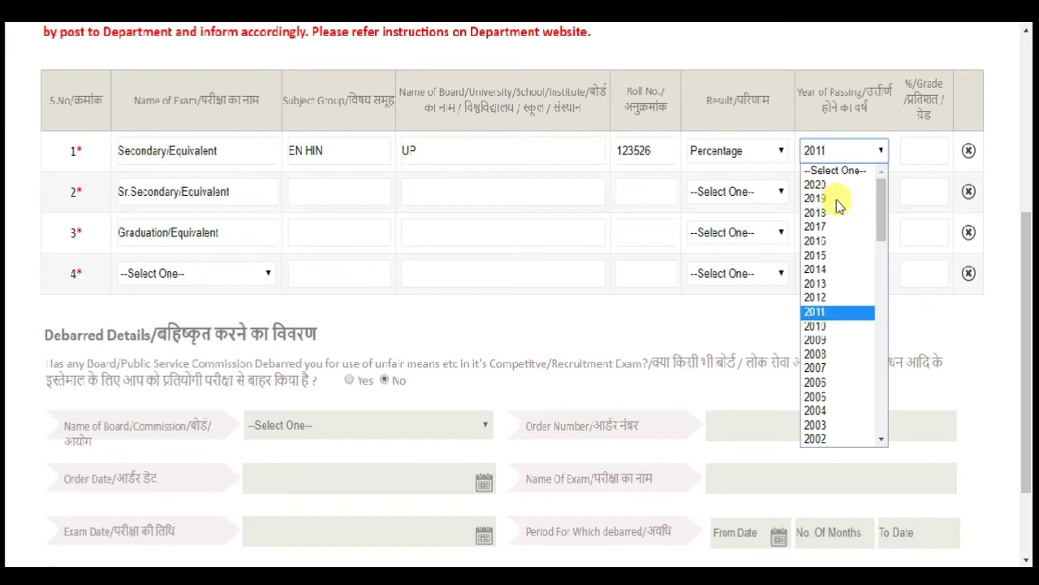
pyautogui.press('Return')
pyautogui.click(923, 152)
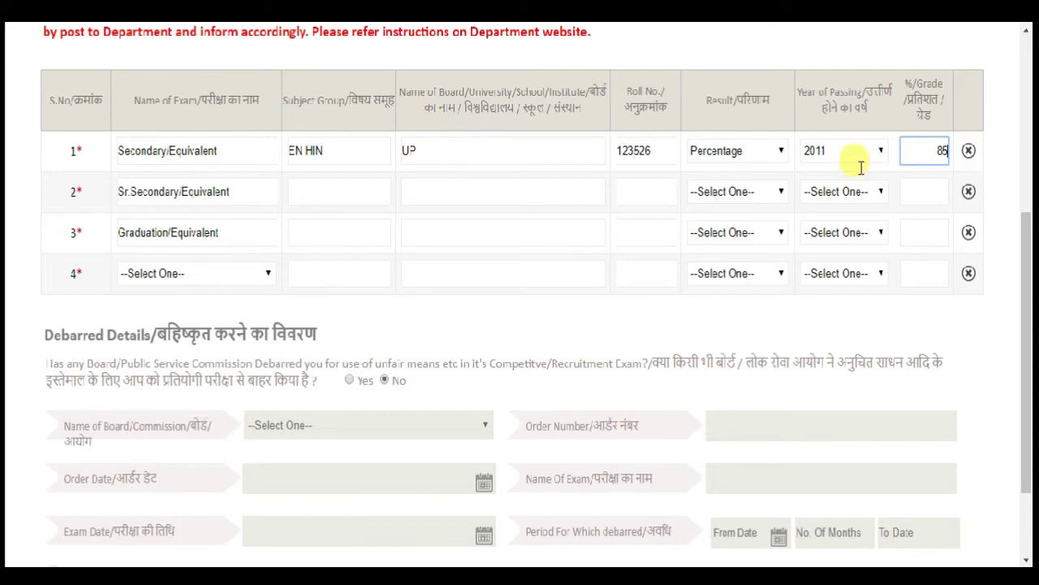
pyautogui.click(529, 193)
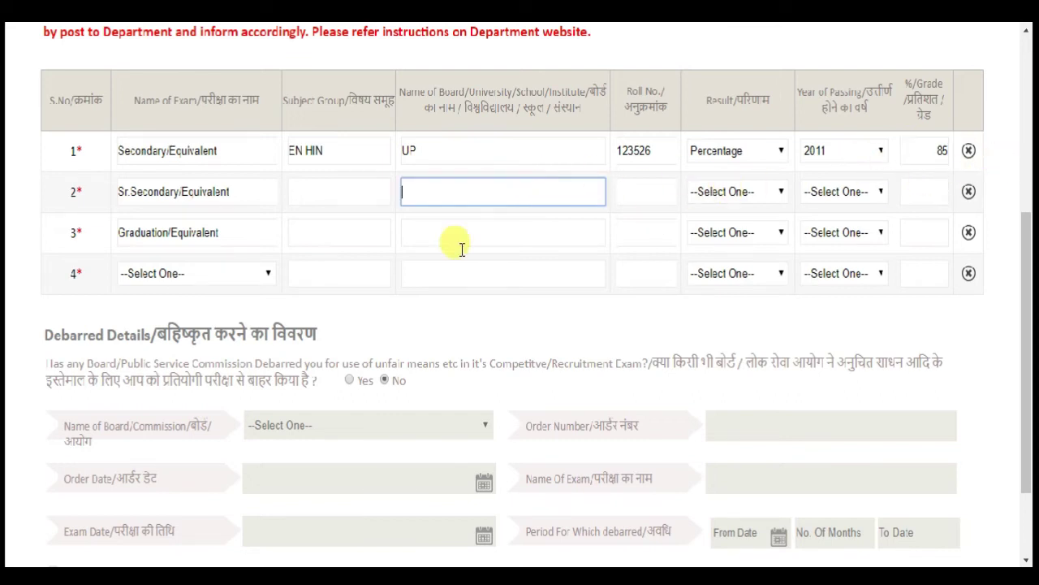
# - Fill the Sr. Secondary row: ENG HIN, UP, roll number, Percentage, year 2013, 80
pyautogui.click(332, 203)
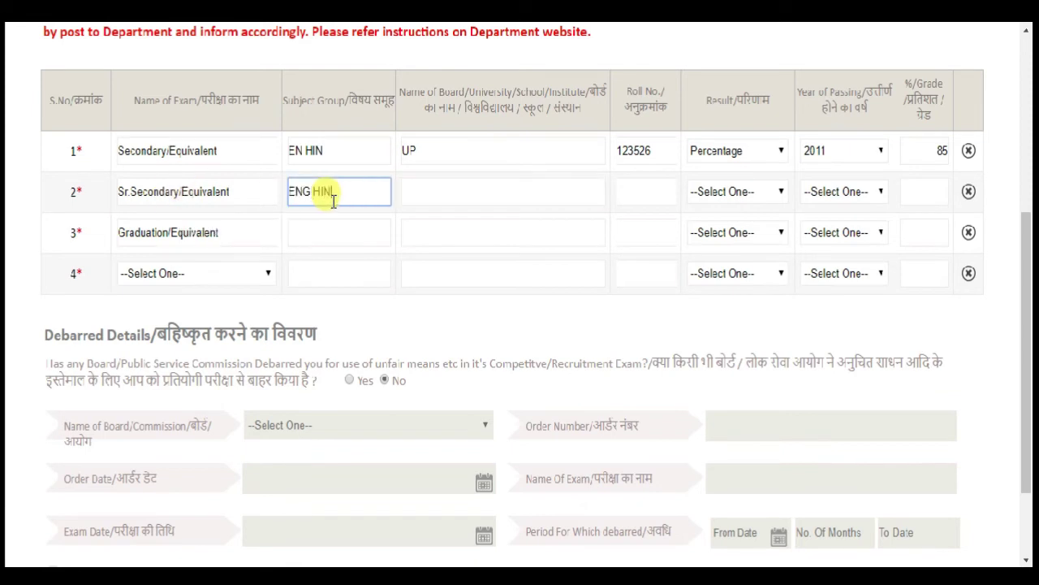
pyautogui.click(436, 197)
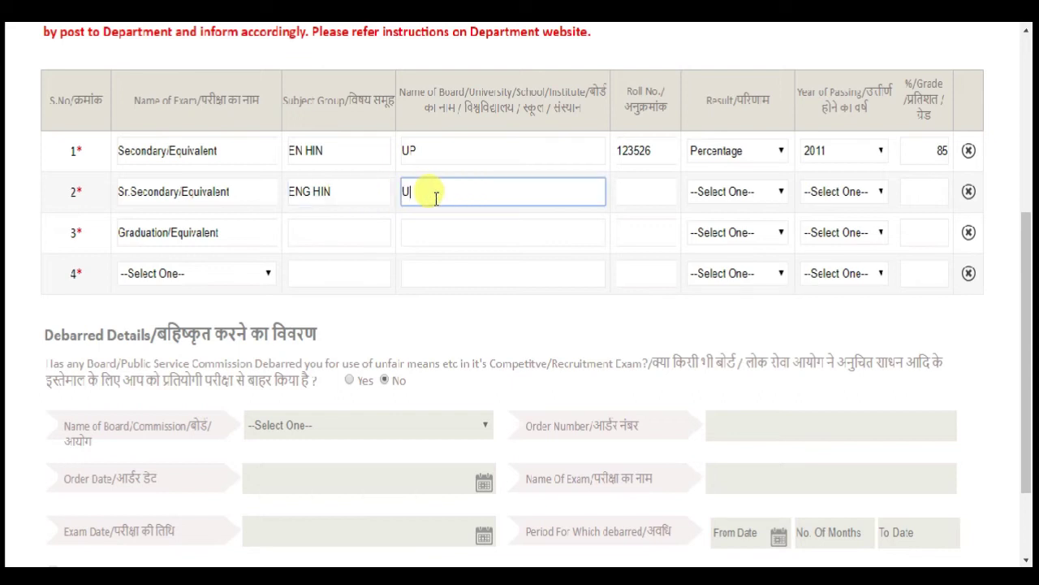
pyautogui.click(654, 193)
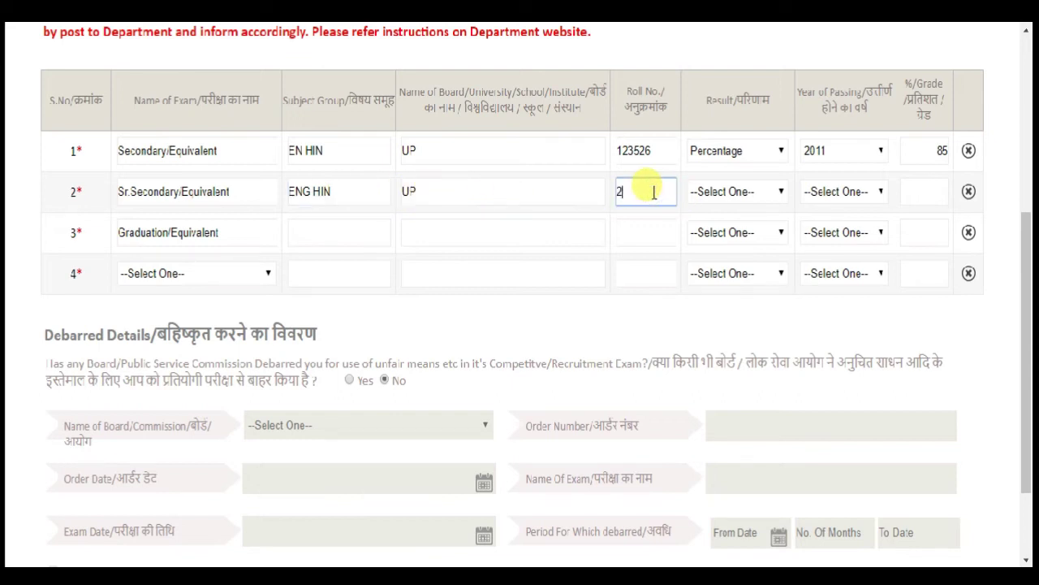
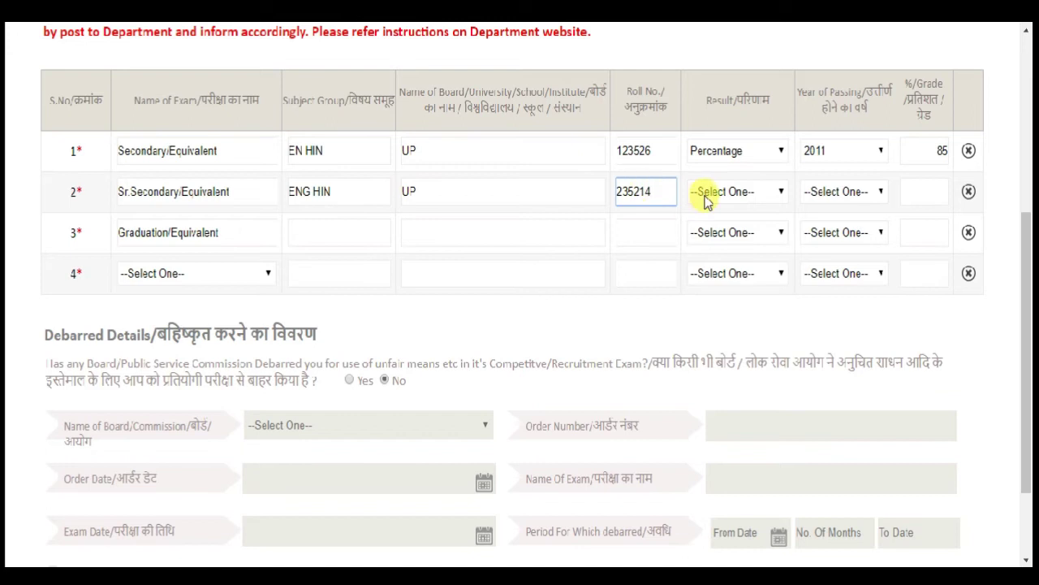
pyautogui.click(715, 191)
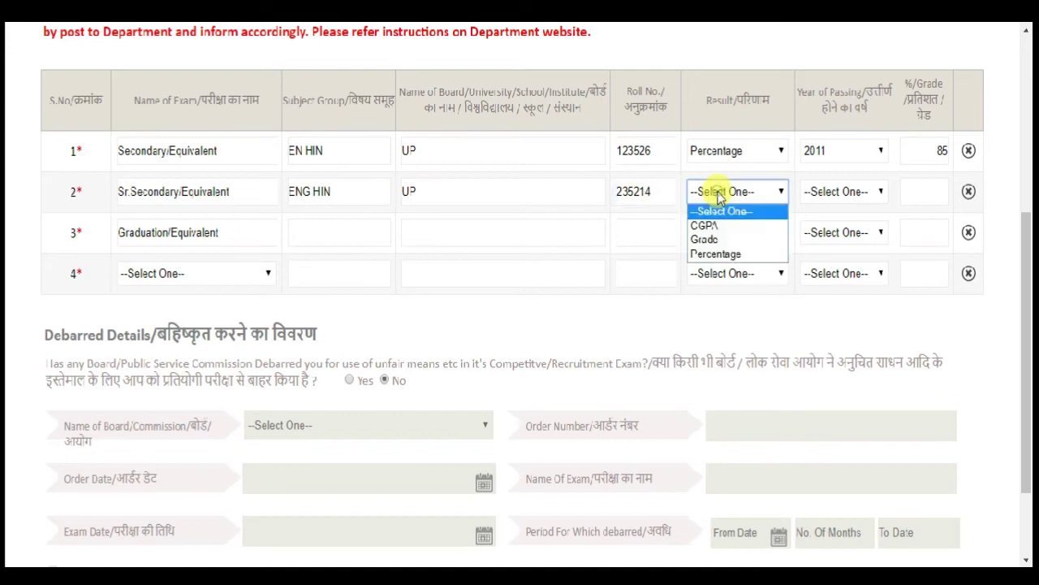
pyautogui.click(733, 258)
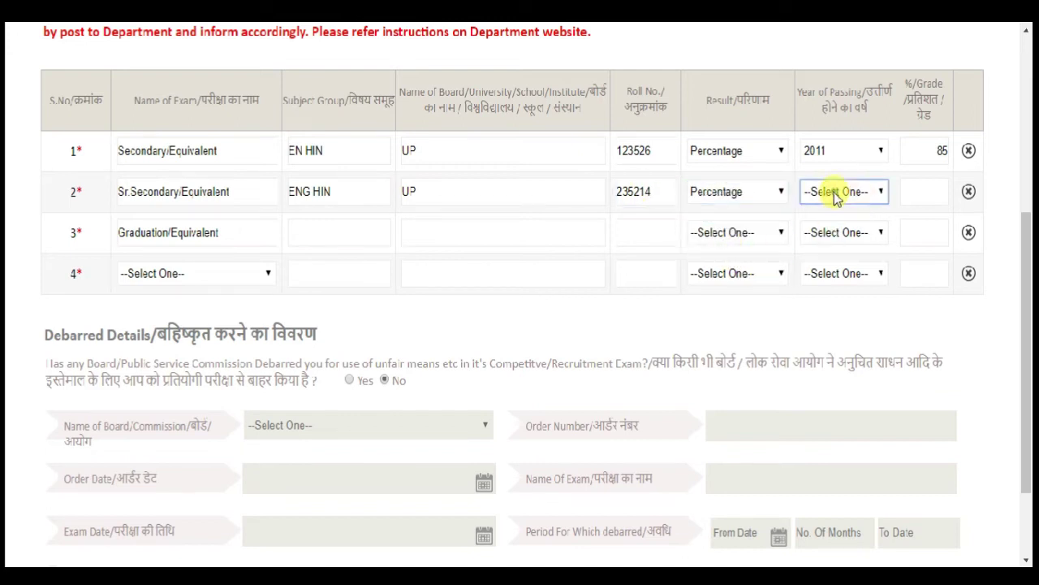
pyautogui.click(837, 193)
pyautogui.press('Down')
pyautogui.press('Down')
pyautogui.press('Down')
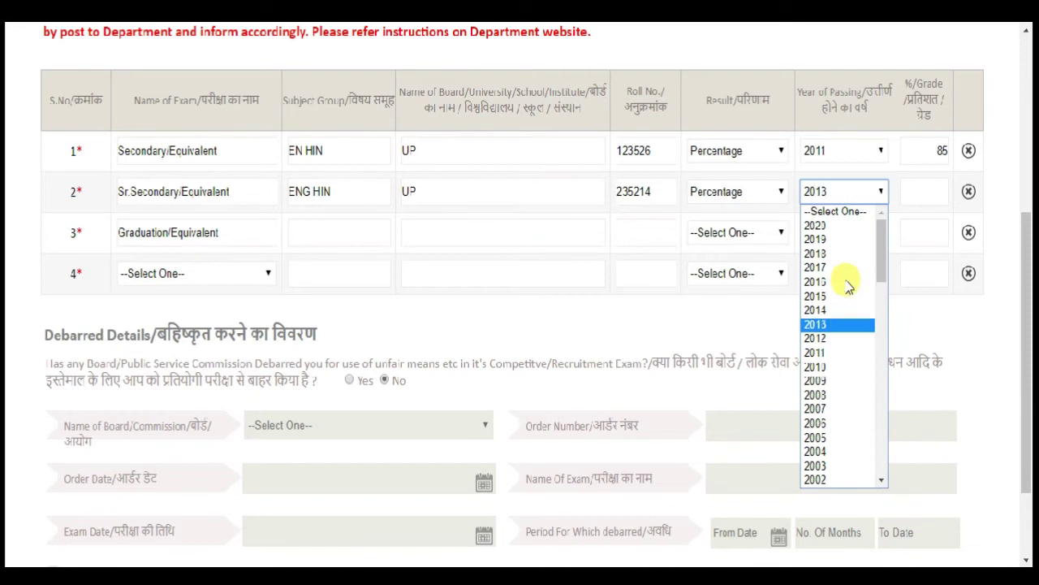
pyautogui.press('Return')
pyautogui.click(912, 192)
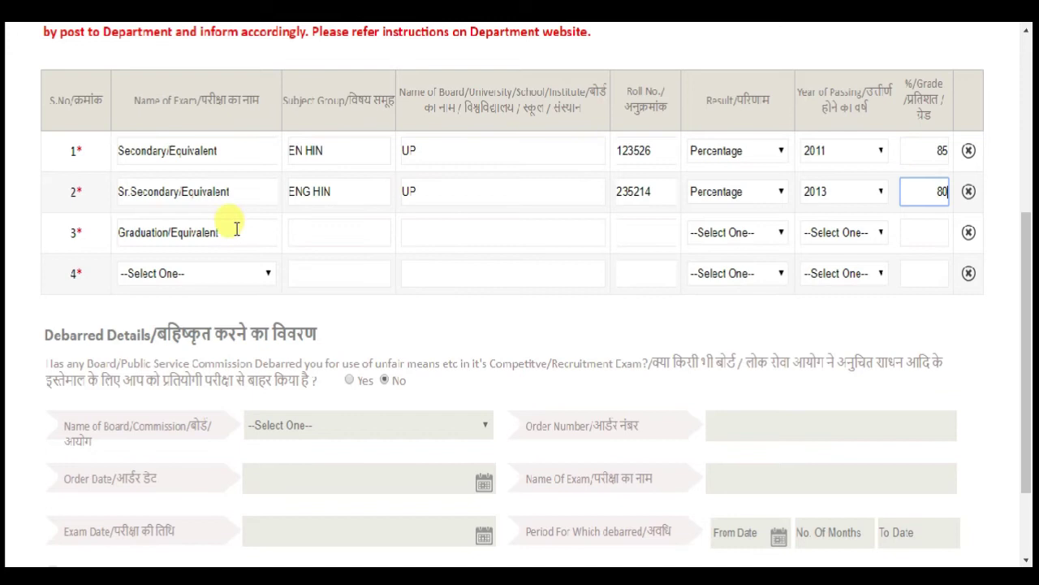
pyautogui.click(261, 234)
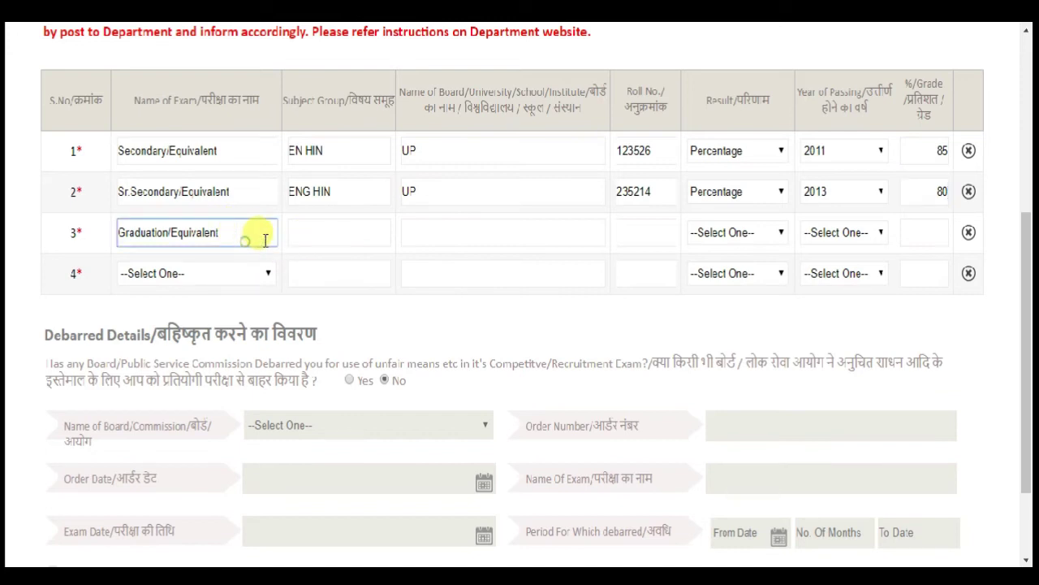
# - Enter Graduation subject group ART, board KANP, the roll number and result type Percentage
pyautogui.click(355, 237)
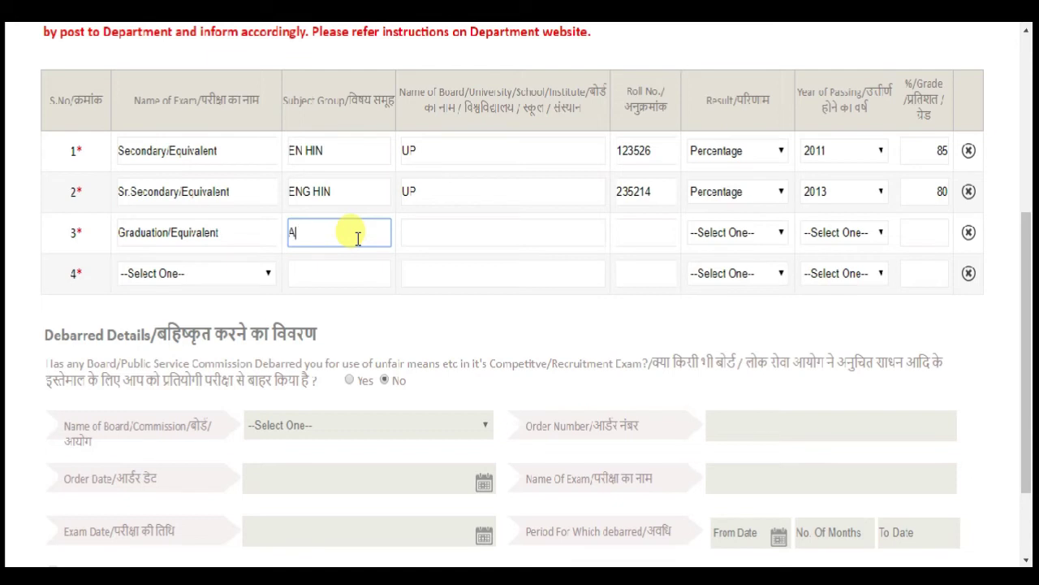
pyautogui.click(428, 241)
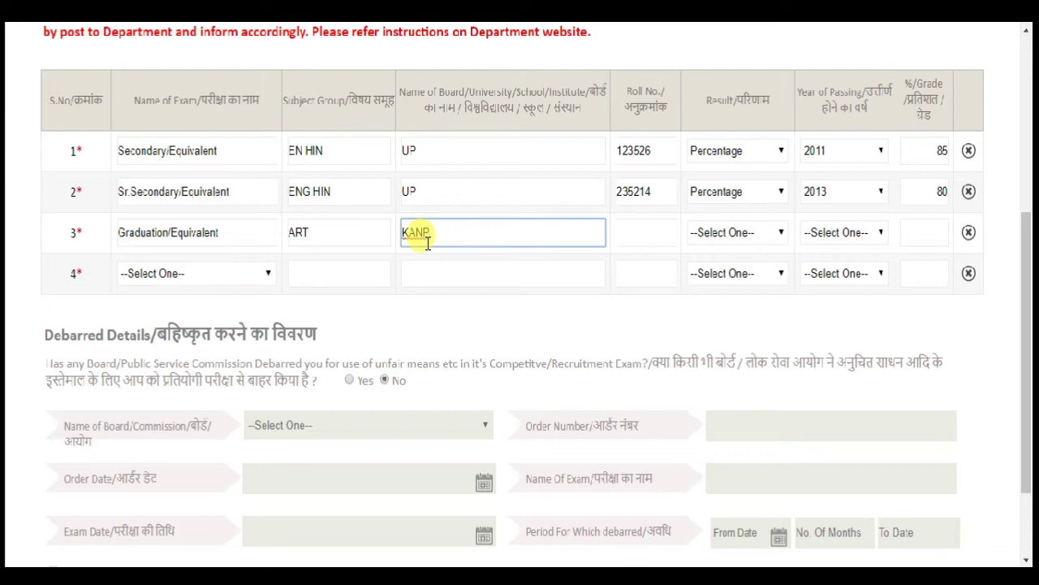
pyautogui.click(646, 232)
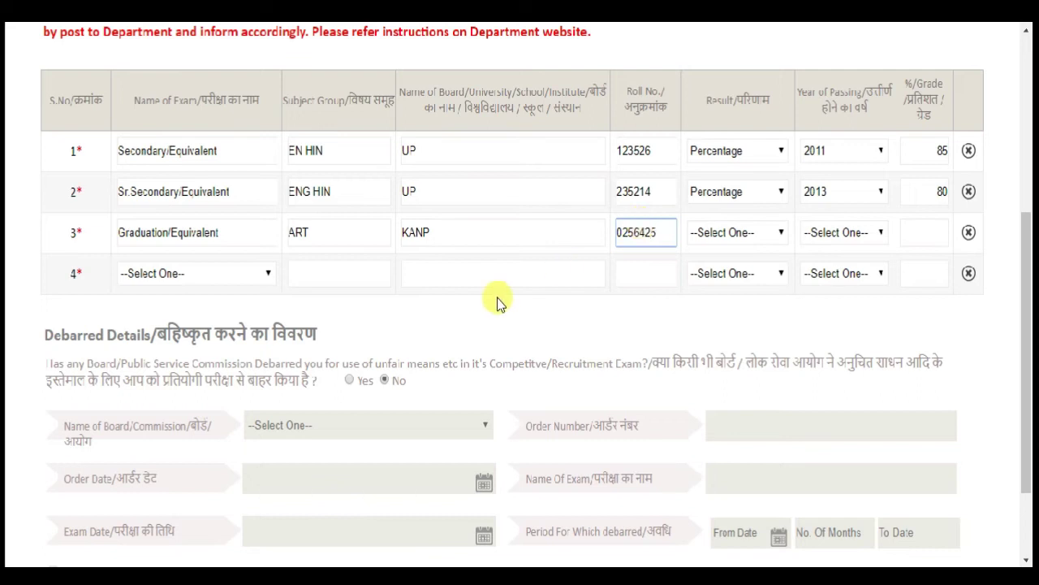
pyautogui.click(733, 234)
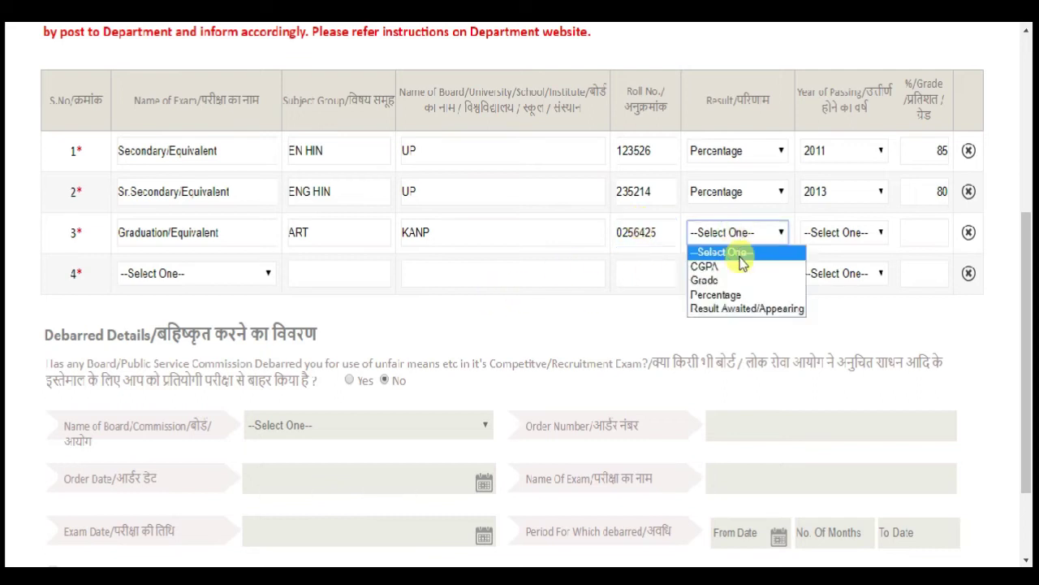
pyautogui.click(742, 295)
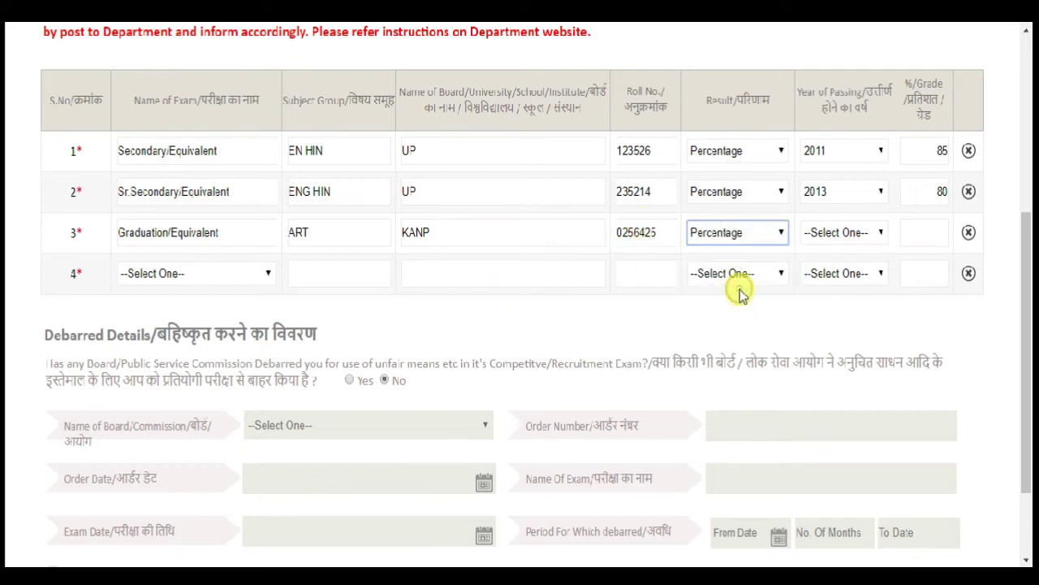
pyautogui.click(750, 238)
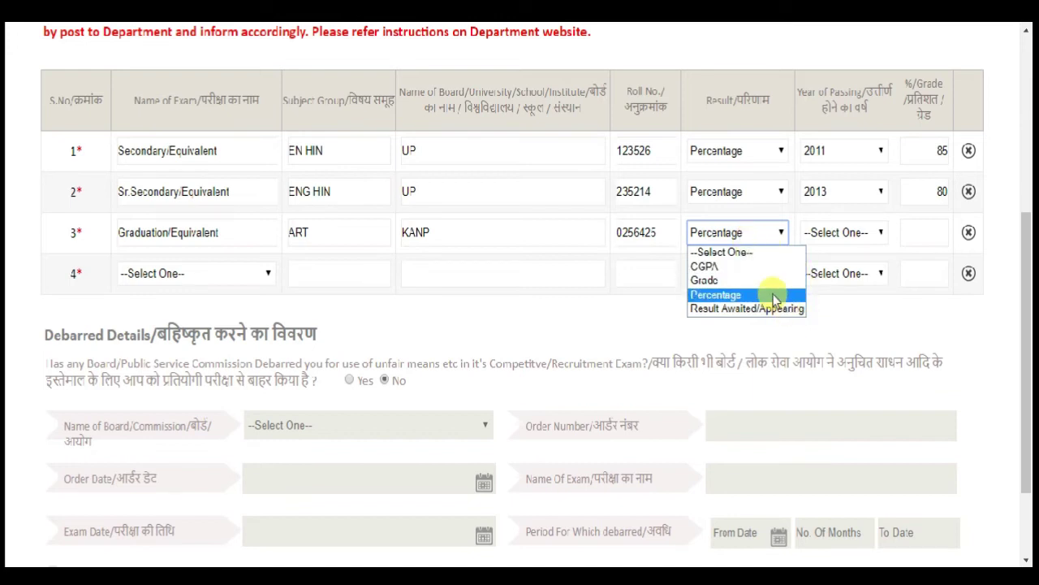
pyautogui.click(774, 297)
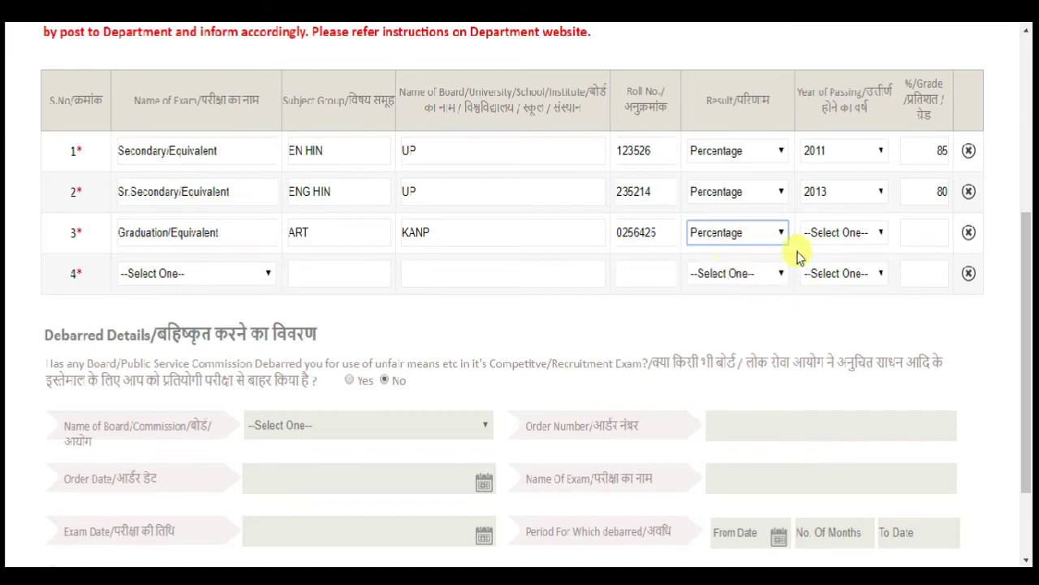
# - Set the Graduation passing year to 2016 and percentage to 75
pyautogui.click(846, 233)
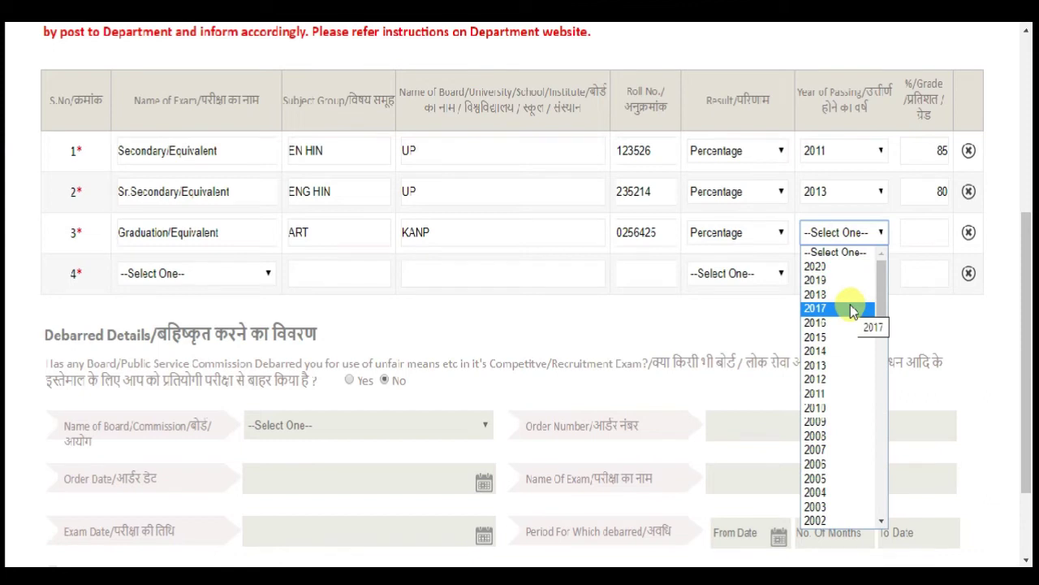
pyautogui.press('Down')
pyautogui.press('Return')
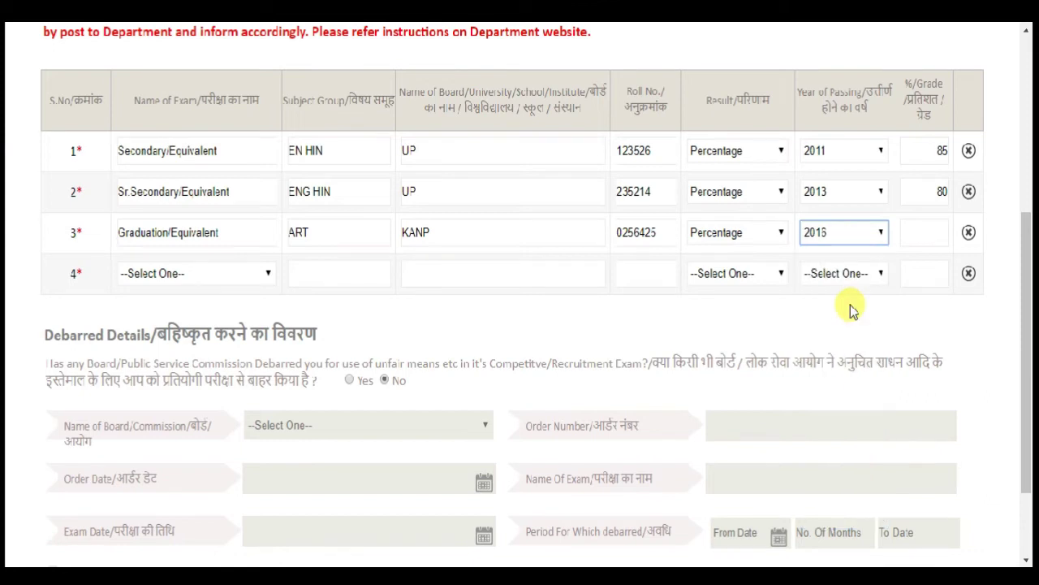
pyautogui.click(921, 234)
pyautogui.write('756')
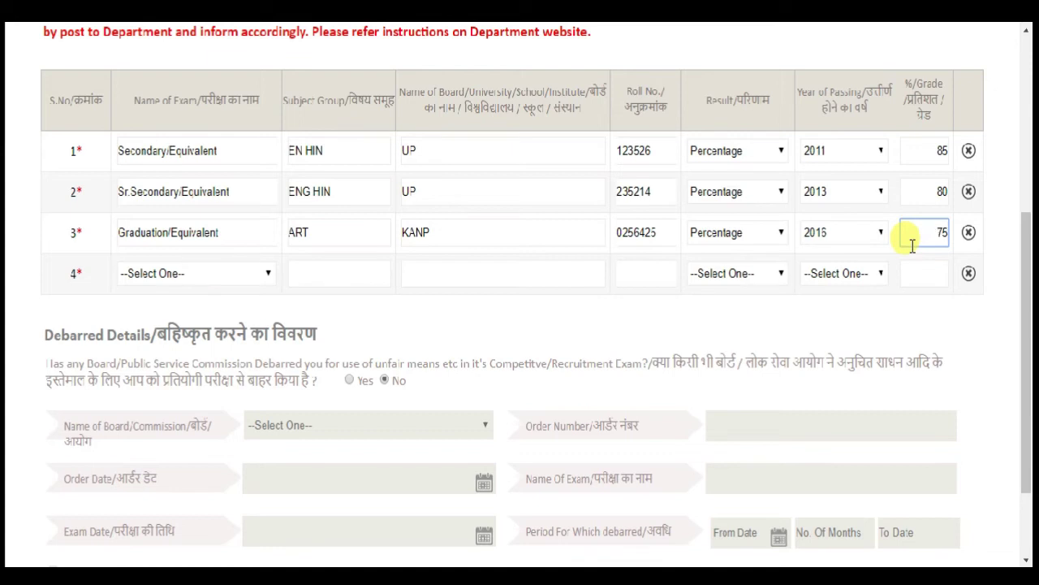
pyautogui.click(674, 324)
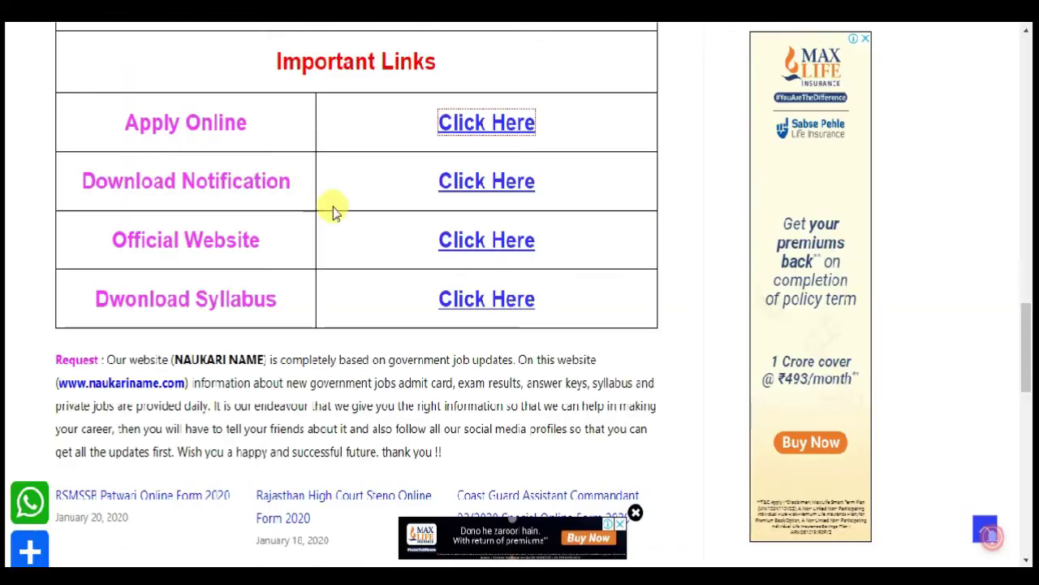
# - Tick the qualification notice checkbox and retry Next, exposing the required fourth qualification row
pyautogui.scroll(7, 332, 206)
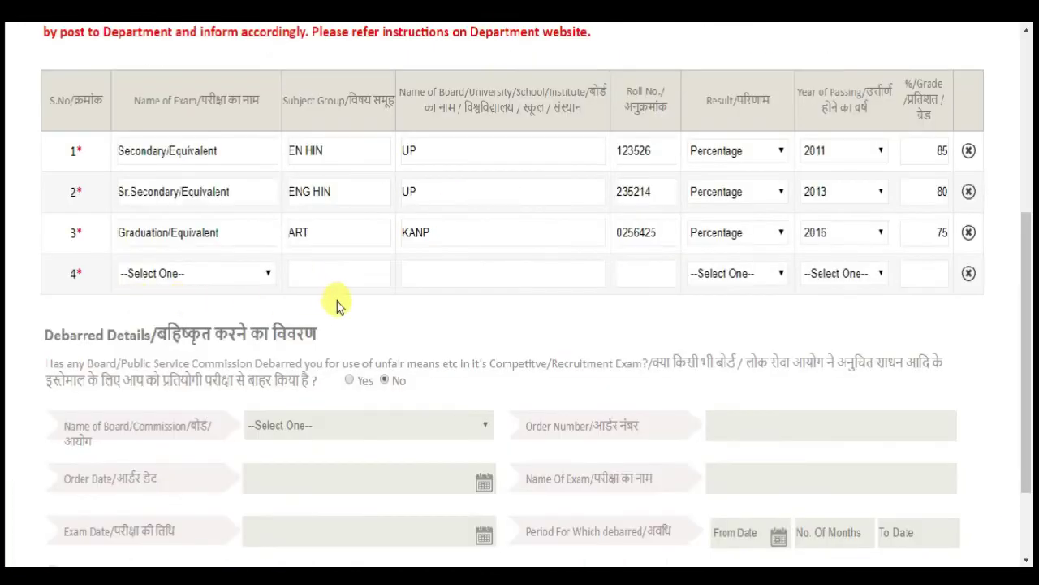
pyautogui.scroll(-2, 338, 303)
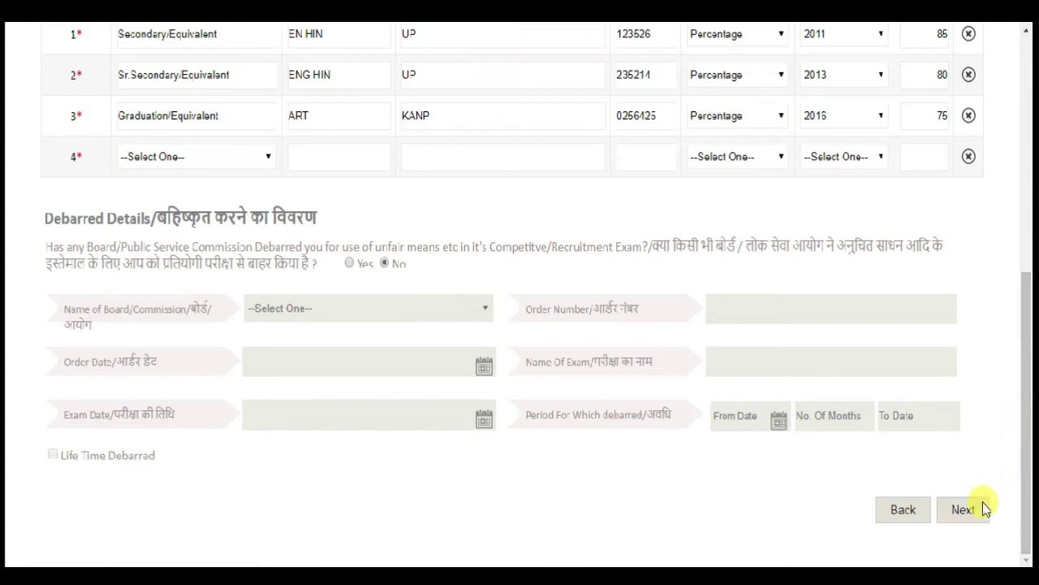
pyautogui.click(963, 516)
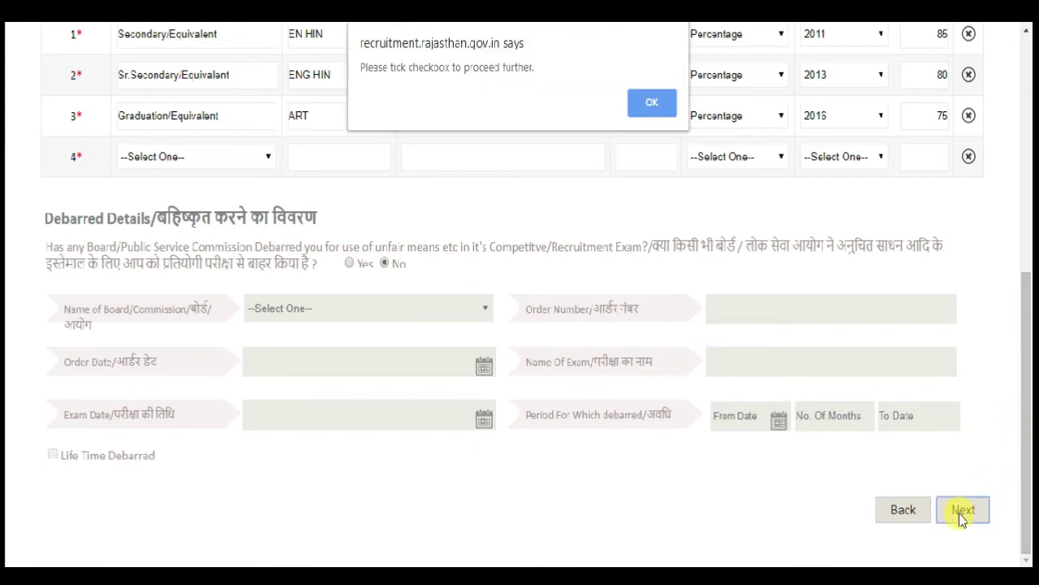
pyautogui.click(650, 103)
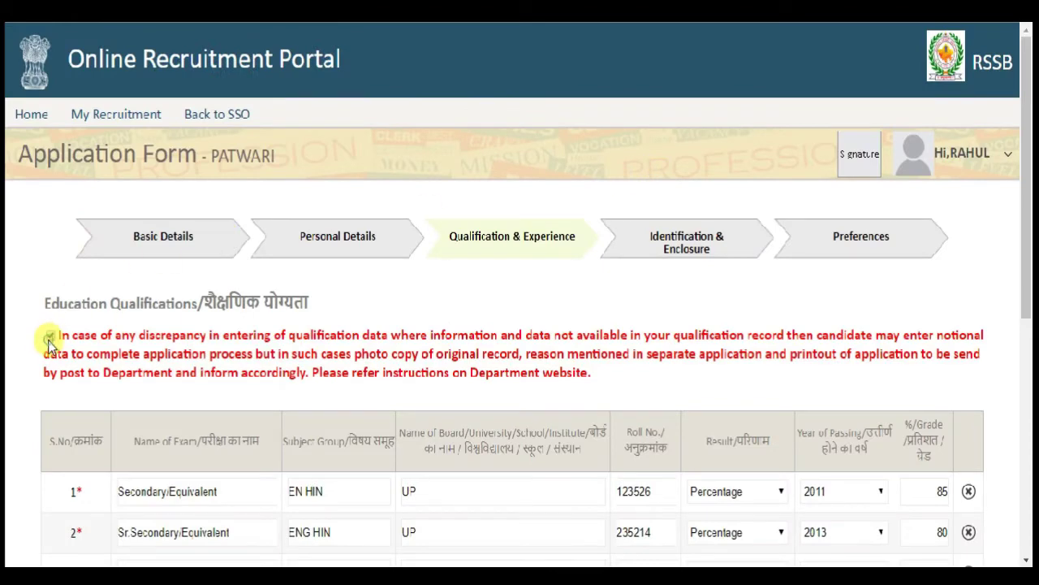
pyautogui.scroll(-5, 601, 349)
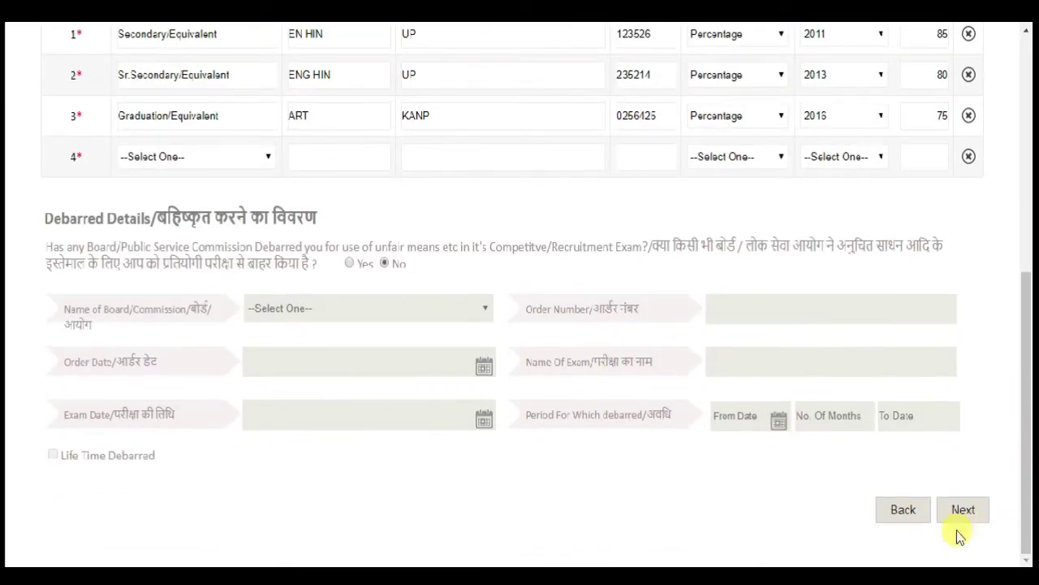
pyautogui.click(963, 511)
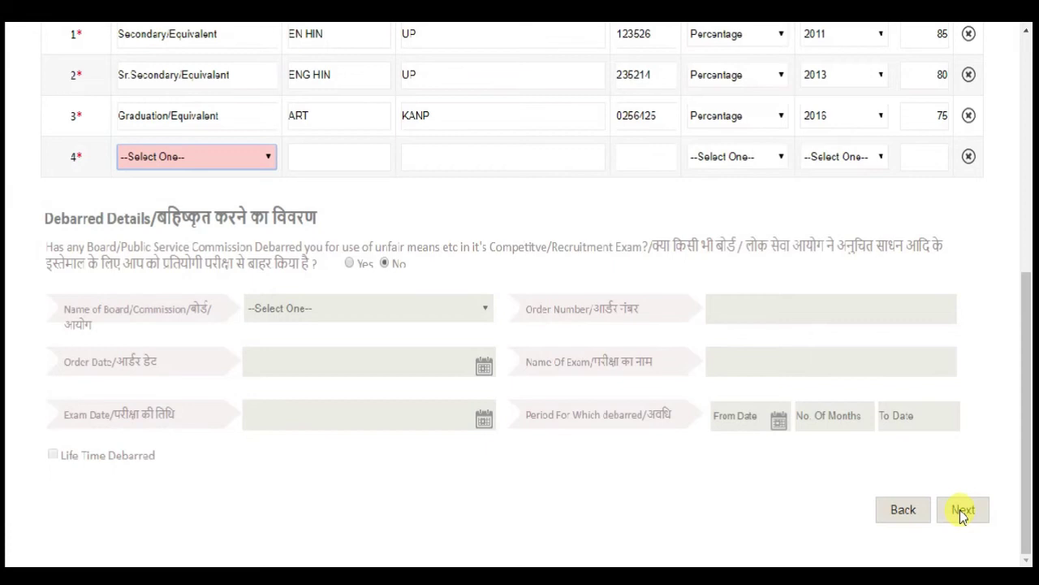
pyautogui.click(970, 517)
pyautogui.click(153, 159)
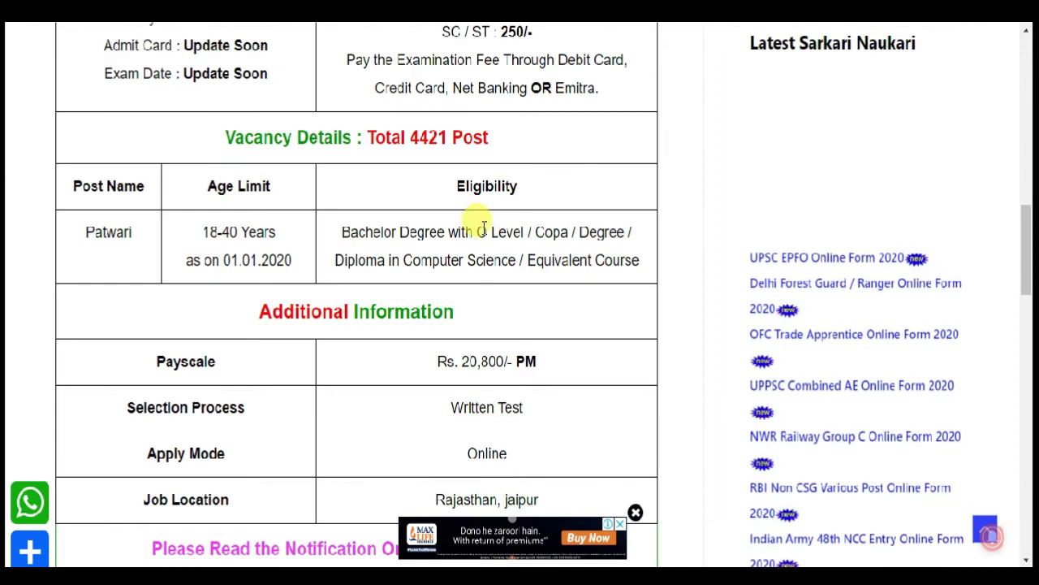
# - Check the Patwari eligibility (Bachelor Degree with O Level/Copa) on the Sarkari job notification site
pyautogui.doubleClick(506, 232)
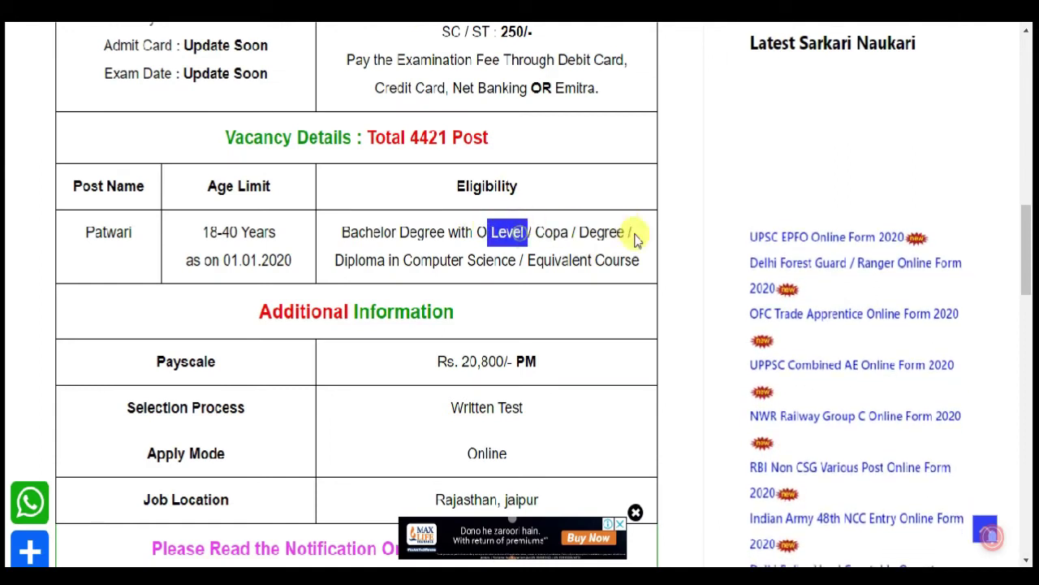
pyautogui.moveTo(632, 232); pyautogui.dragTo(604, 232)
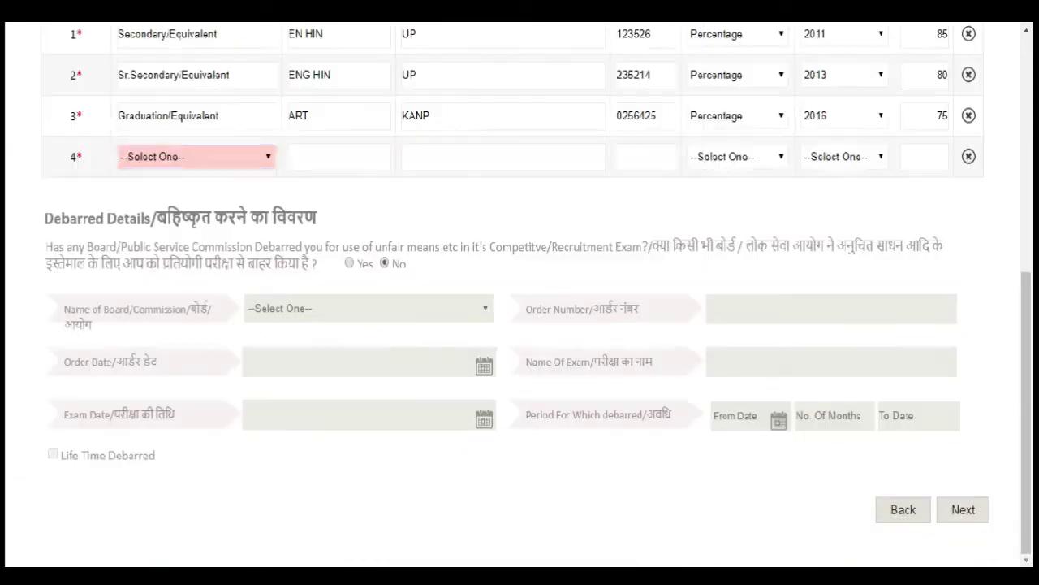
# - Choose the O Level DOEACC certificate in row 4 with subject group KAN and board KAN
pyautogui.click(248, 172)
pyautogui.click(224, 166)
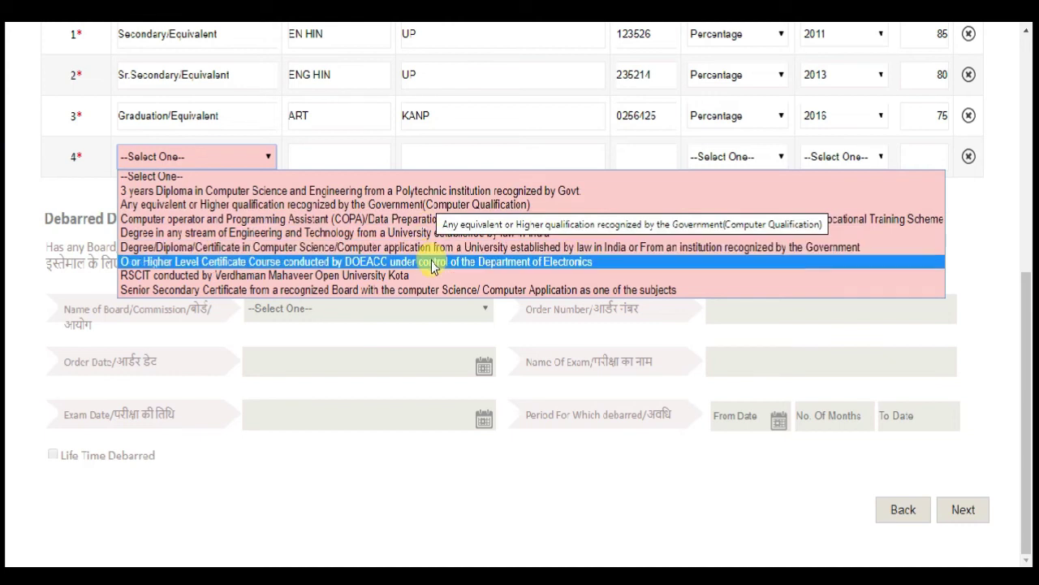
pyautogui.click(431, 264)
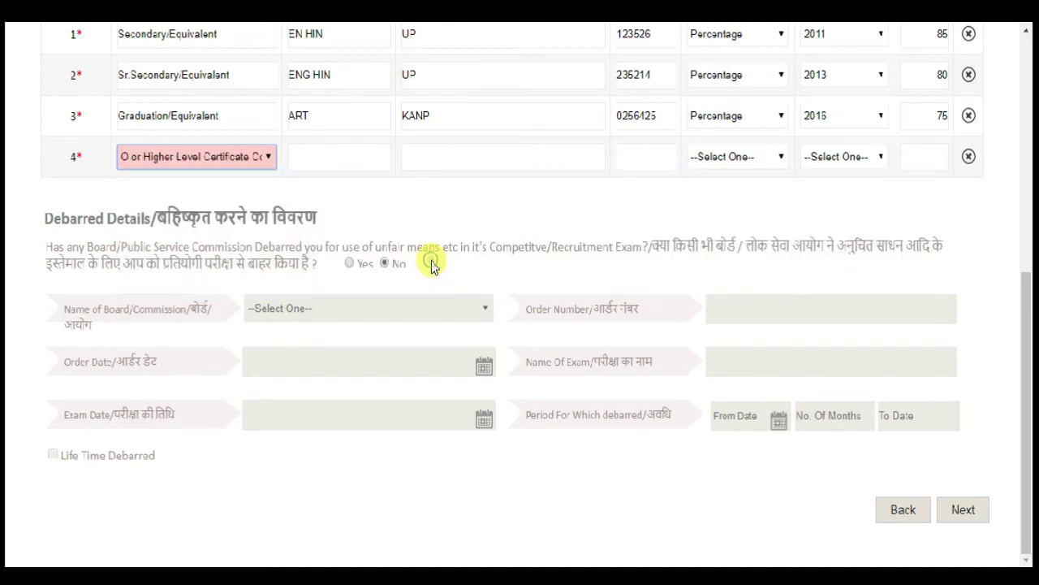
pyautogui.click(323, 157)
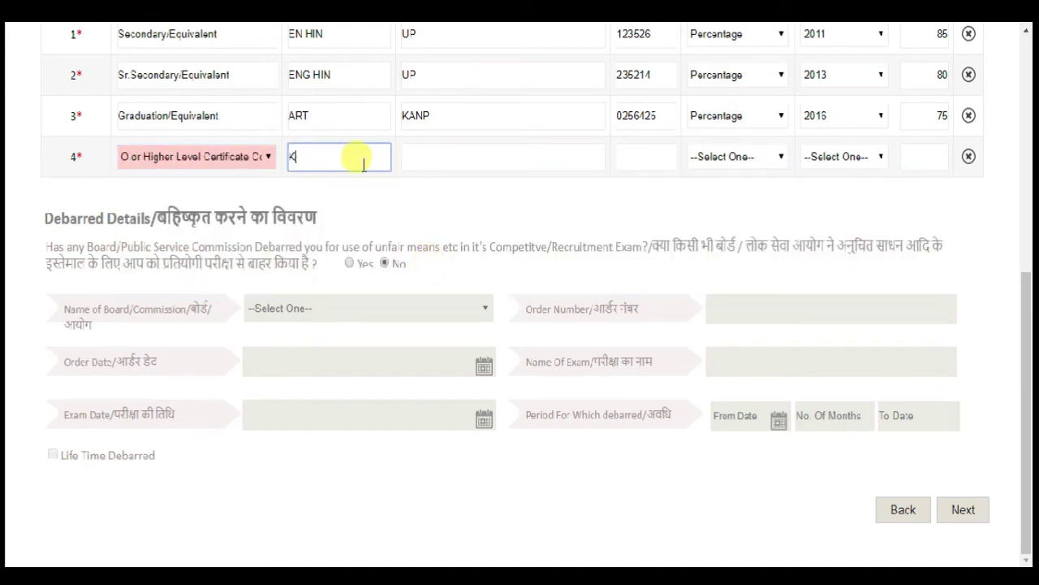
pyautogui.click(484, 158)
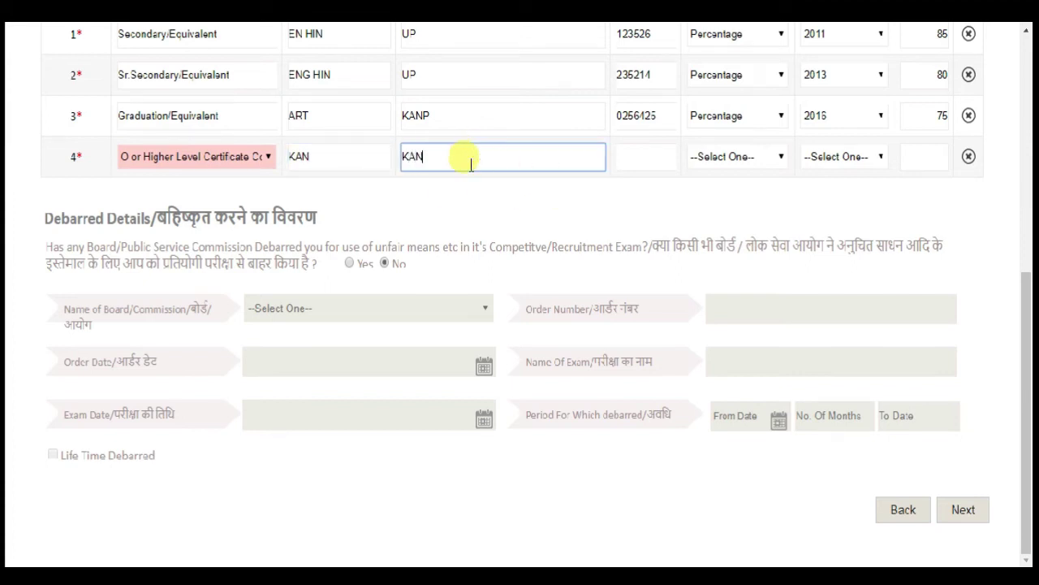
# - Enter the certificate roll number, Percentage, year 2018 and 65, then submit with Next
pyautogui.click(657, 155)
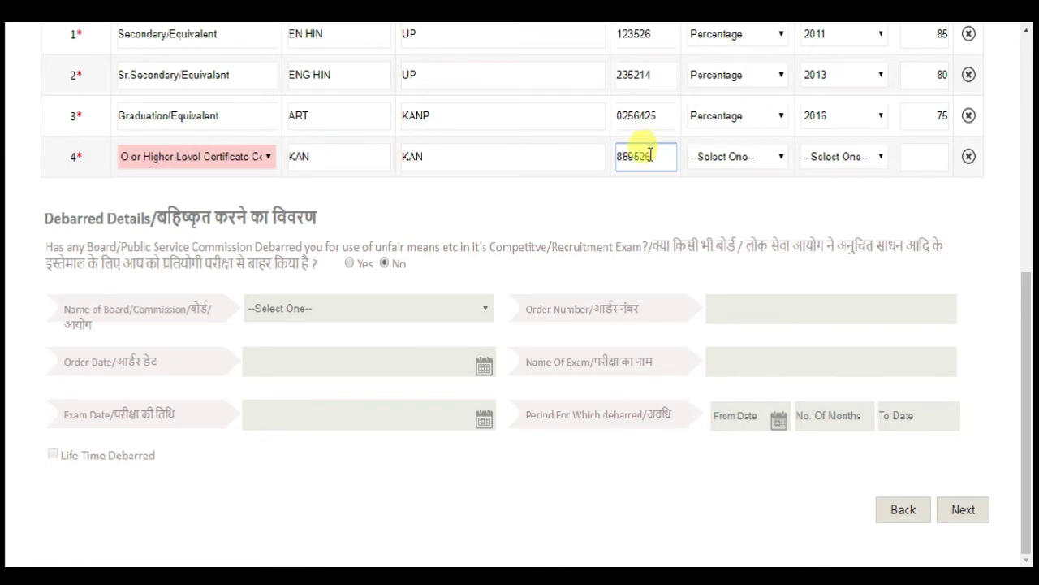
pyautogui.click(710, 156)
pyautogui.click(725, 216)
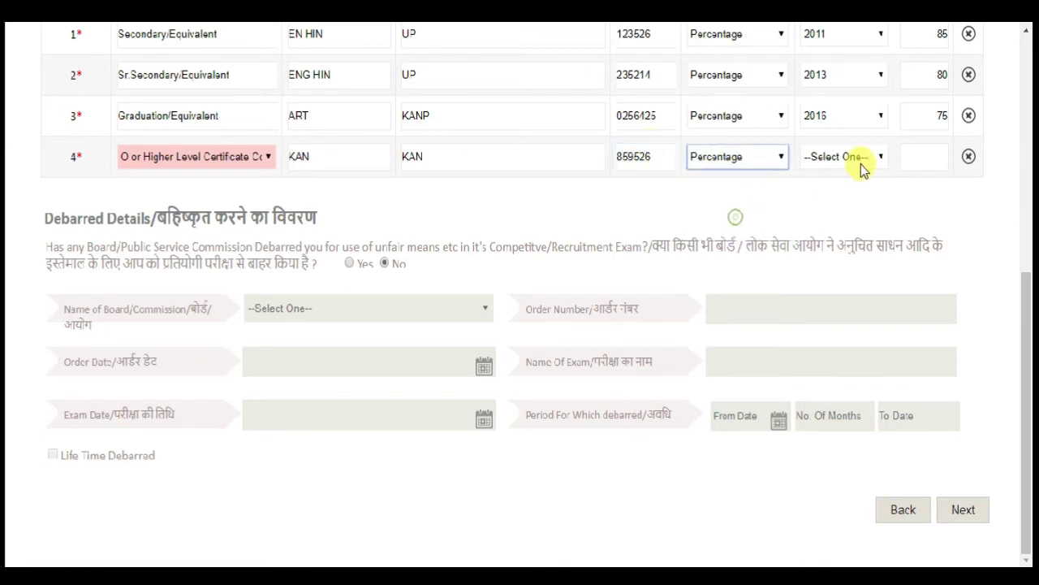
pyautogui.click(862, 161)
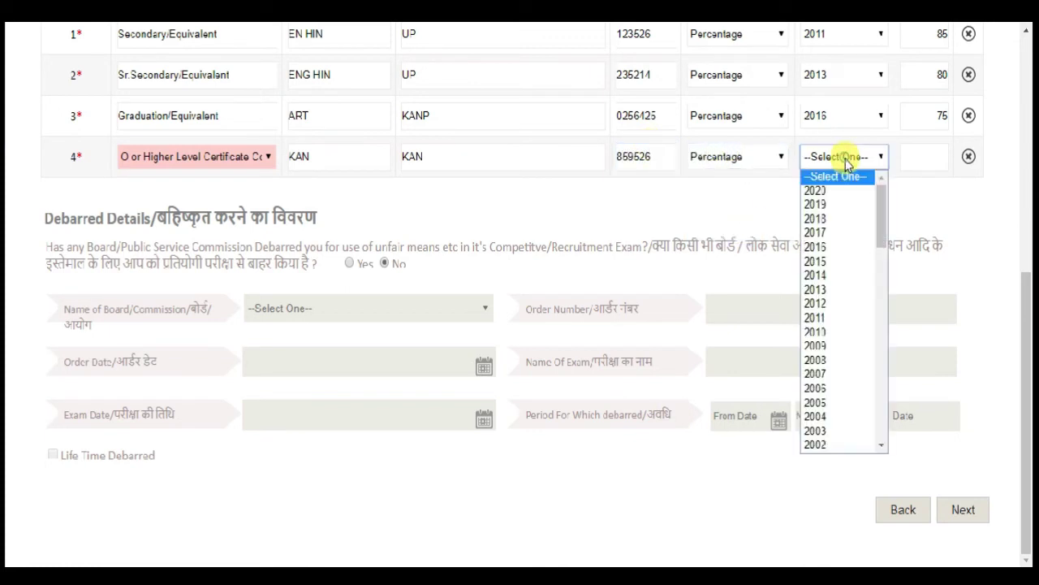
pyautogui.click(836, 219)
pyautogui.click(923, 163)
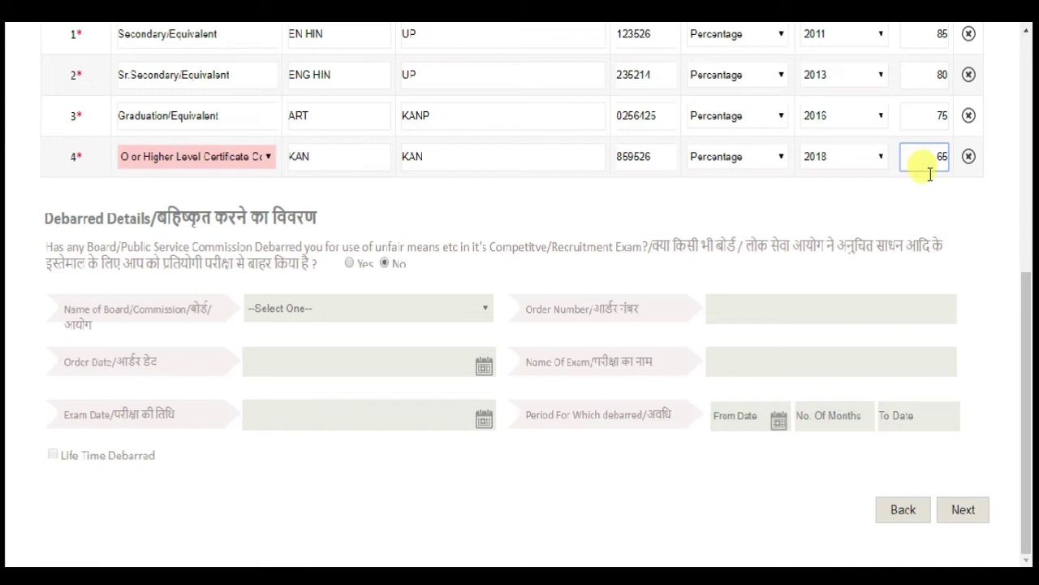
pyautogui.click(841, 213)
pyautogui.click(965, 509)
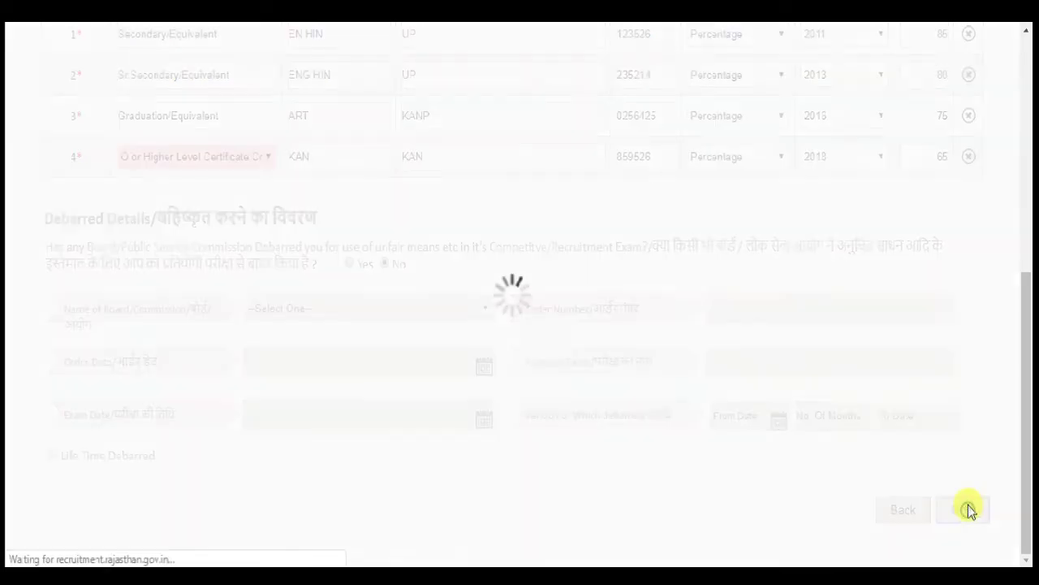